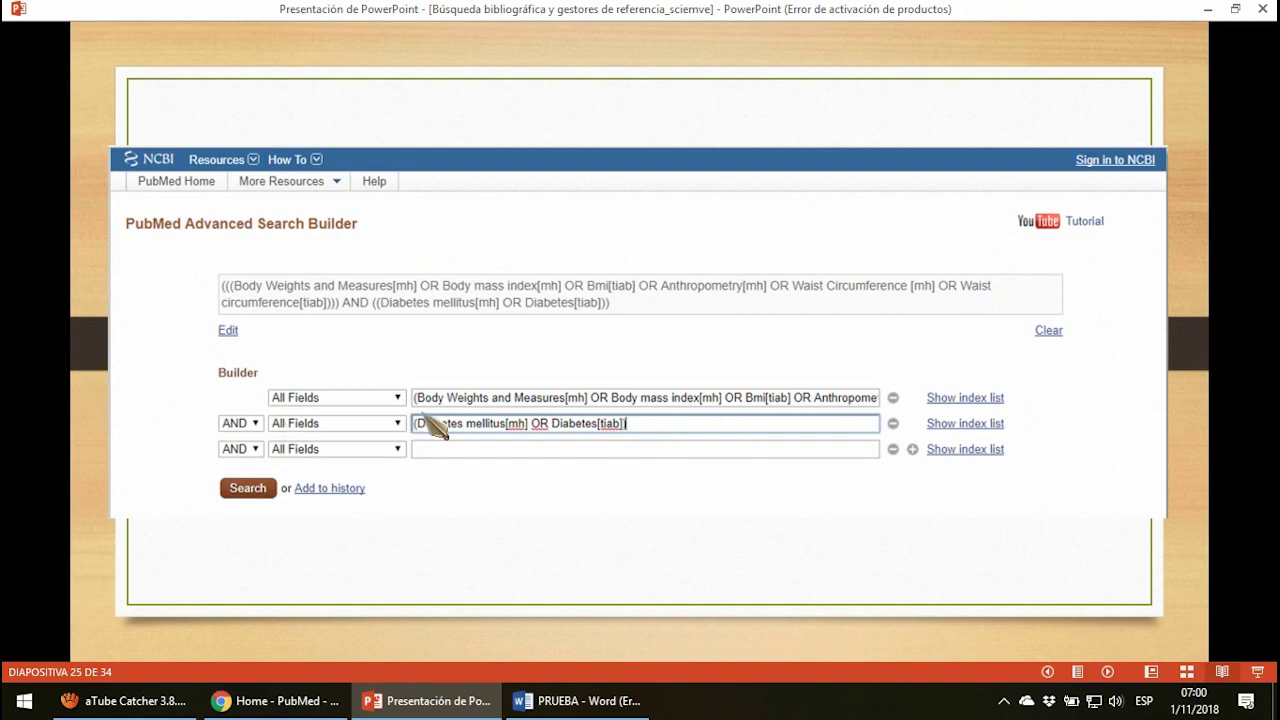
{"action": "left_click", "coordinate": [286, 700]}
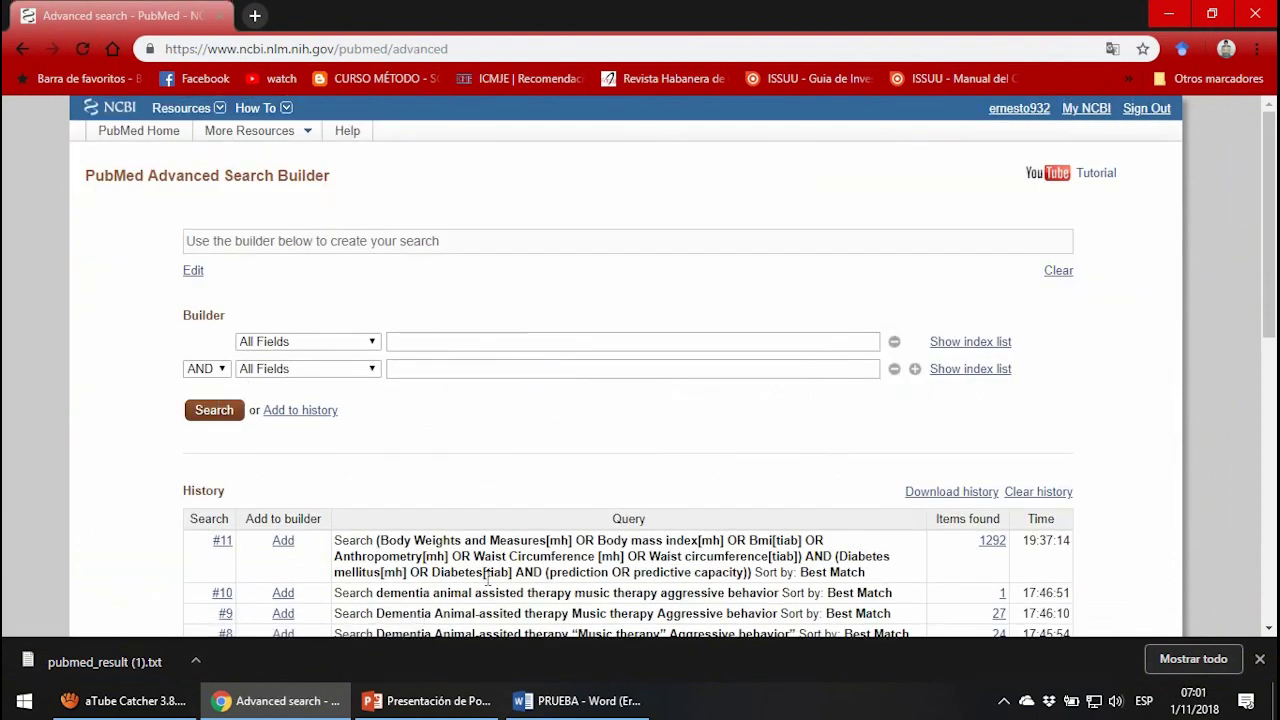
{"action": "left_click", "coordinate": [451, 343]}
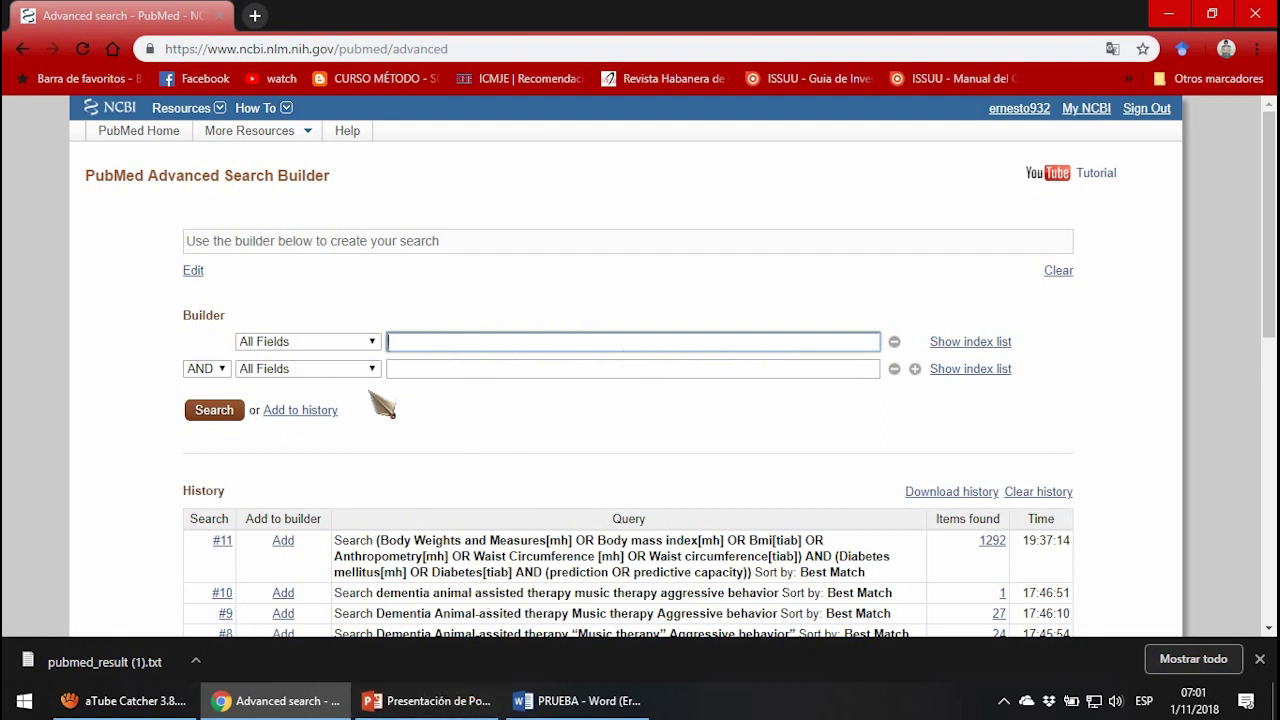
{"action": "left_click", "coordinate": [428, 371]}
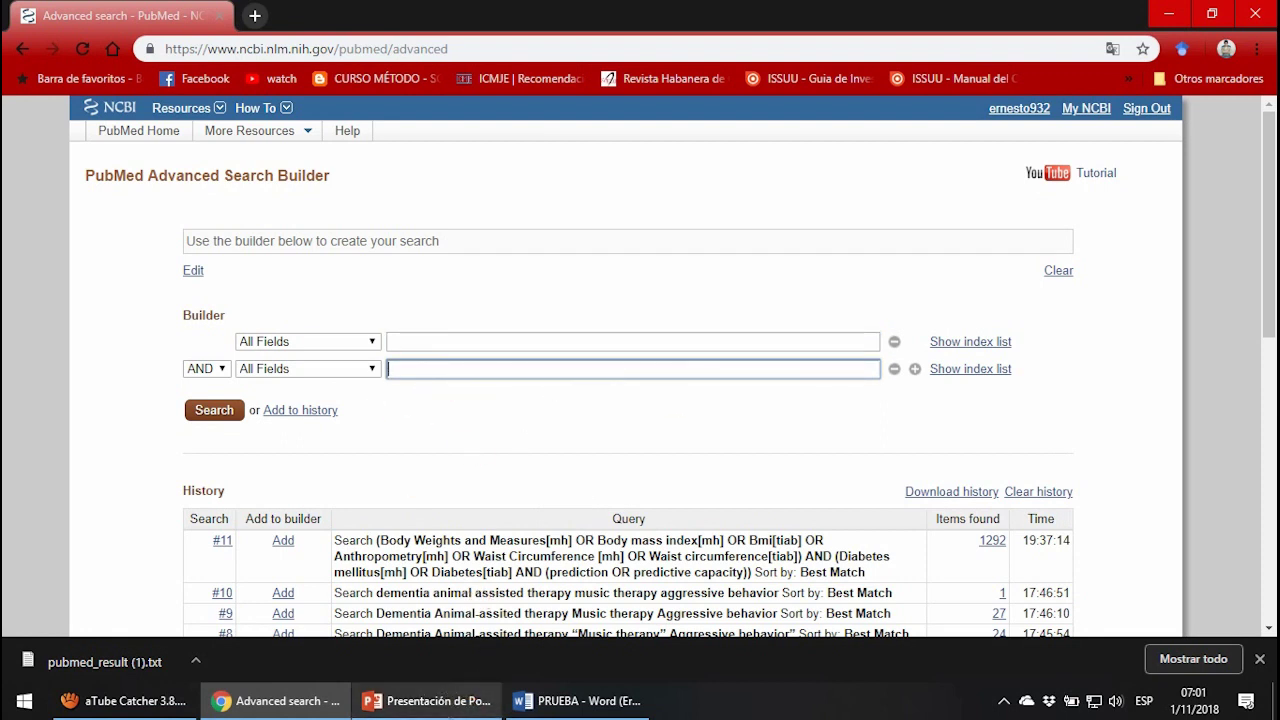
{"action": "left_click", "coordinate": [426, 700]}
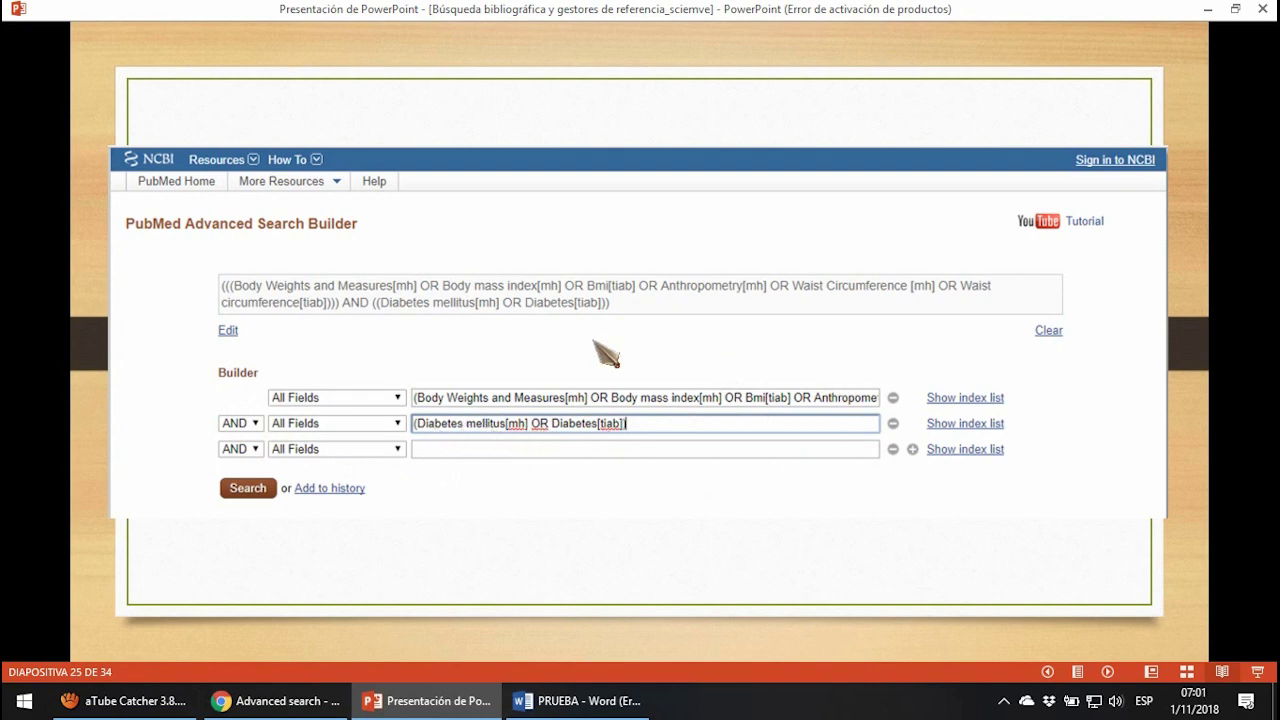
Advance the slideshow through the PubMed results slides to the reference managers title slide.
{"action": "left_click", "coordinate": [646, 499]}
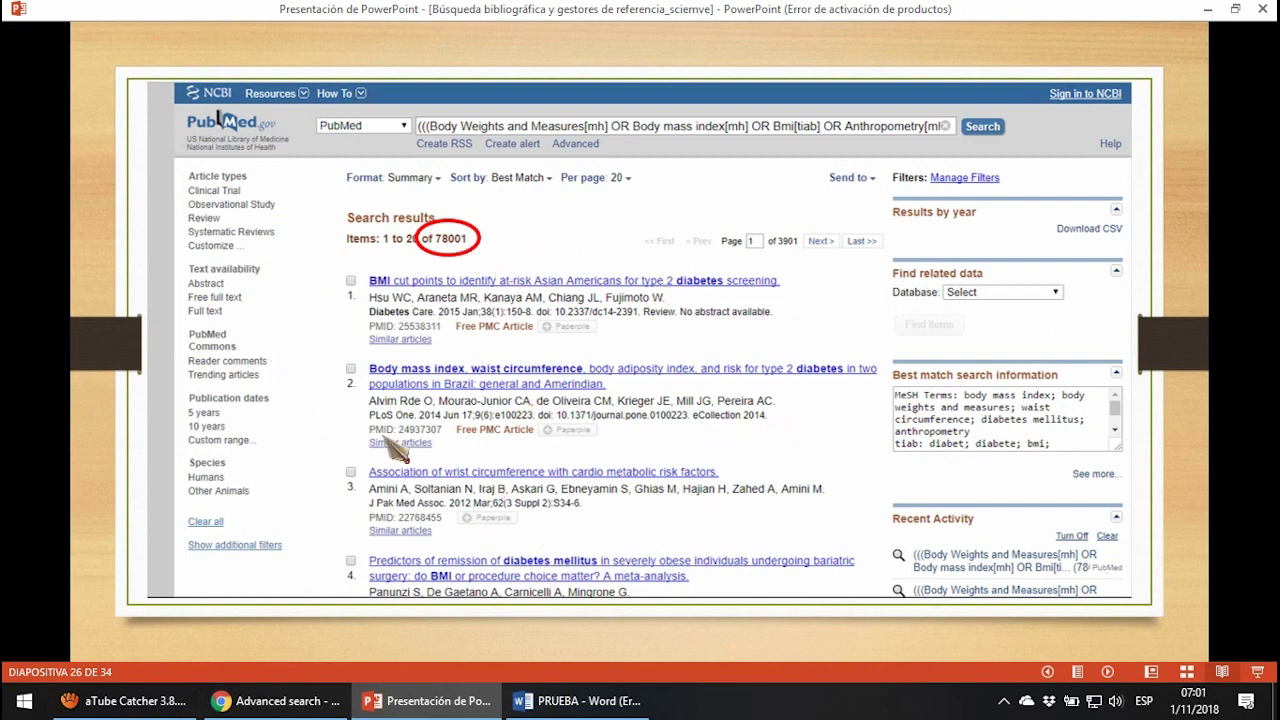
{"action": "left_click", "coordinate": [780, 368]}
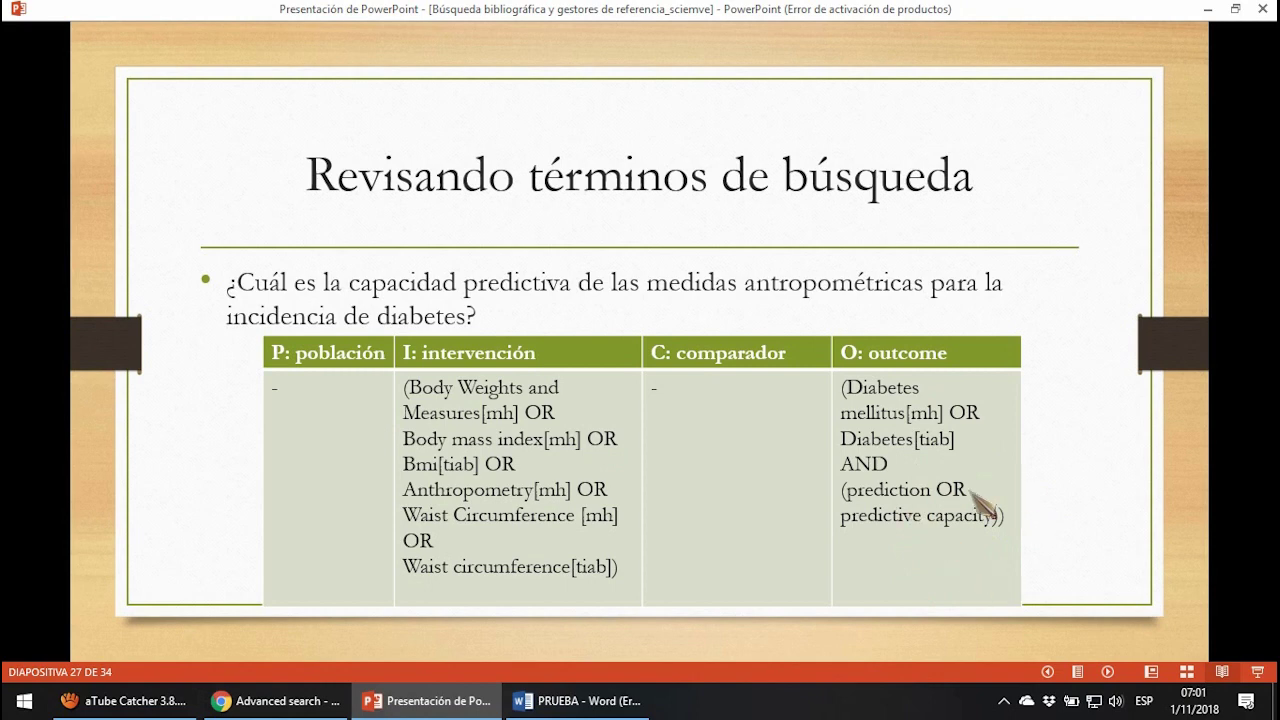
{"action": "left_click", "coordinate": [1058, 508]}
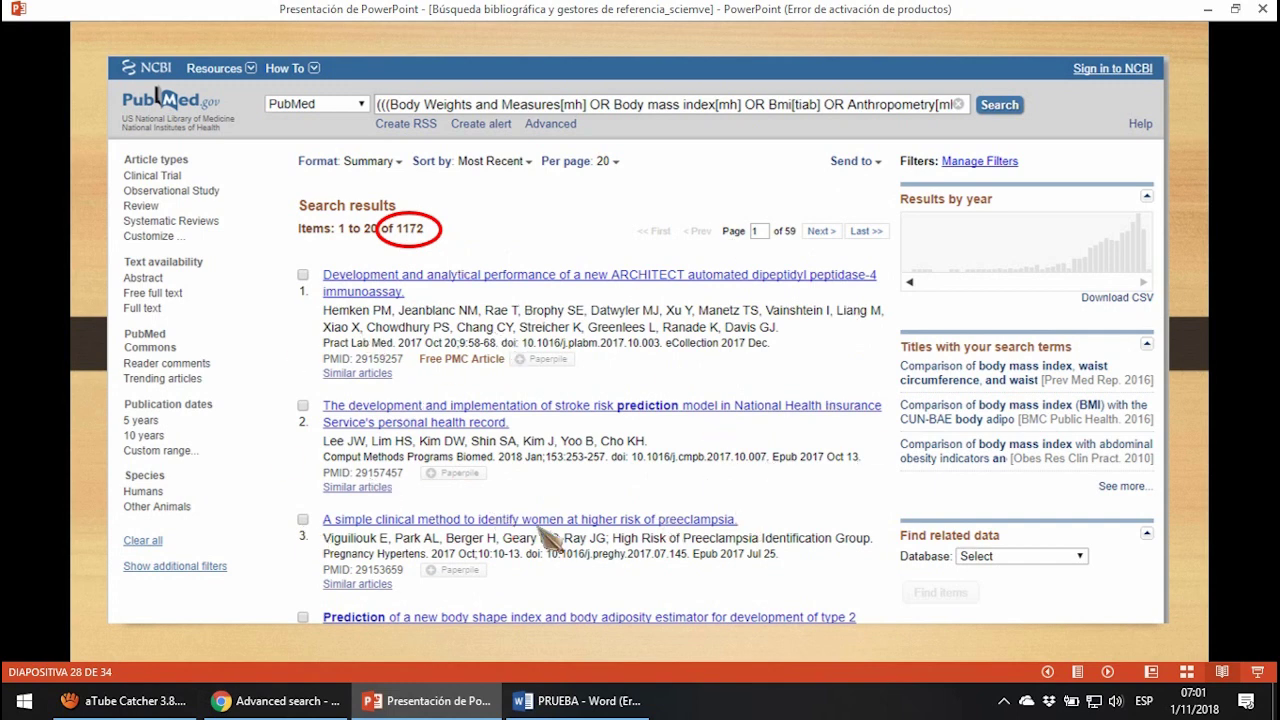
{"action": "key", "text": "Right"}
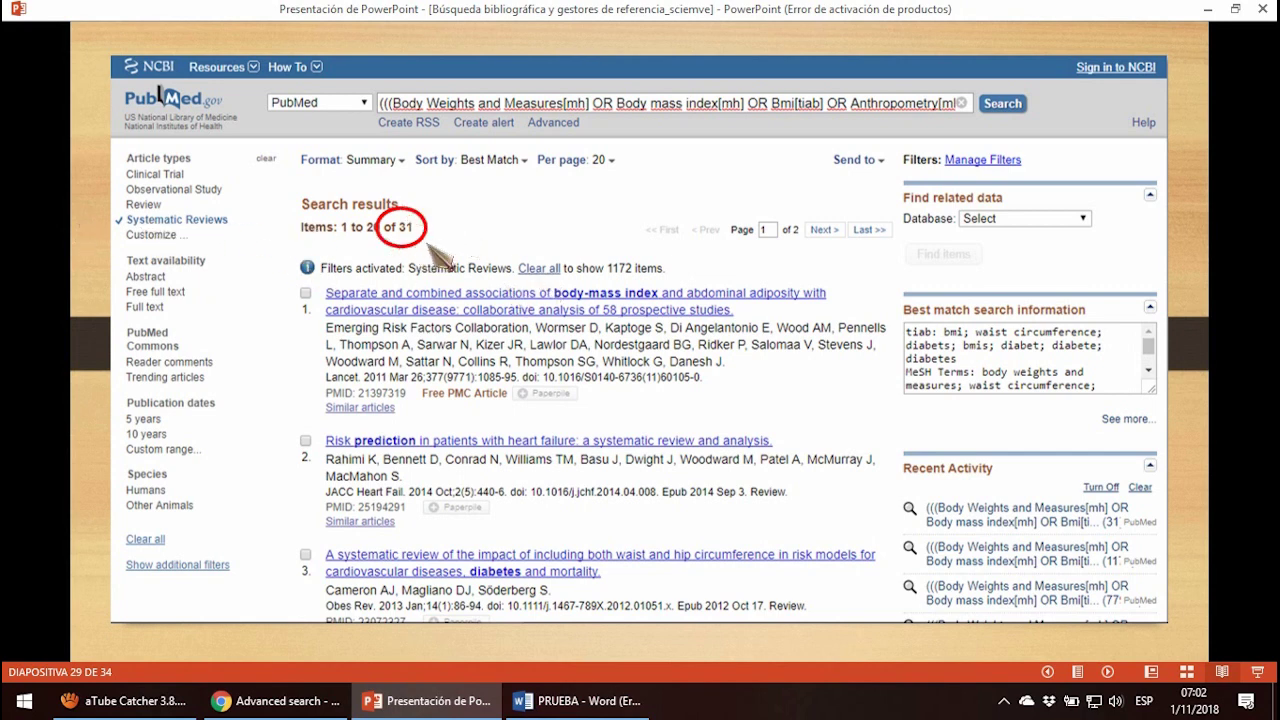
{"action": "key", "text": "Right"}
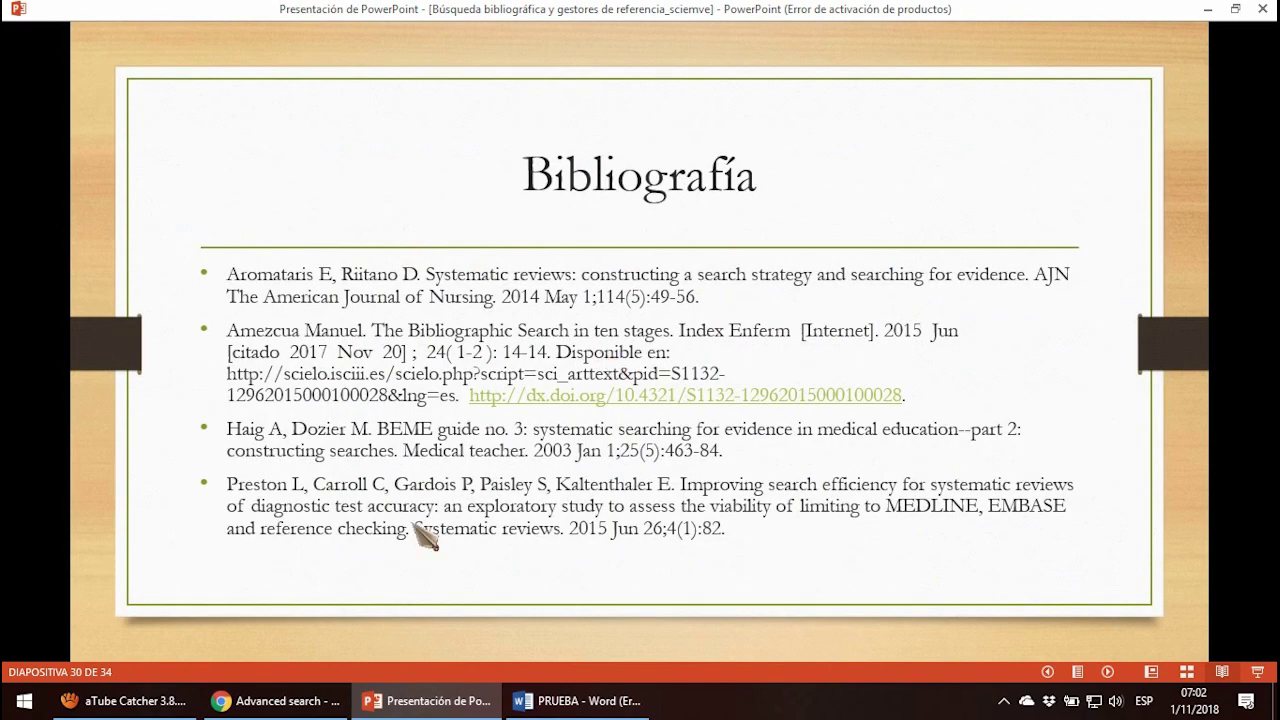
{"action": "key", "text": "Right"}
Select the whole search query in the PRUEBA Word document and return to PubMed in Chrome.
{"action": "left_click", "coordinate": [577, 701]}
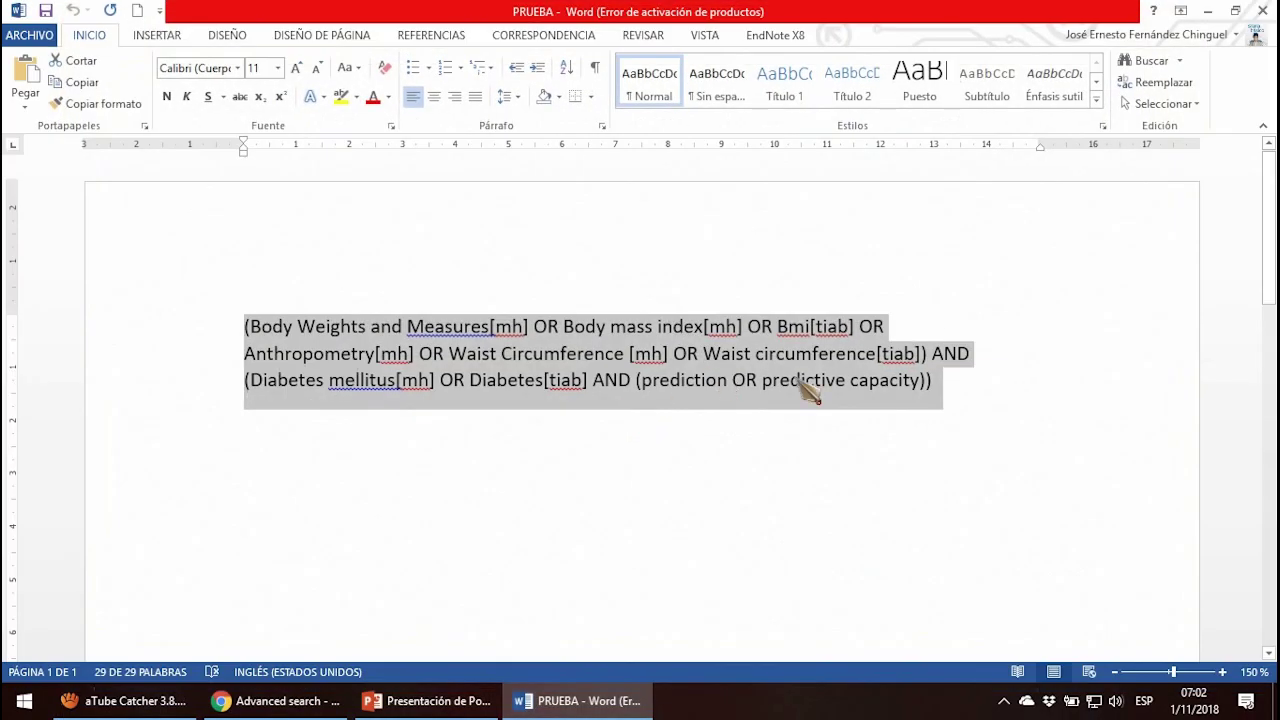
{"action": "left_click_drag", "start_coordinate": [943, 383], "coordinate": [246, 323]}
{"action": "key", "text": "ctrl+c"}
{"action": "left_click", "coordinate": [272, 701]}
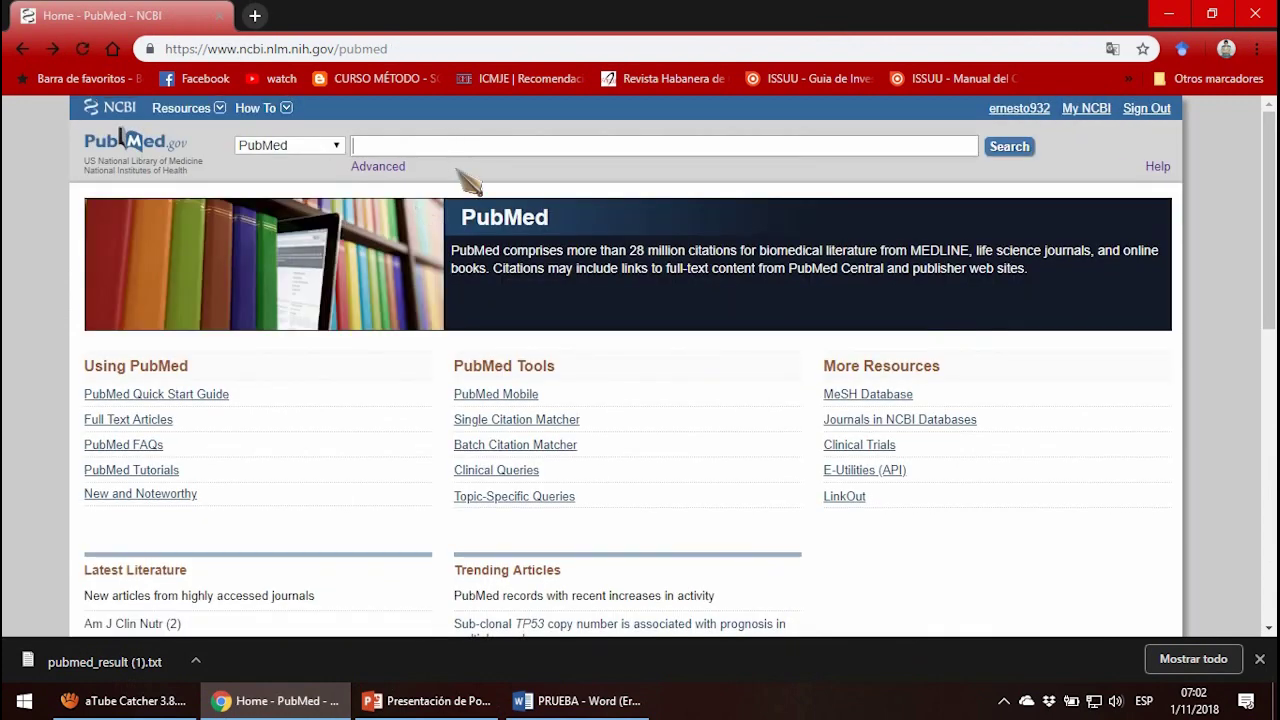
Paste and run the body mass/anthropometry query, then filter to Systematic Reviews for 33 results.
{"action": "key", "text": "ctrl+v"}
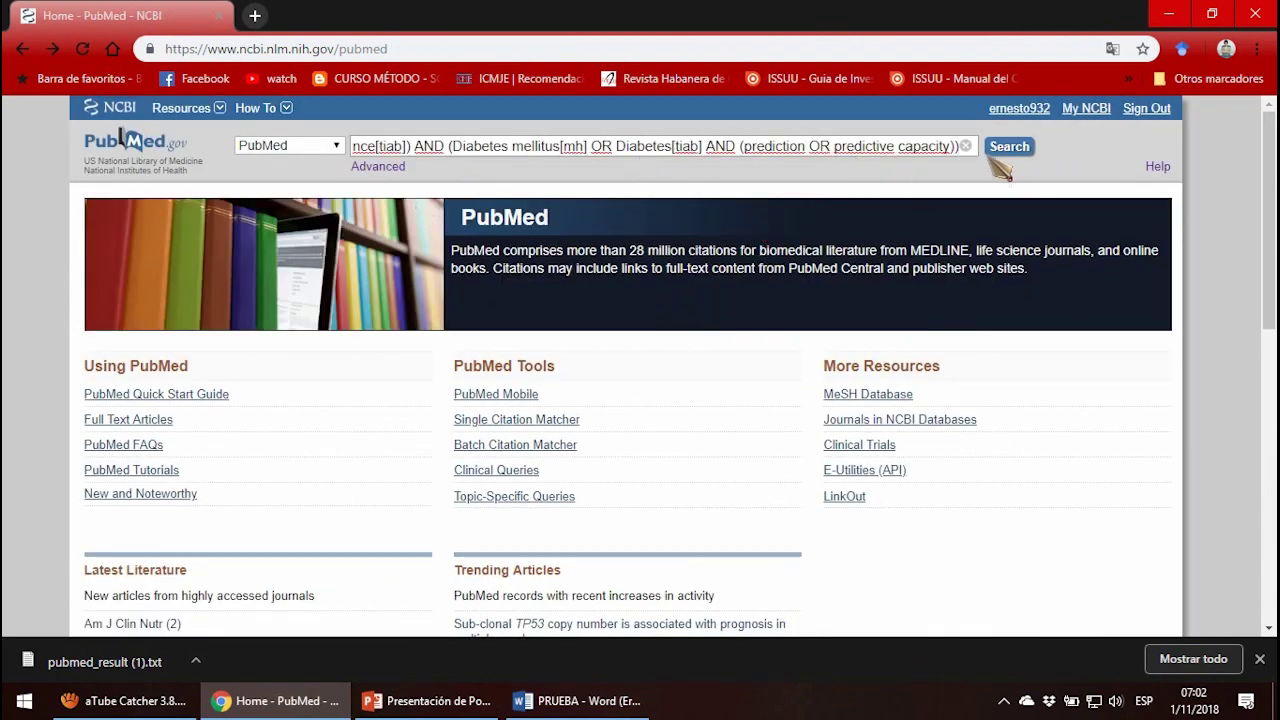
{"action": "left_click", "coordinate": [1009, 147]}
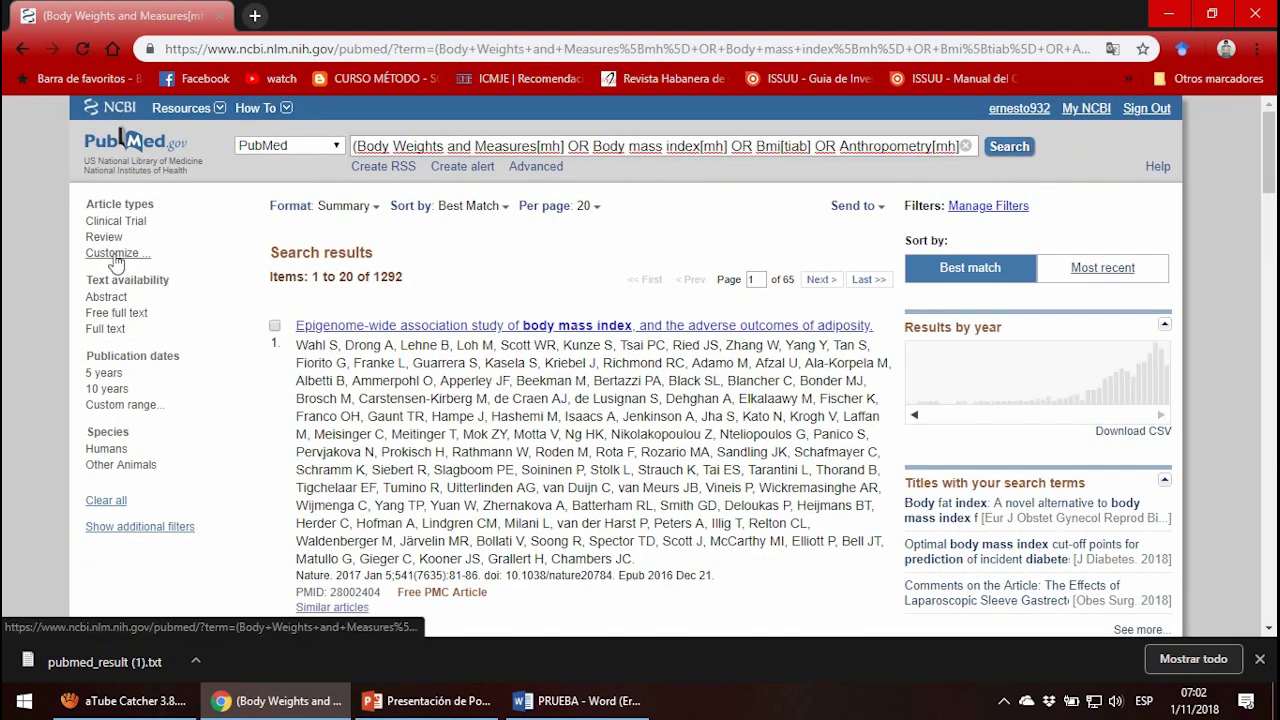
{"action": "left_click", "coordinate": [115, 256]}
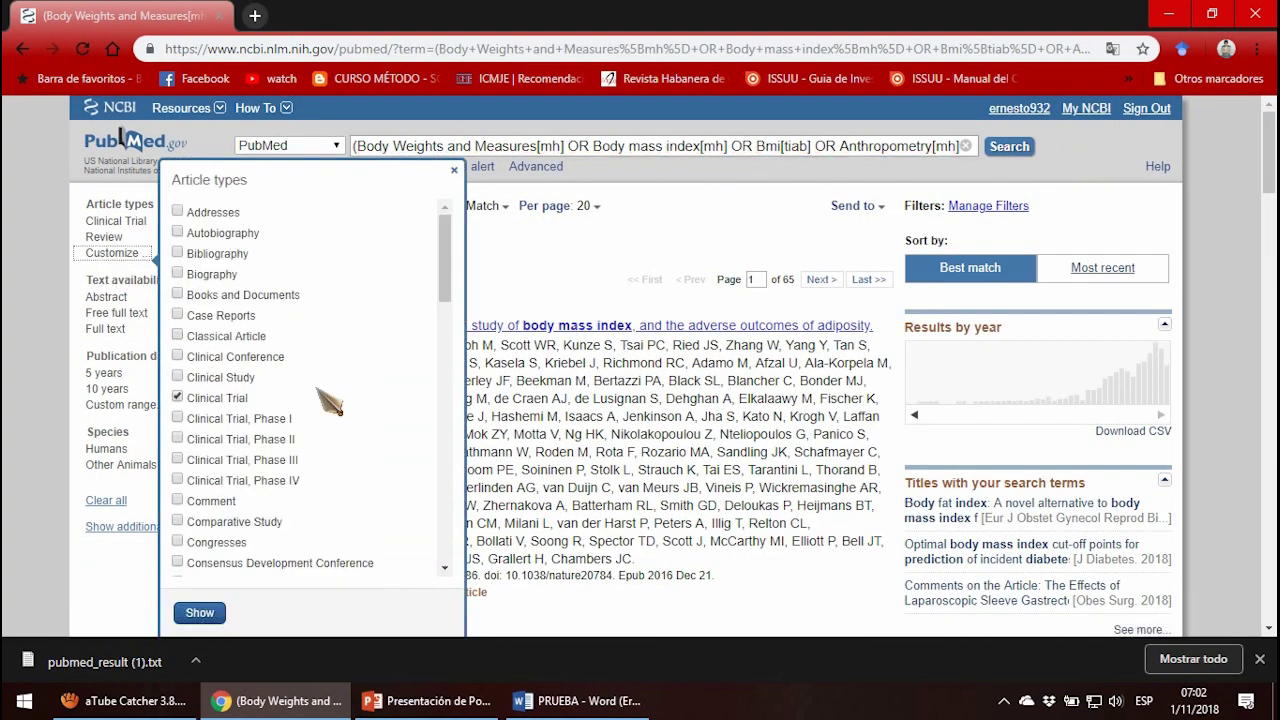
{"action": "scroll", "coordinate": [322, 395], "scroll_direction": "down", "scroll_amount": 6}
{"action": "scroll", "coordinate": [330, 400], "scroll_direction": "down", "scroll_amount": 4}
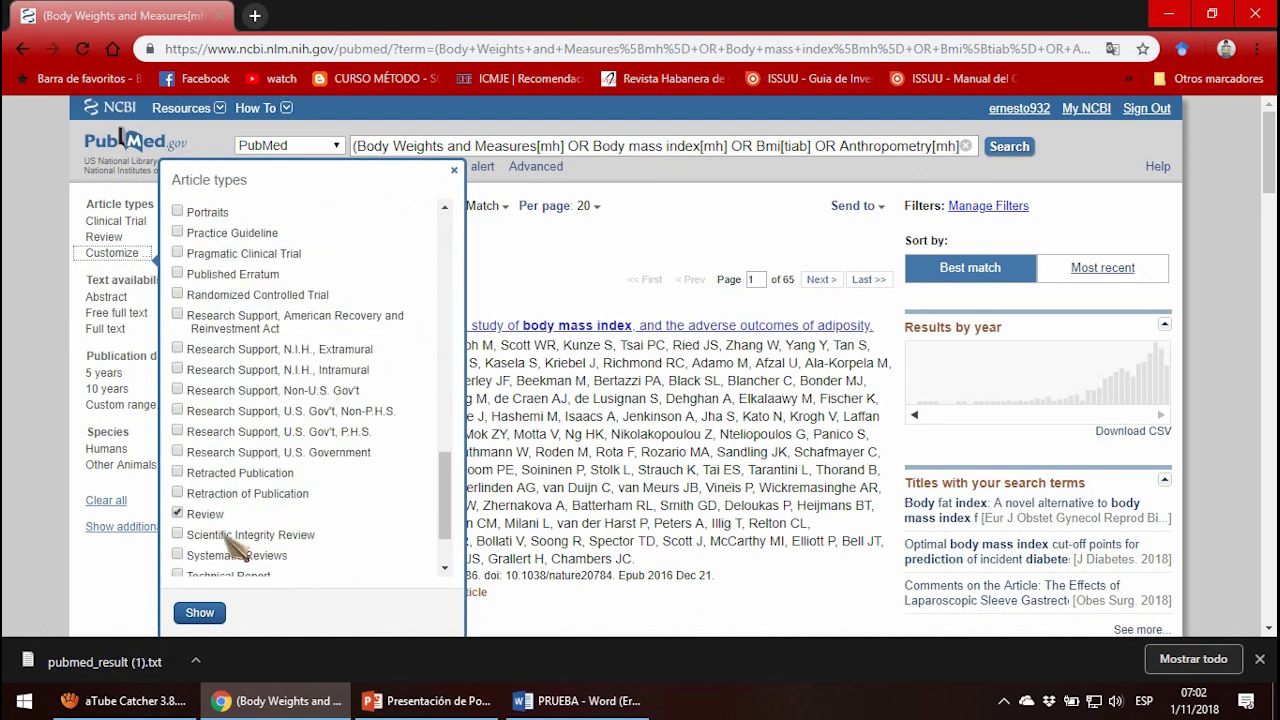
{"action": "scroll", "coordinate": [229, 543], "scroll_direction": "down", "scroll_amount": 1}
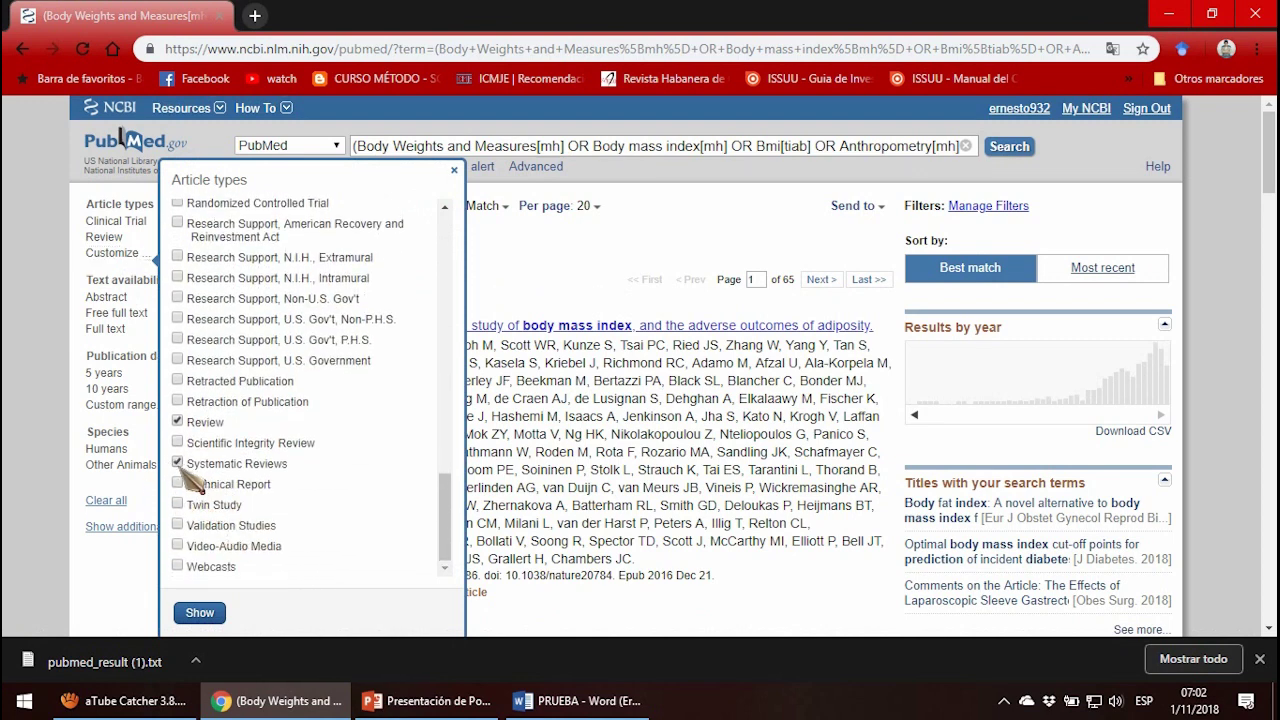
{"action": "left_click", "coordinate": [199, 612]}
{"action": "left_click", "coordinate": [137, 253]}
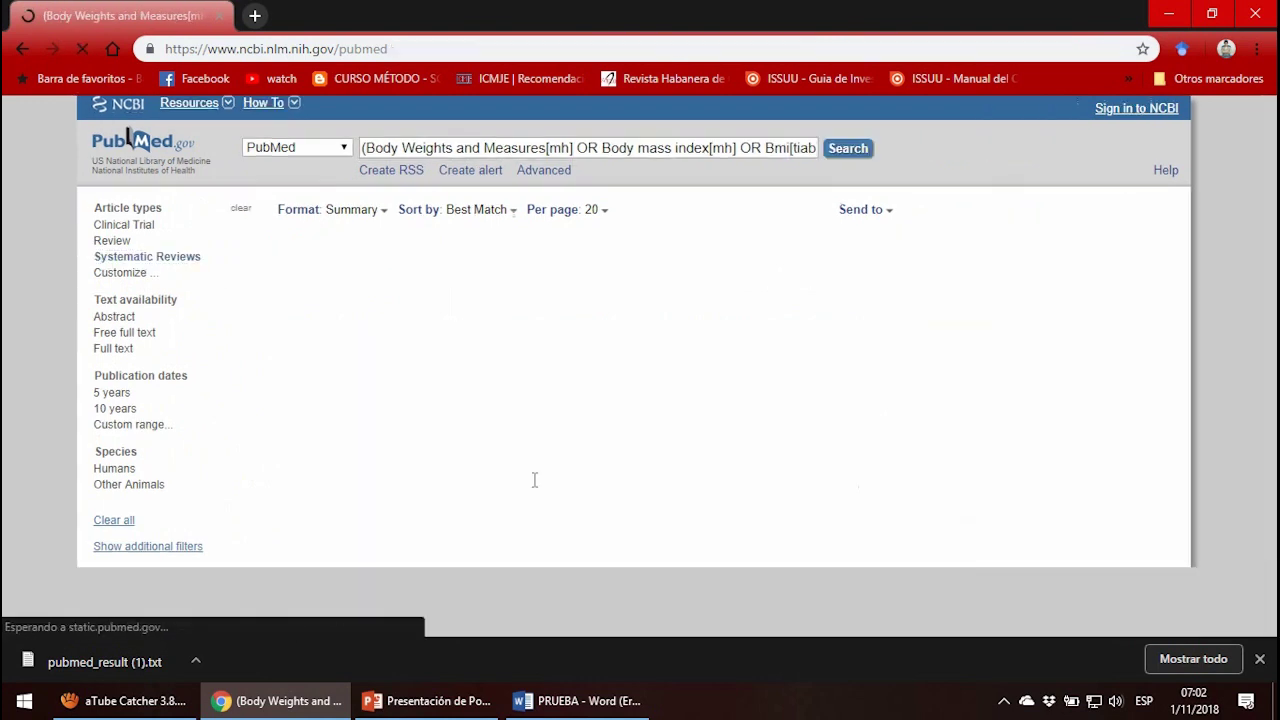
{"action": "left_click_drag", "start_coordinate": [405, 285], "coordinate": [380, 276]}
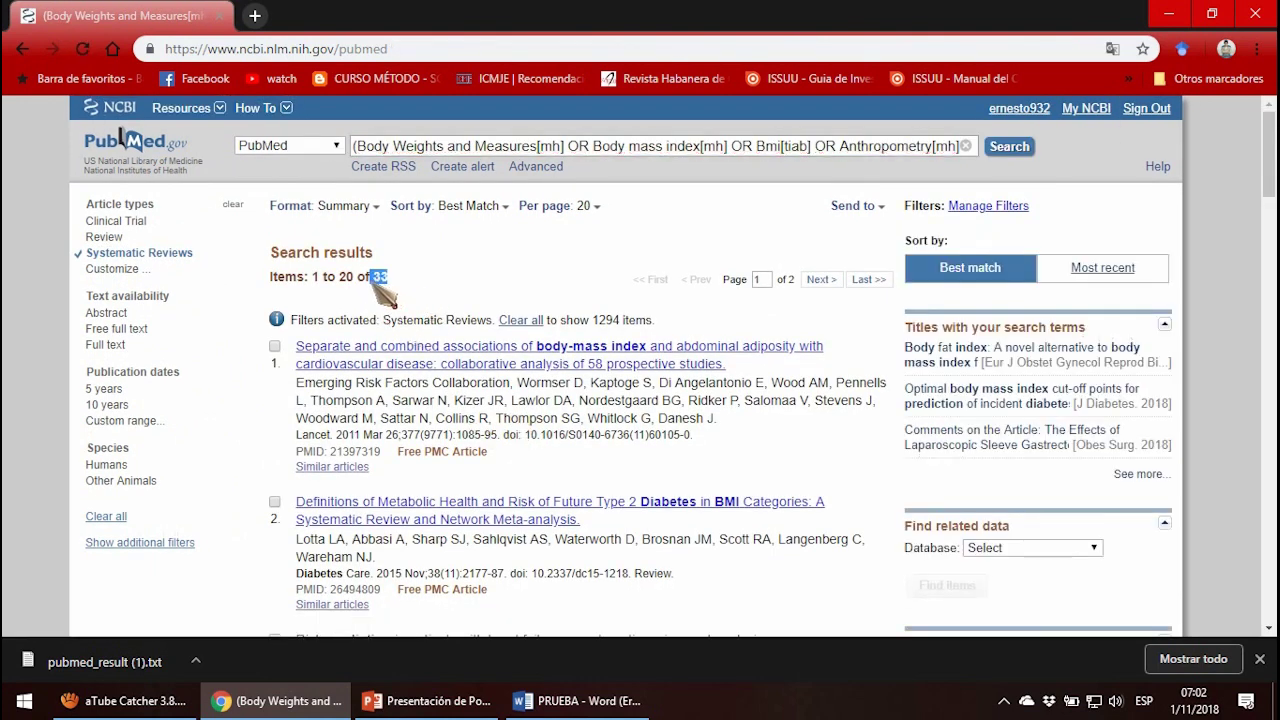
{"action": "left_click", "coordinate": [430, 700]}
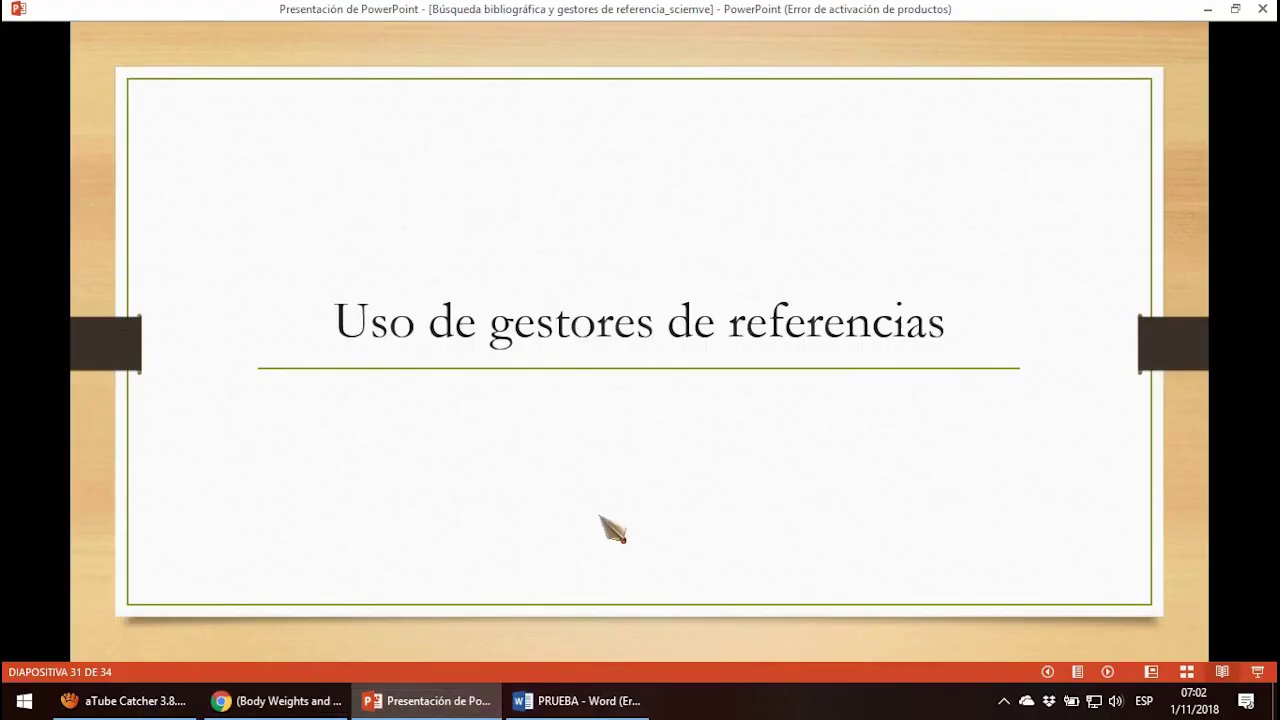
{"action": "left_click", "coordinate": [600, 520]}
{"action": "key", "text": "Left"}
{"action": "left_click", "coordinate": [566, 490]}
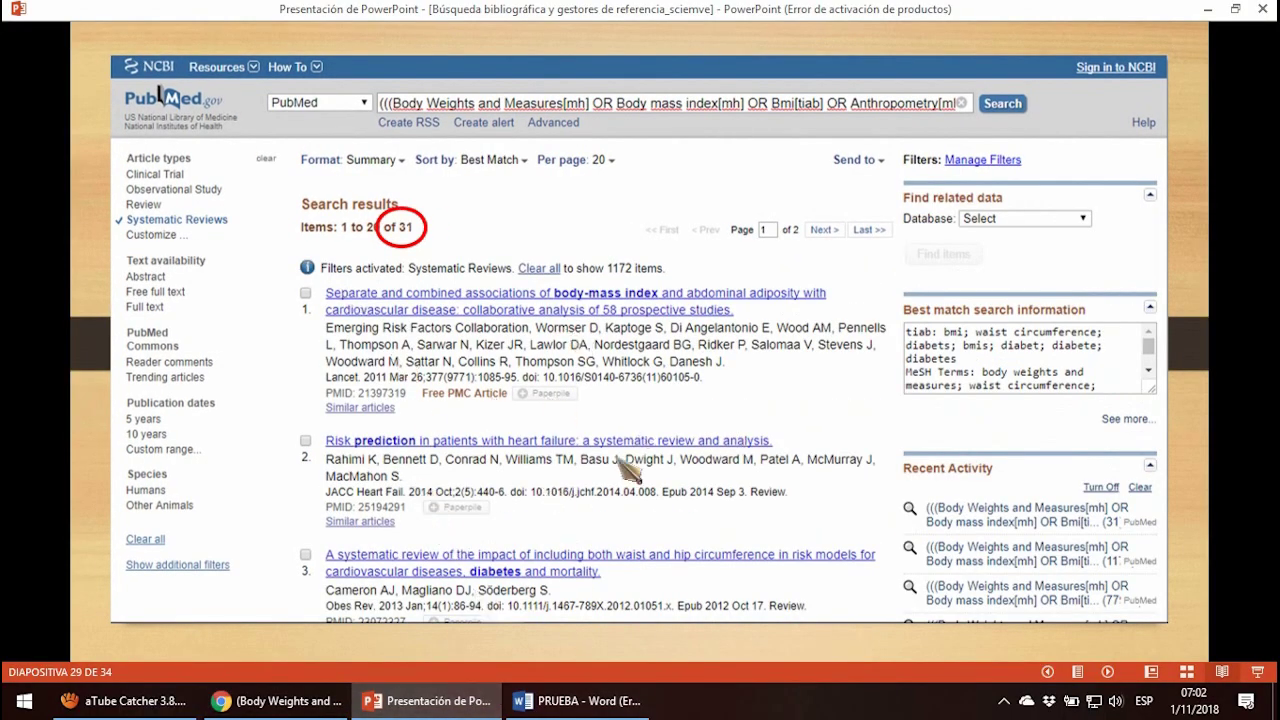
{"action": "left_click", "coordinate": [268, 702]}
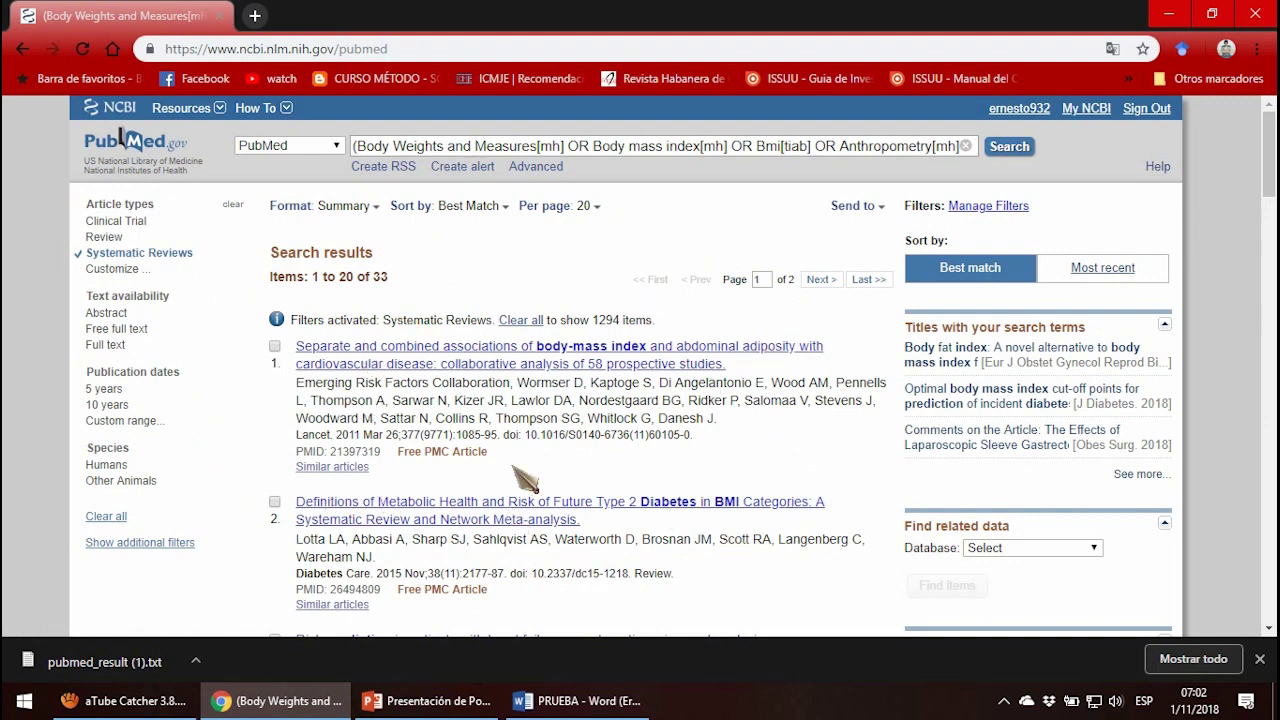
Tick the first two search results, then untick them again.
{"action": "left_click", "coordinate": [274, 346]}
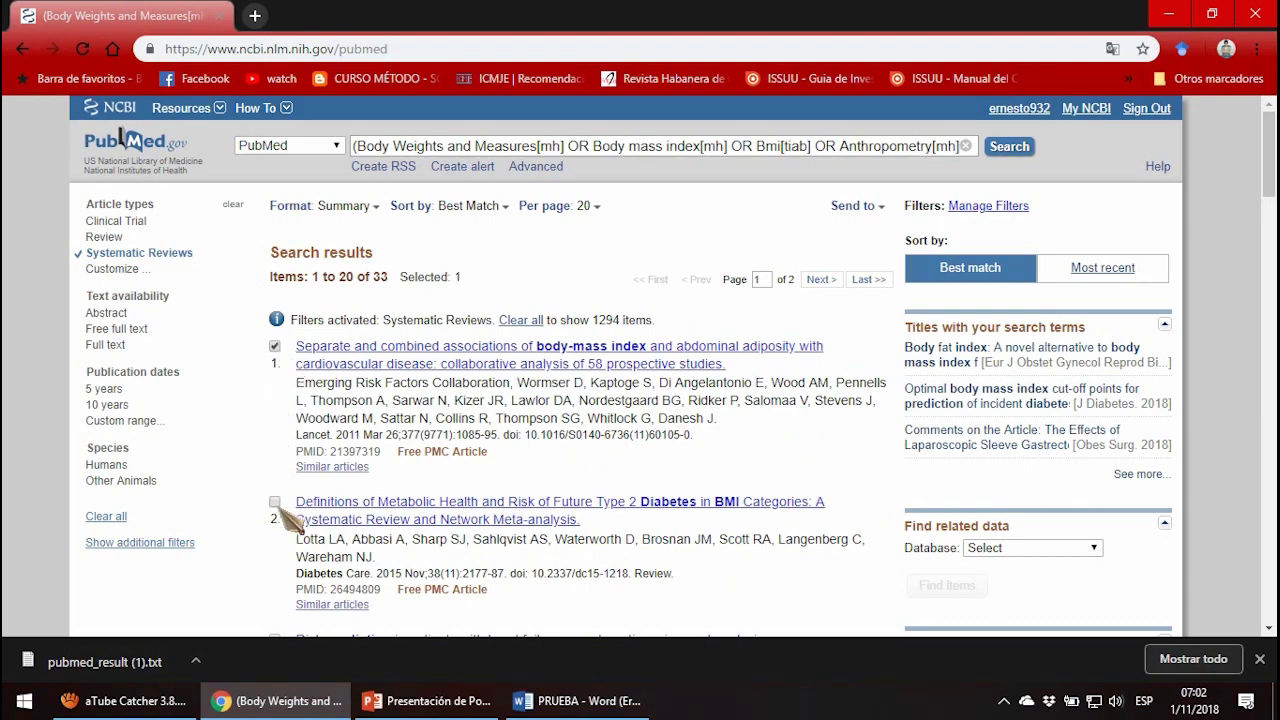
{"action": "left_click", "coordinate": [274, 501]}
{"action": "scroll", "coordinate": [290, 510], "scroll_direction": "down", "scroll_amount": 3}
{"action": "scroll", "coordinate": [400, 530], "scroll_direction": "up", "scroll_amount": 3}
{"action": "left_click", "coordinate": [274, 346]}
{"action": "left_click", "coordinate": [275, 502]}
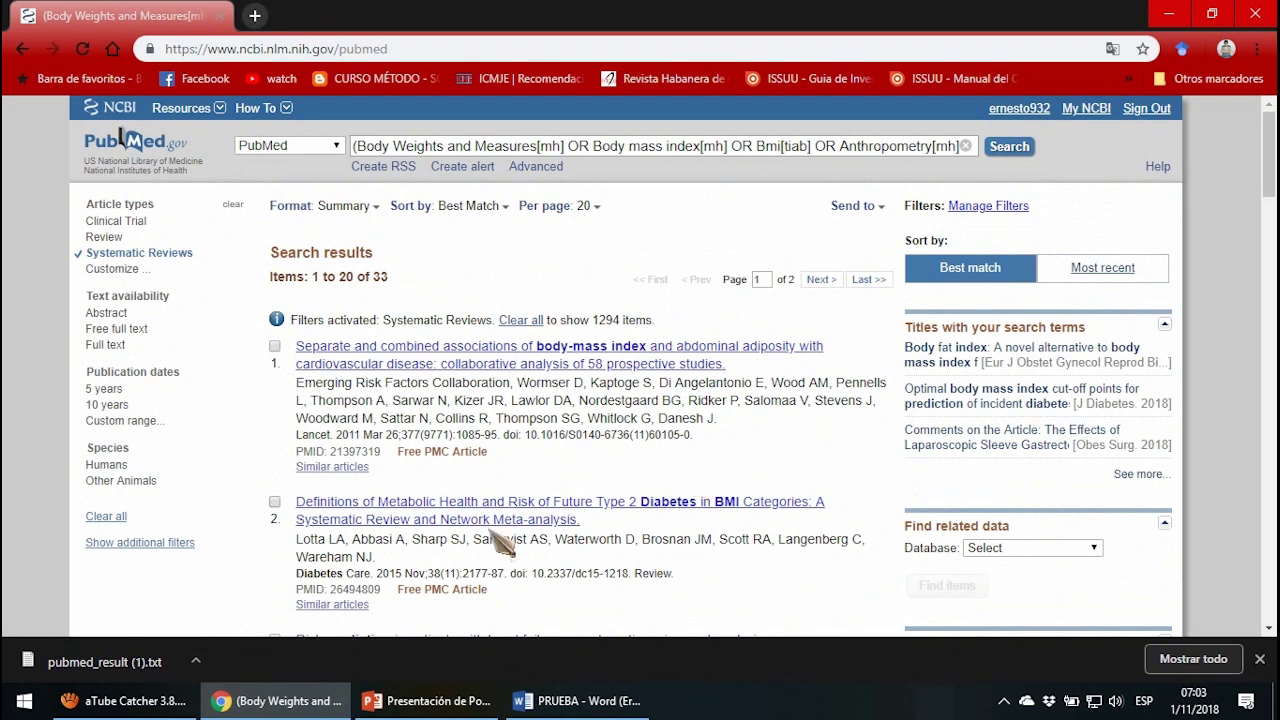
Send all results to a File in MEDLINE format and save it as Prueba.
{"action": "left_click", "coordinate": [876, 216]}
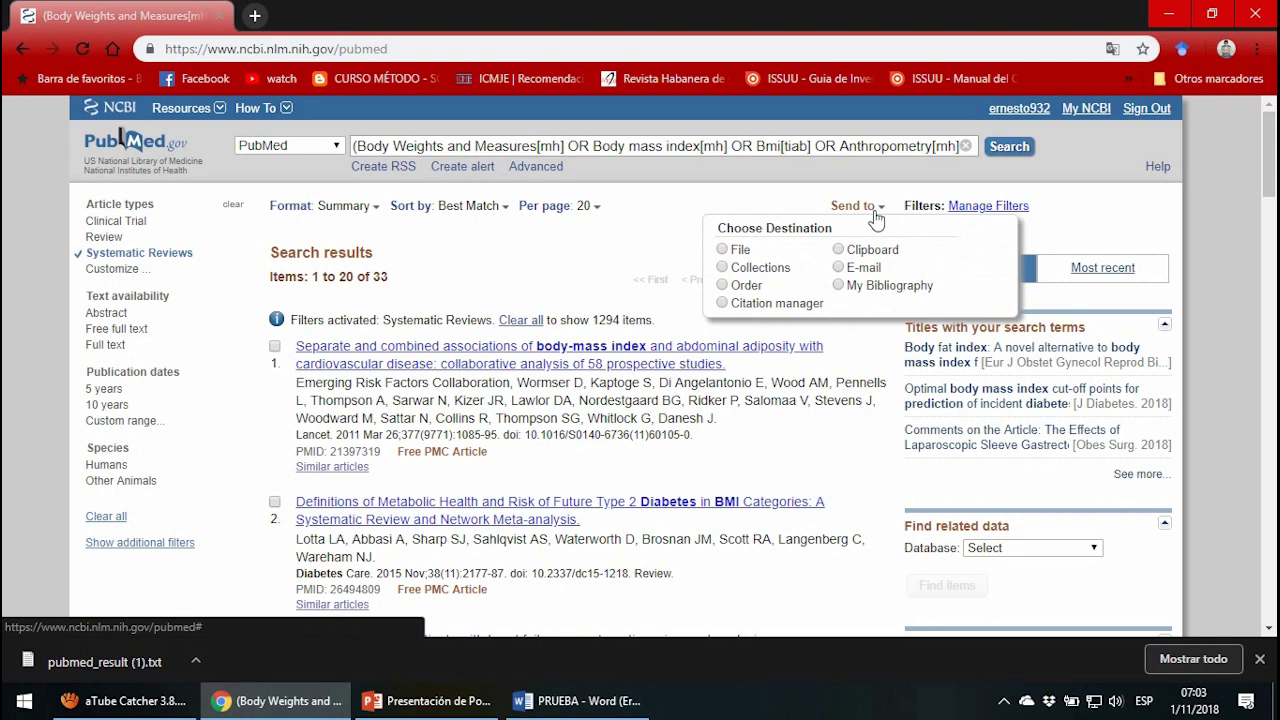
{"action": "left_click", "coordinate": [722, 250]}
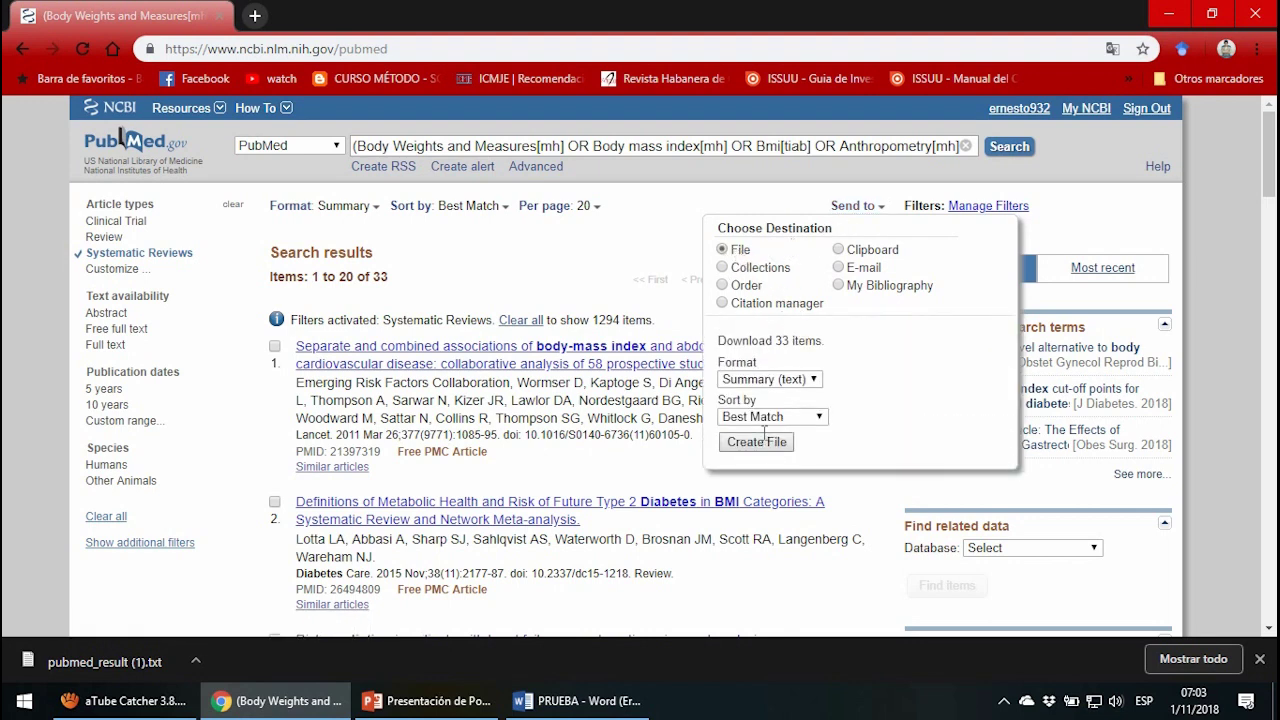
{"action": "left_click", "coordinate": [810, 382]}
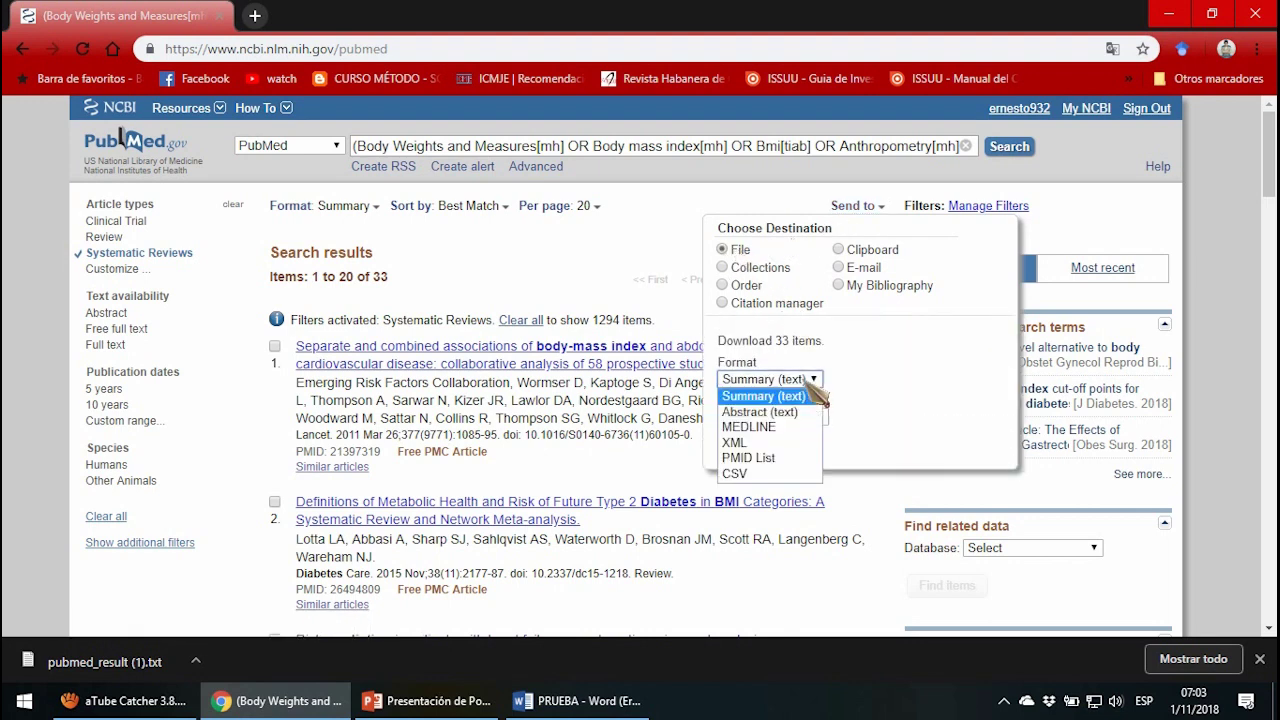
{"action": "left_click", "coordinate": [772, 430]}
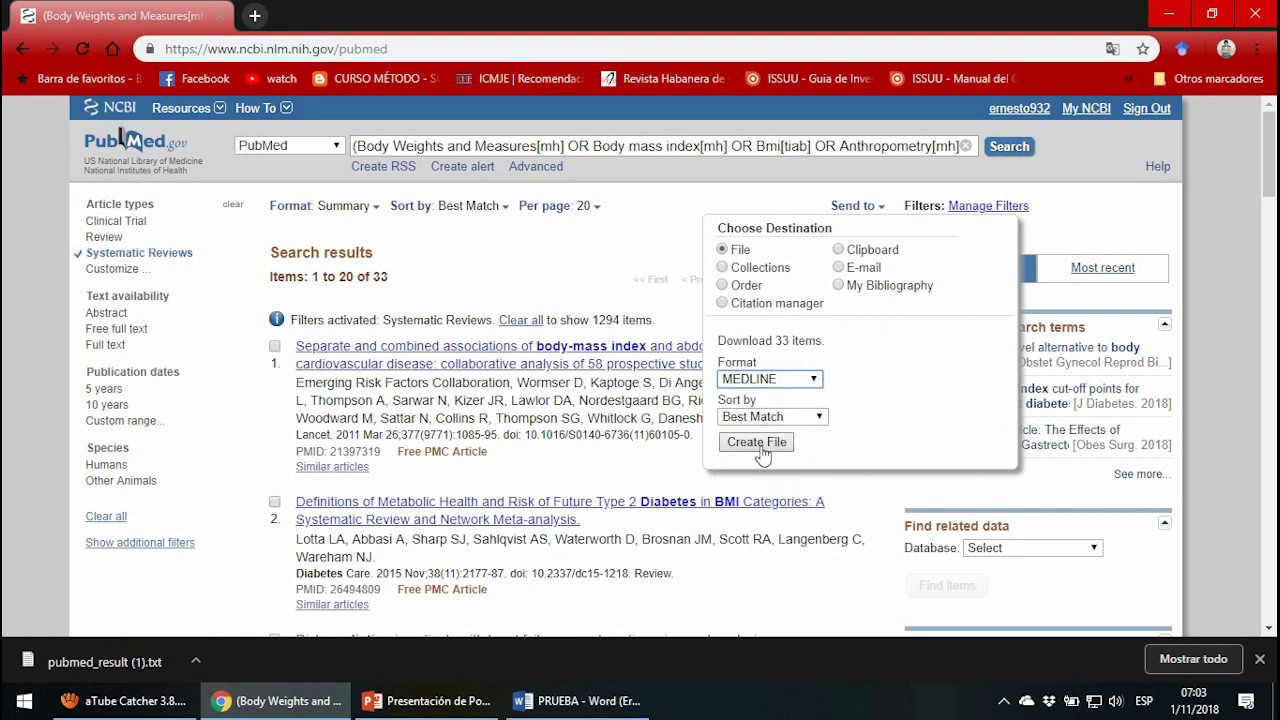
{"action": "left_click", "coordinate": [757, 443]}
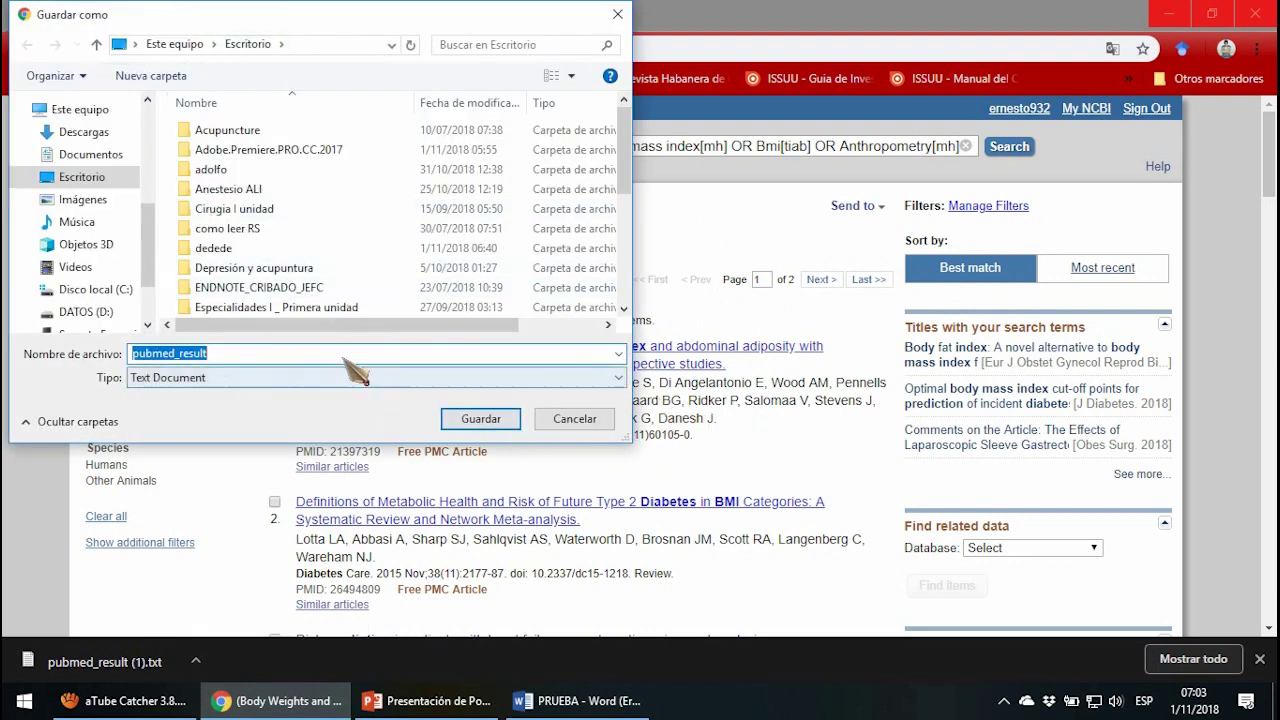
{"action": "type", "text": "Pre"}
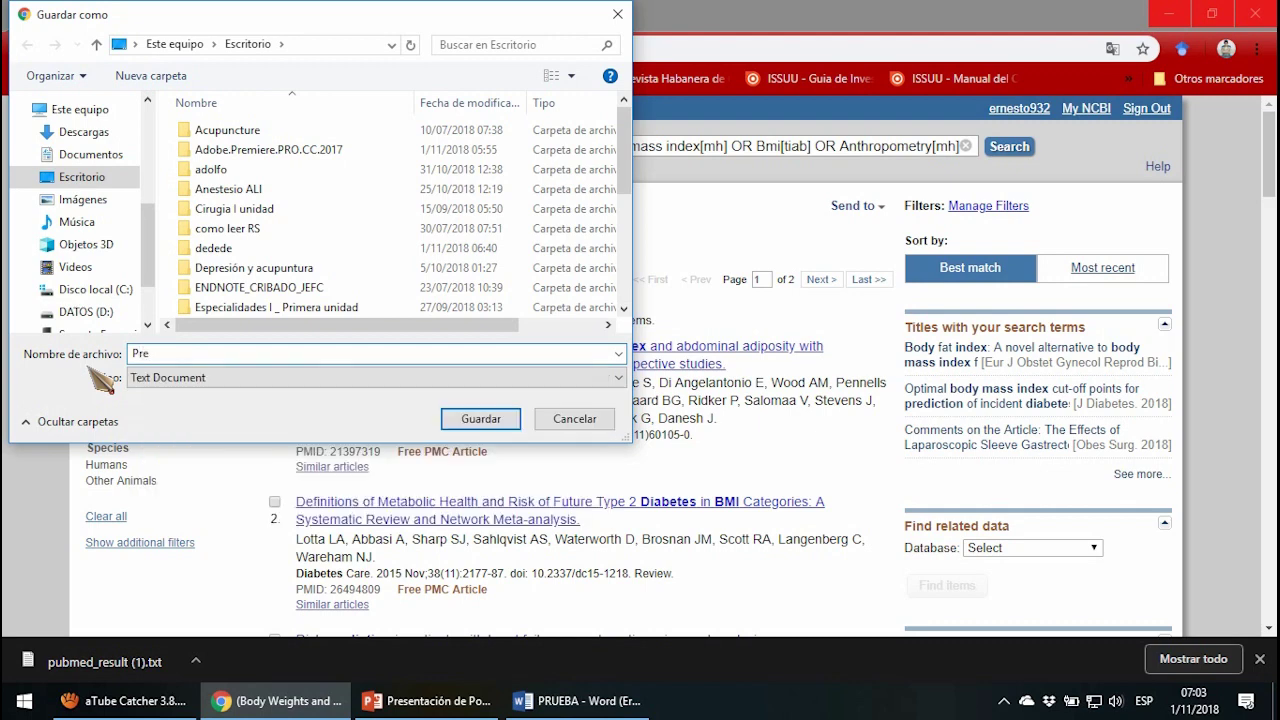
{"action": "key", "text": "BackSpace"}
{"action": "type", "text": "ueba"}
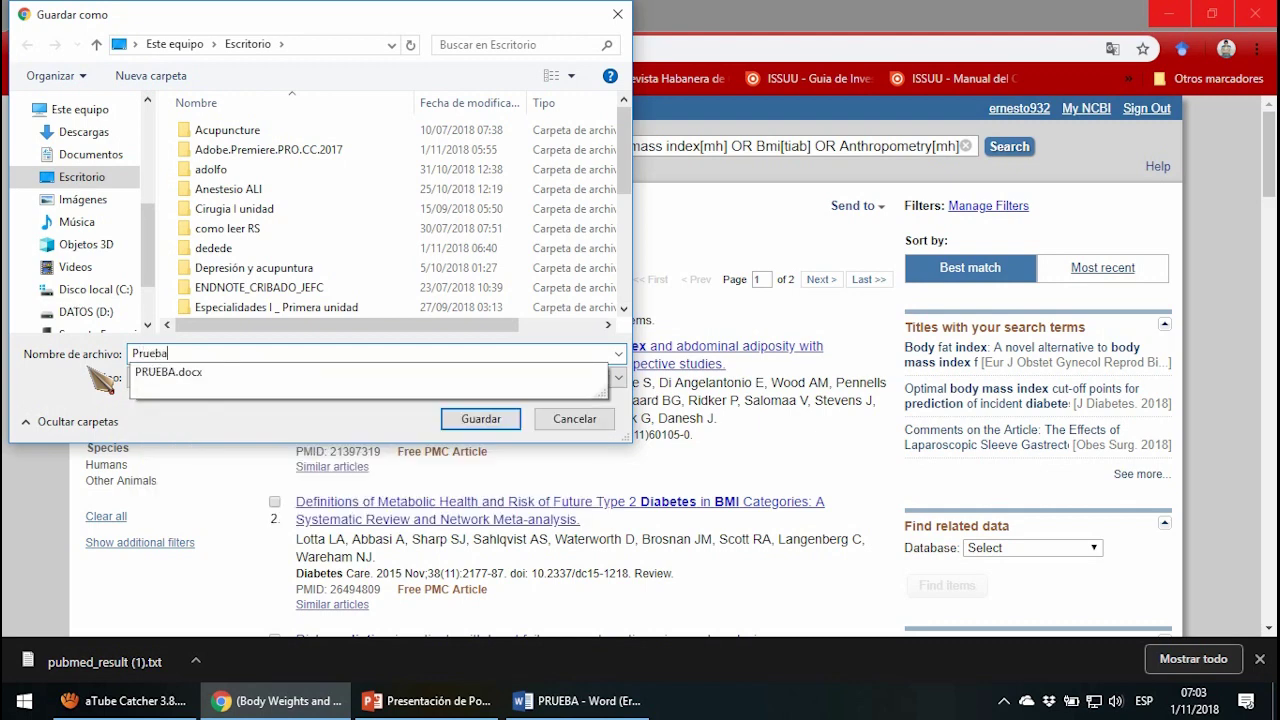
{"action": "key", "text": "Return"}
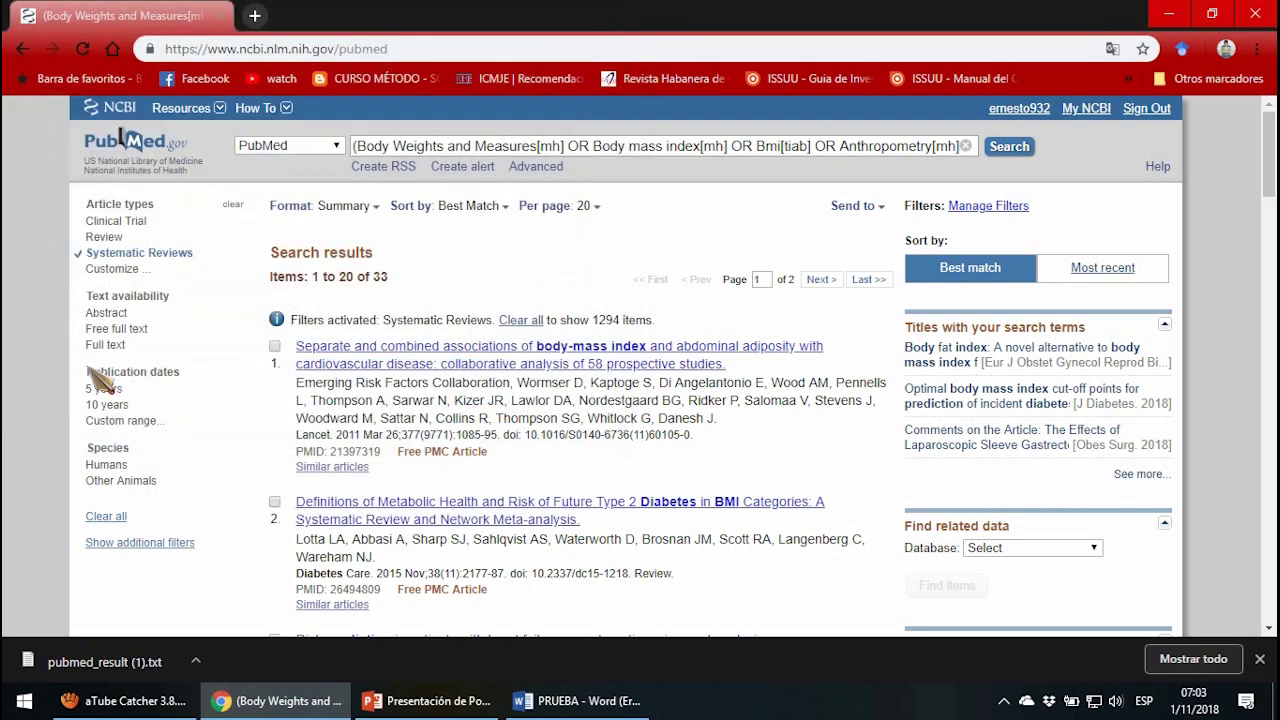
Open Prueba.txt in Notepad, browse the MEDLINE-tagged records, then close it.
{"action": "left_click", "coordinate": [100, 668]}
{"action": "scroll", "coordinate": [316, 432], "scroll_direction": "down", "scroll_amount": 2}
{"action": "scroll", "coordinate": [316, 432], "scroll_direction": "up", "scroll_amount": 2}
{"action": "left_click_drag", "start_coordinate": [83, 294], "coordinate": [203, 497]}
{"action": "left_click", "coordinate": [343, 463]}
{"action": "scroll", "coordinate": [343, 463], "scroll_direction": "down", "scroll_amount": 12}
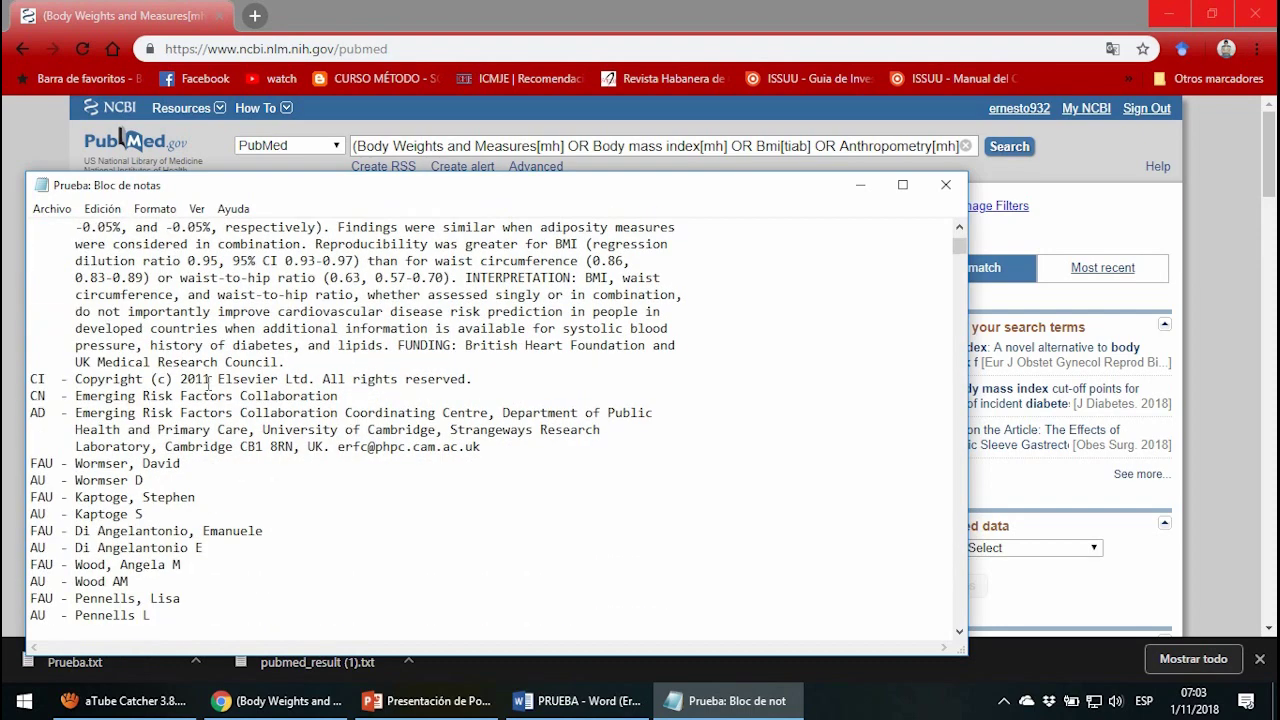
{"action": "left_click_drag", "start_coordinate": [234, 311], "coordinate": [368, 448]}
{"action": "left_click", "coordinate": [397, 496]}
{"action": "scroll", "coordinate": [450, 507], "scroll_direction": "down", "scroll_amount": 3}
{"action": "scroll", "coordinate": [620, 460], "scroll_direction": "up", "scroll_amount": 4}
{"action": "left_click", "coordinate": [945, 184]}
Search the Start menu for 'one', then dismiss the search.
{"action": "key", "text": "super"}
{"action": "type", "text": "one"}
{"action": "key", "text": "Escape"}
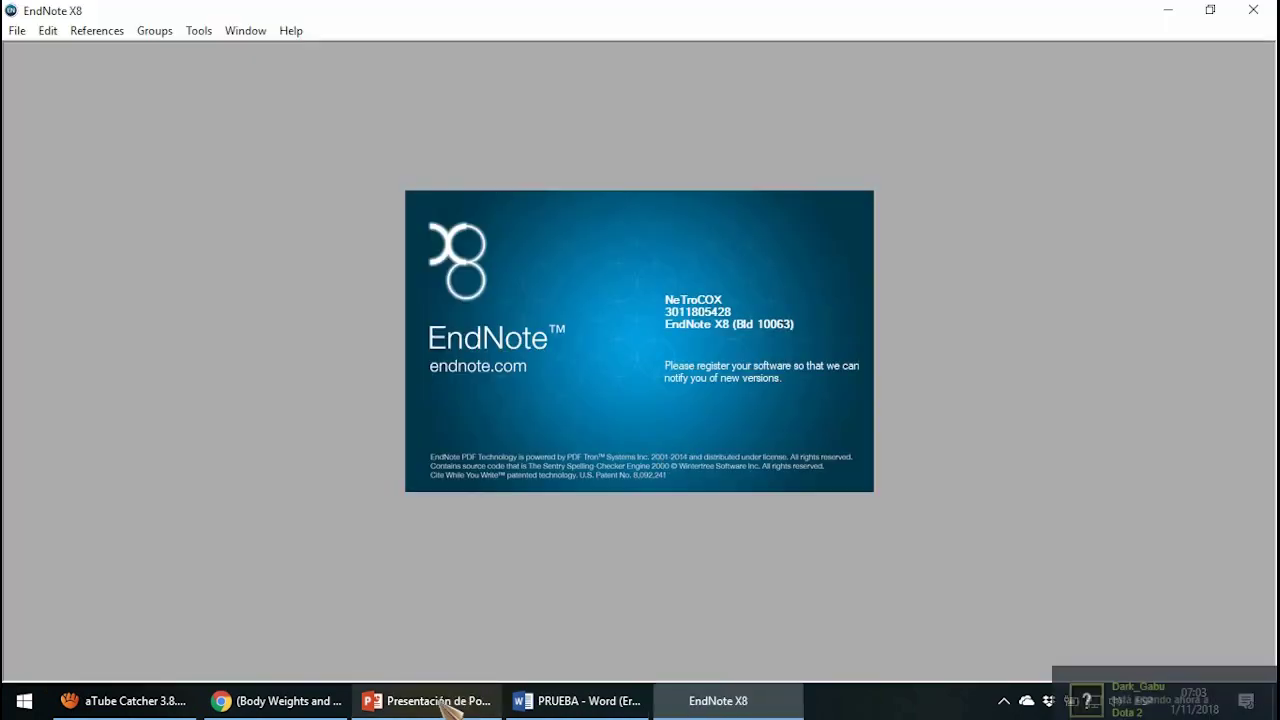
Advance PowerPoint to the EndNote import slide, then bring EndNote X8 to the front.
{"action": "left_click", "coordinate": [440, 700]}
{"action": "left_click", "coordinate": [569, 423]}
{"action": "left_click", "coordinate": [536, 430]}
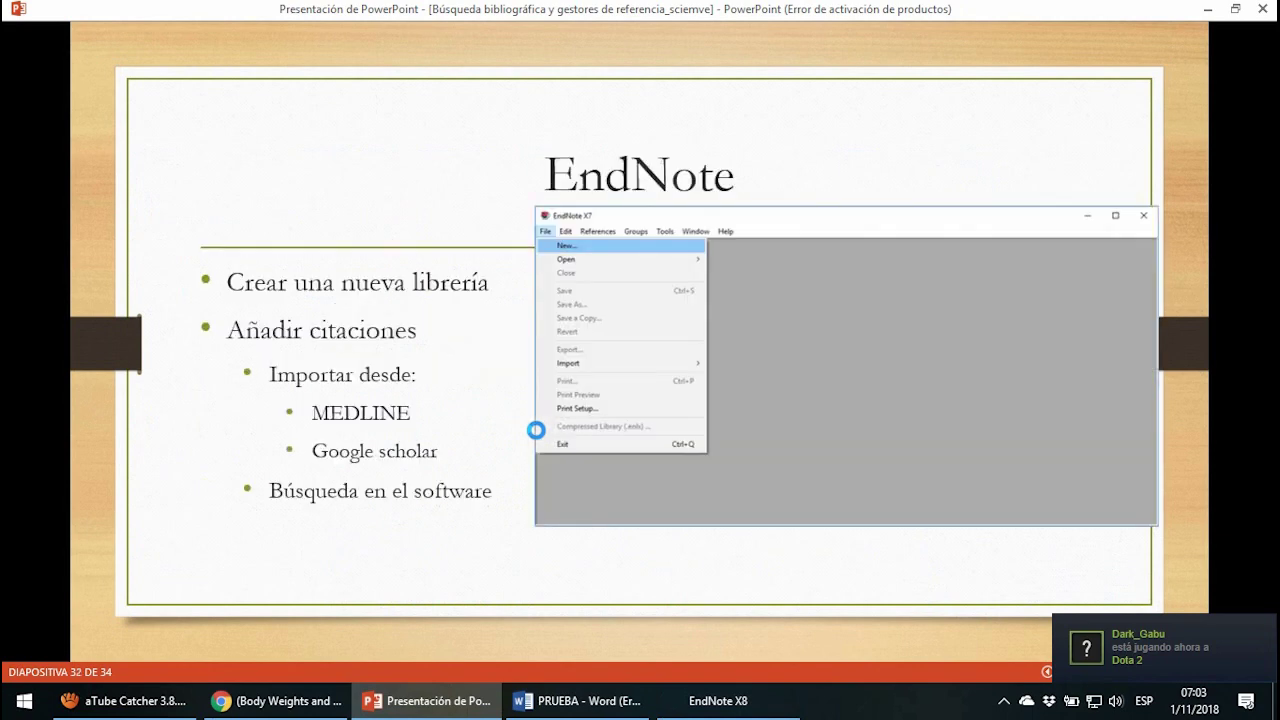
{"action": "mouse_move", "coordinate": [715, 705]}
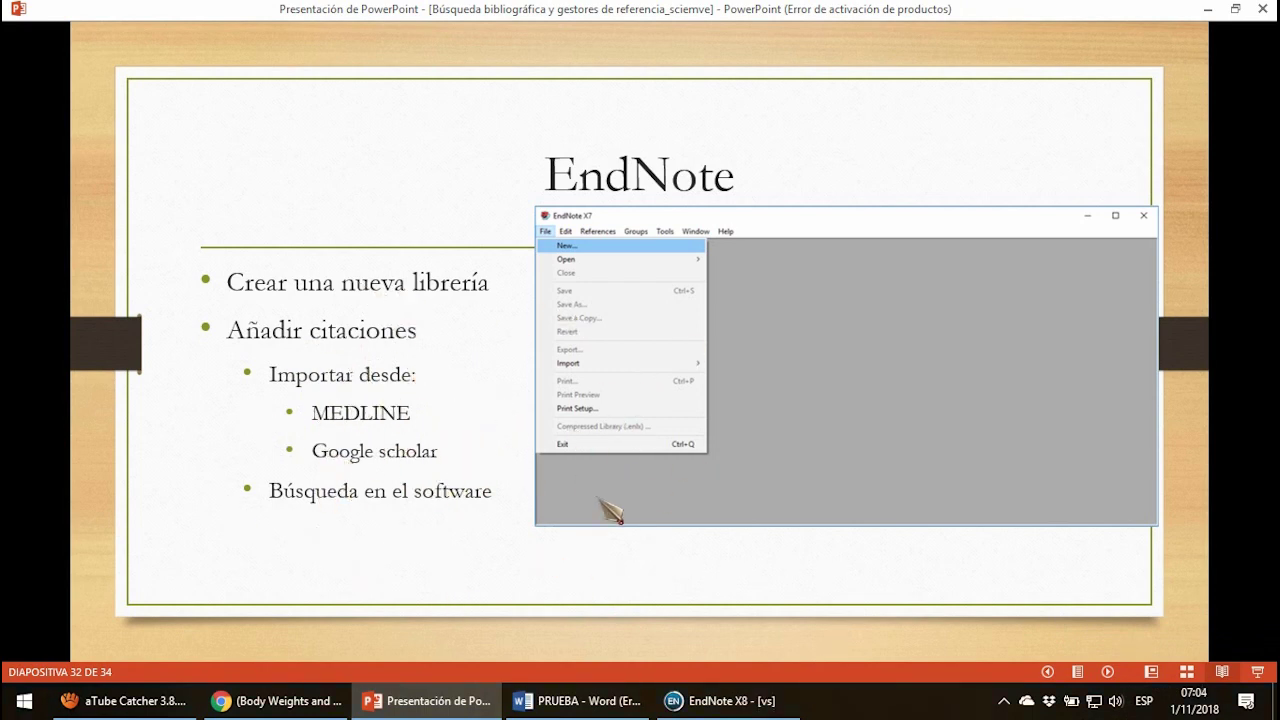
{"action": "left_click", "coordinate": [603, 530]}
{"action": "left_click", "coordinate": [725, 700]}
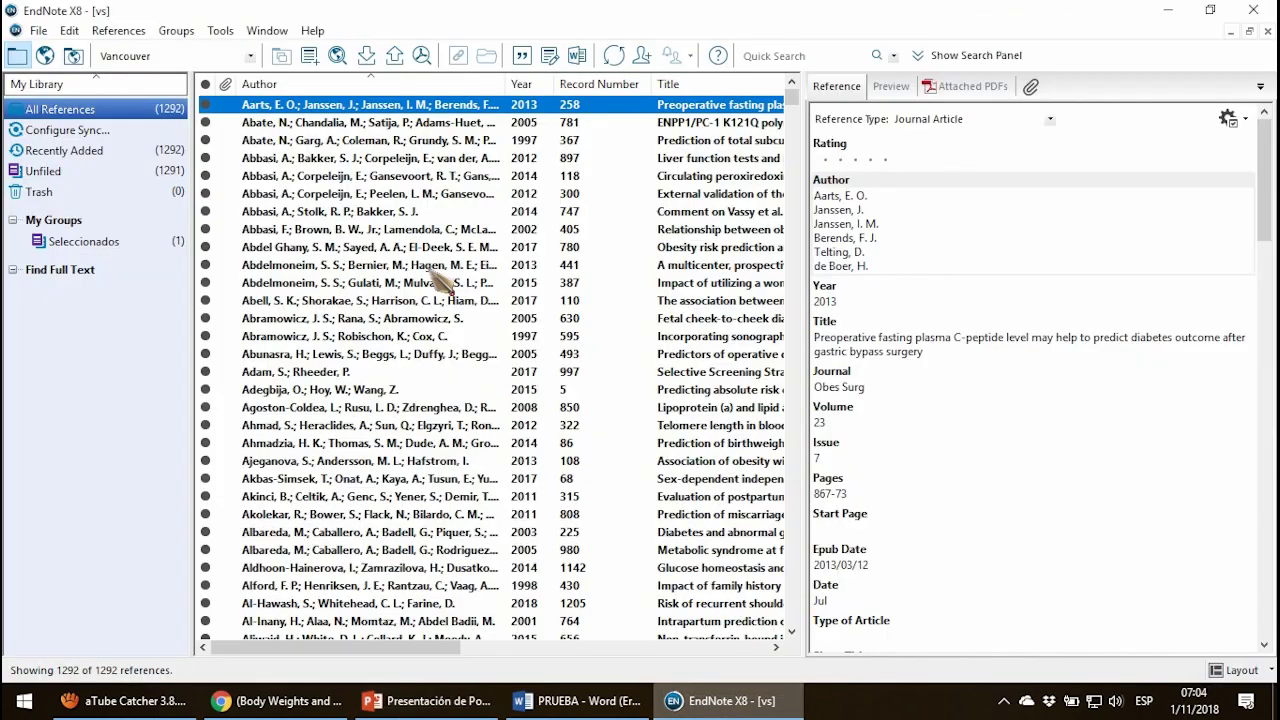
Close the vs library and save a new empty library named Prueba via File > New.
{"action": "left_click", "coordinate": [1267, 31]}
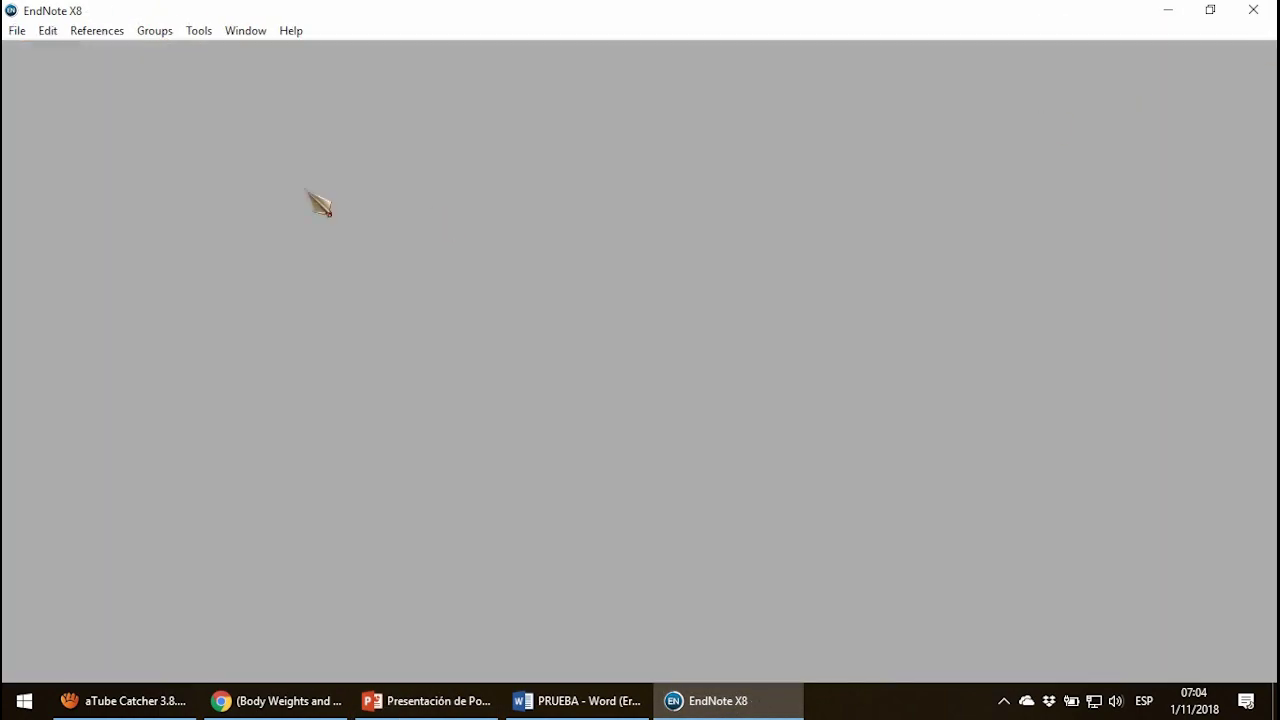
{"action": "left_click", "coordinate": [18, 32]}
{"action": "left_click", "coordinate": [42, 49]}
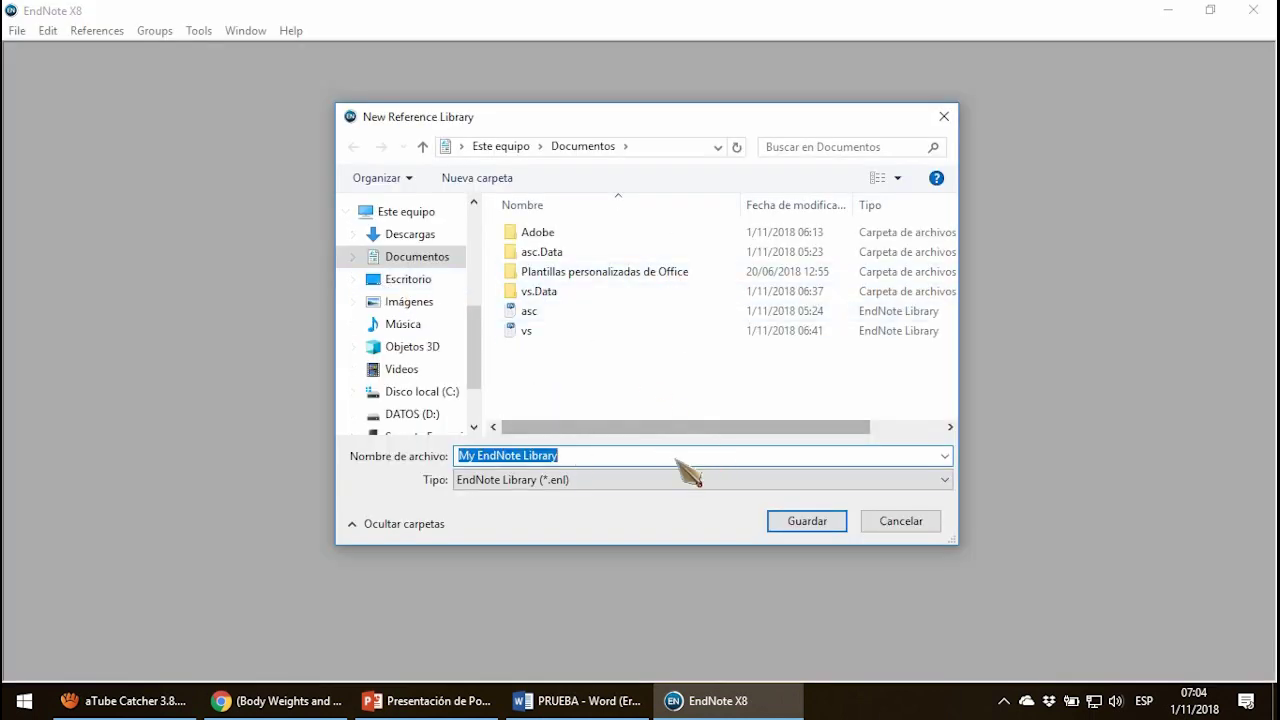
{"action": "type", "text": "Priu"}
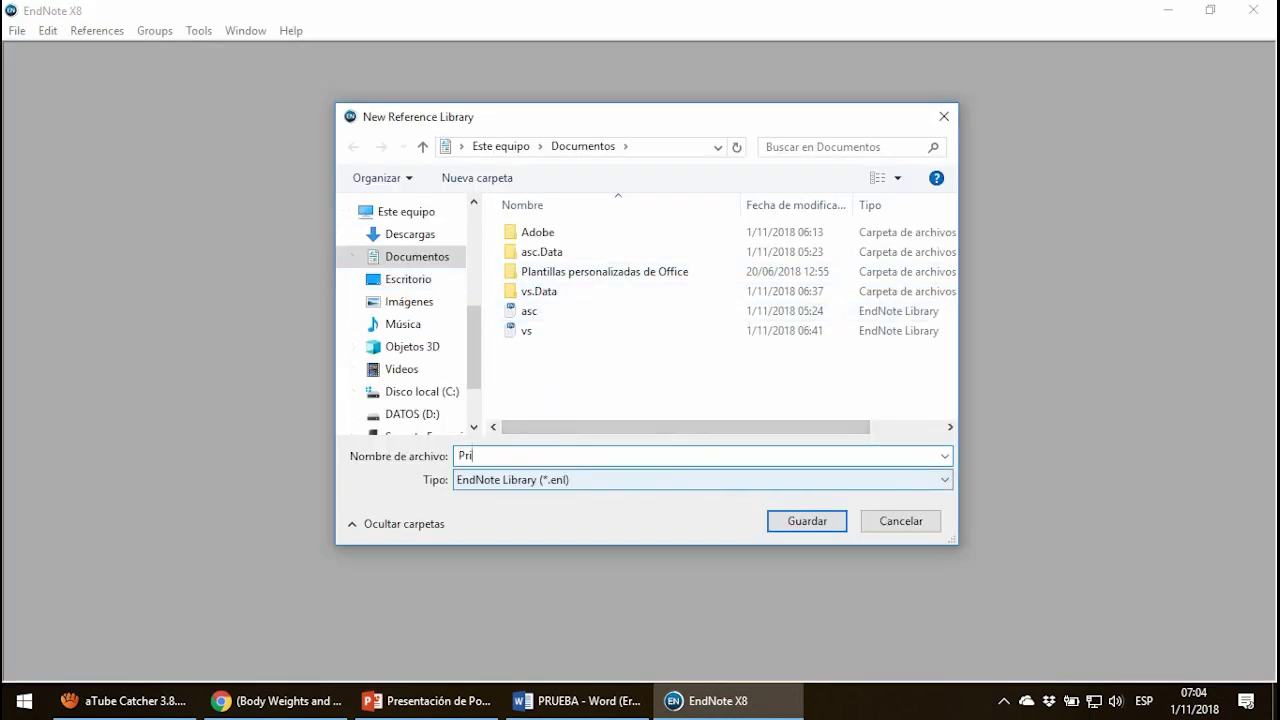
{"action": "key", "text": "Return"}
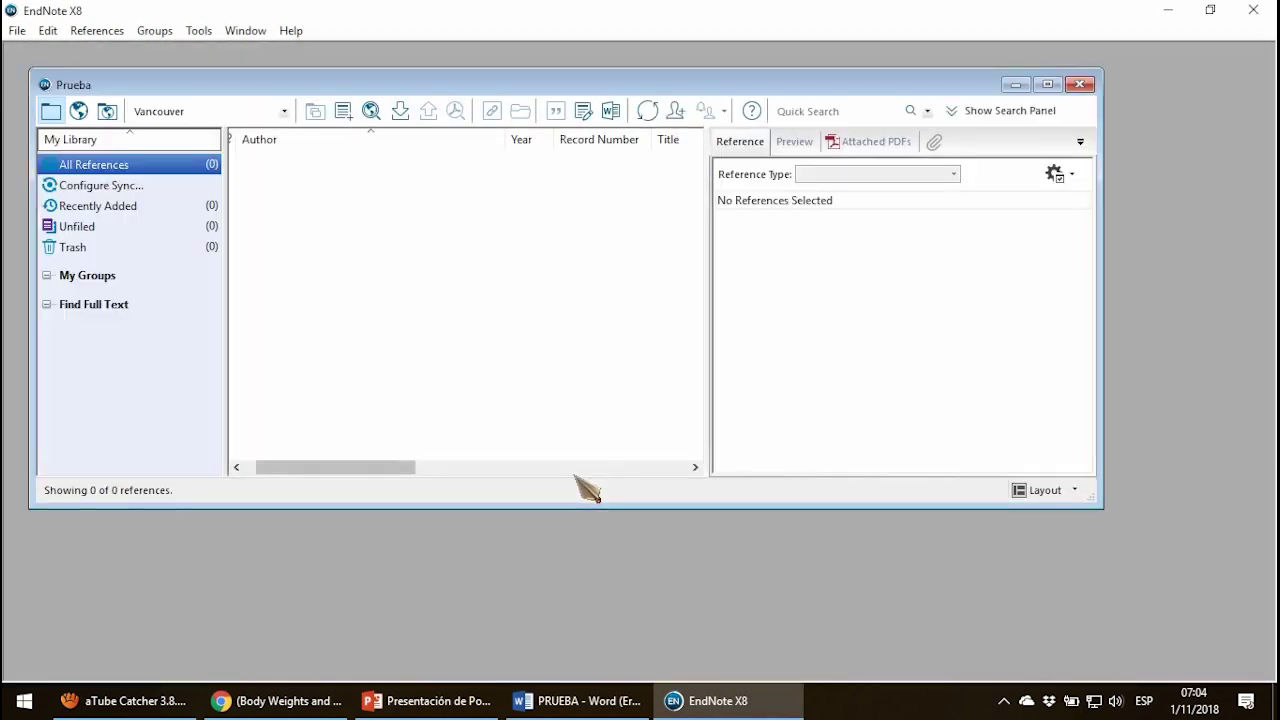
Maximize the Prueba library window and briefly check PubMed in the browser.
{"action": "left_click", "coordinate": [1048, 84]}
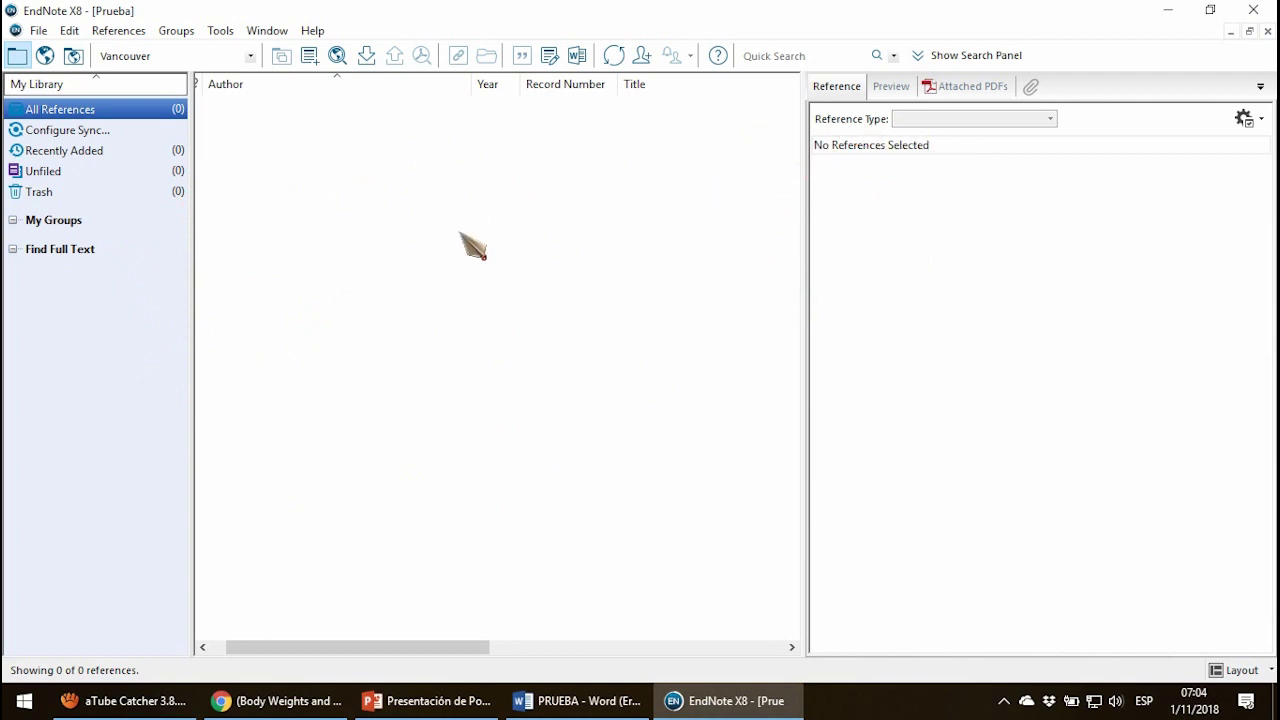
{"action": "left_click_drag", "start_coordinate": [337, 650], "coordinate": [309, 652]}
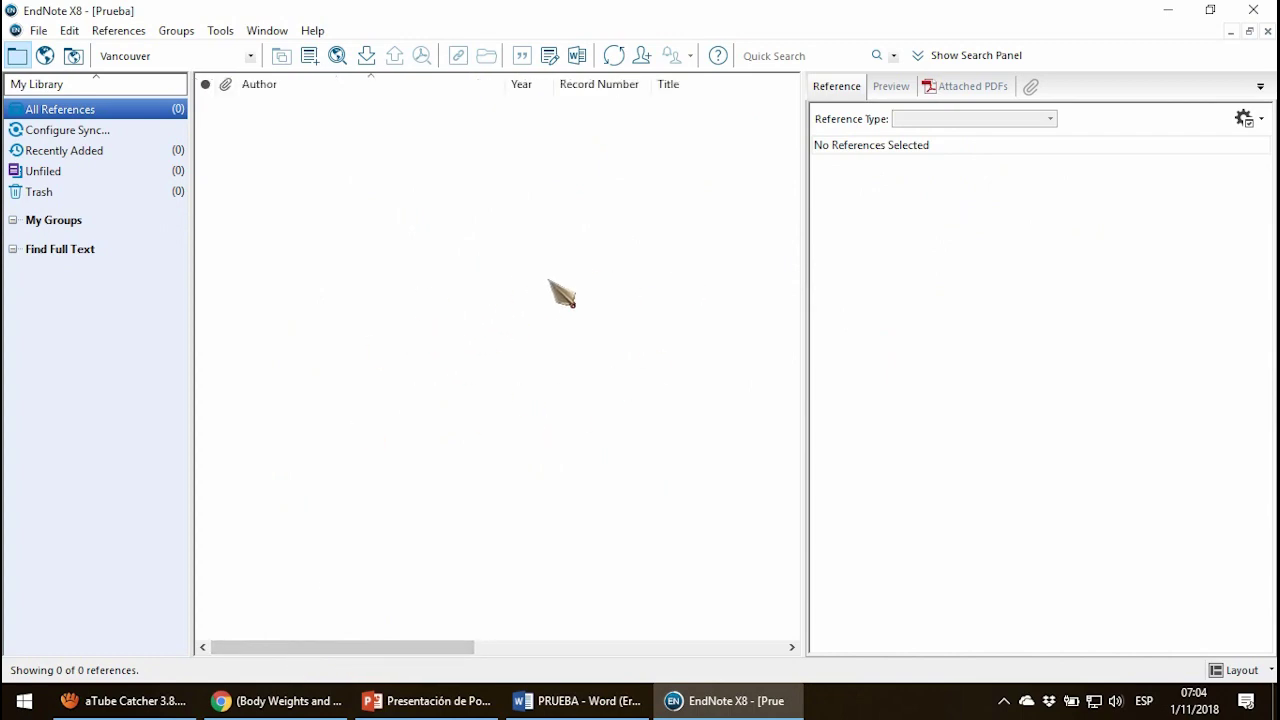
{"action": "left_click", "coordinate": [245, 700]}
{"action": "key", "text": "alt+Tab"}
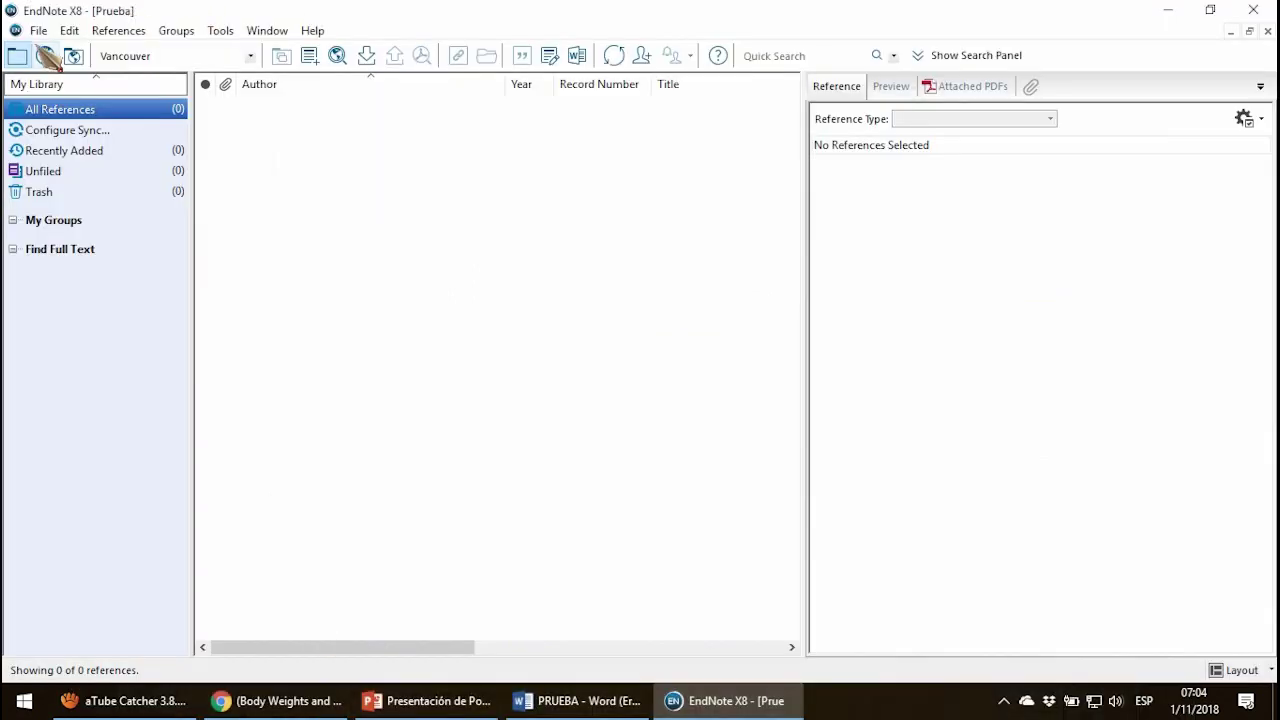
Import the Prueba file via File > Import with the PubMed (NLM) format.
{"action": "left_click", "coordinate": [38, 30]}
{"action": "mouse_move", "coordinate": [125, 308]}
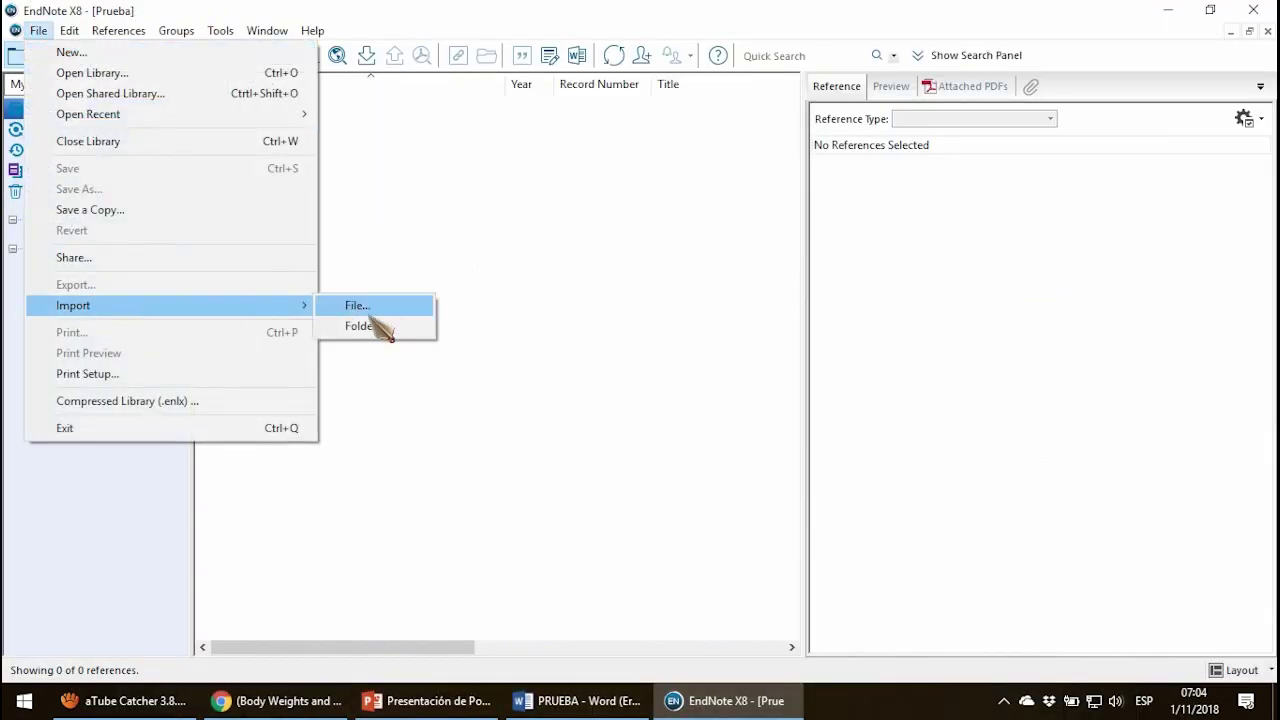
{"action": "left_click", "coordinate": [372, 305]}
{"action": "left_click", "coordinate": [733, 325]}
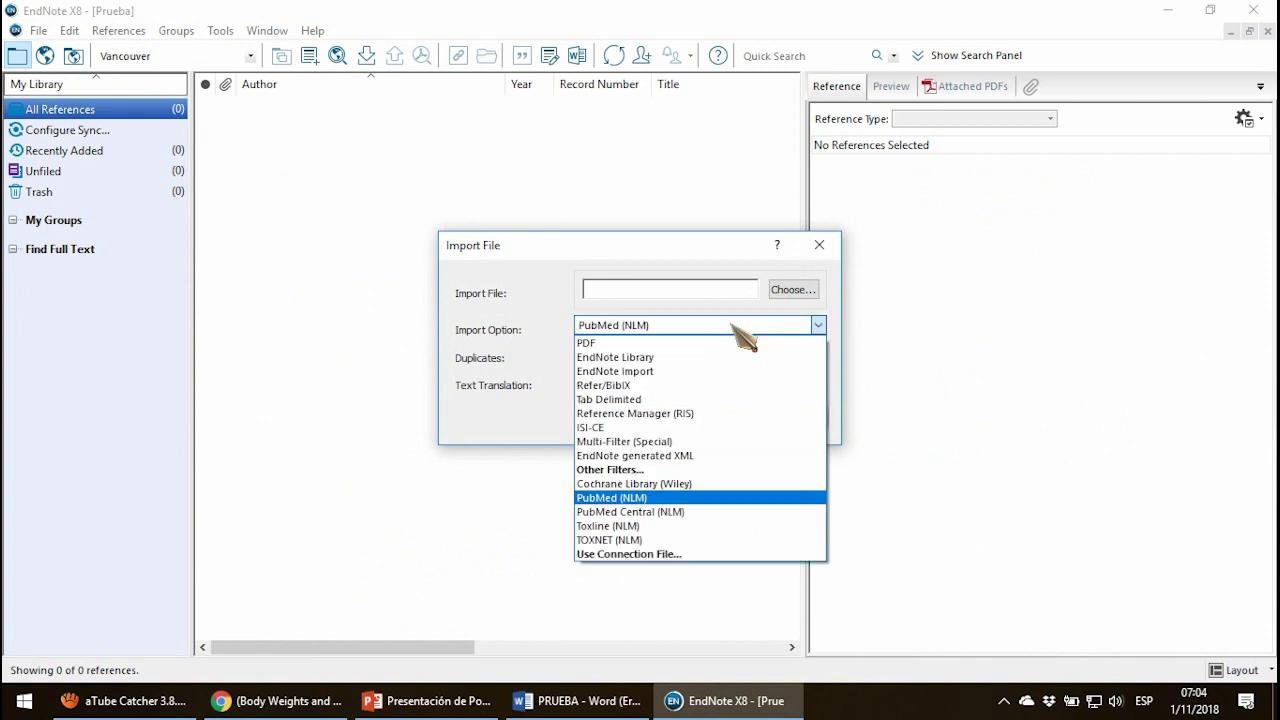
{"action": "left_click", "coordinate": [646, 496]}
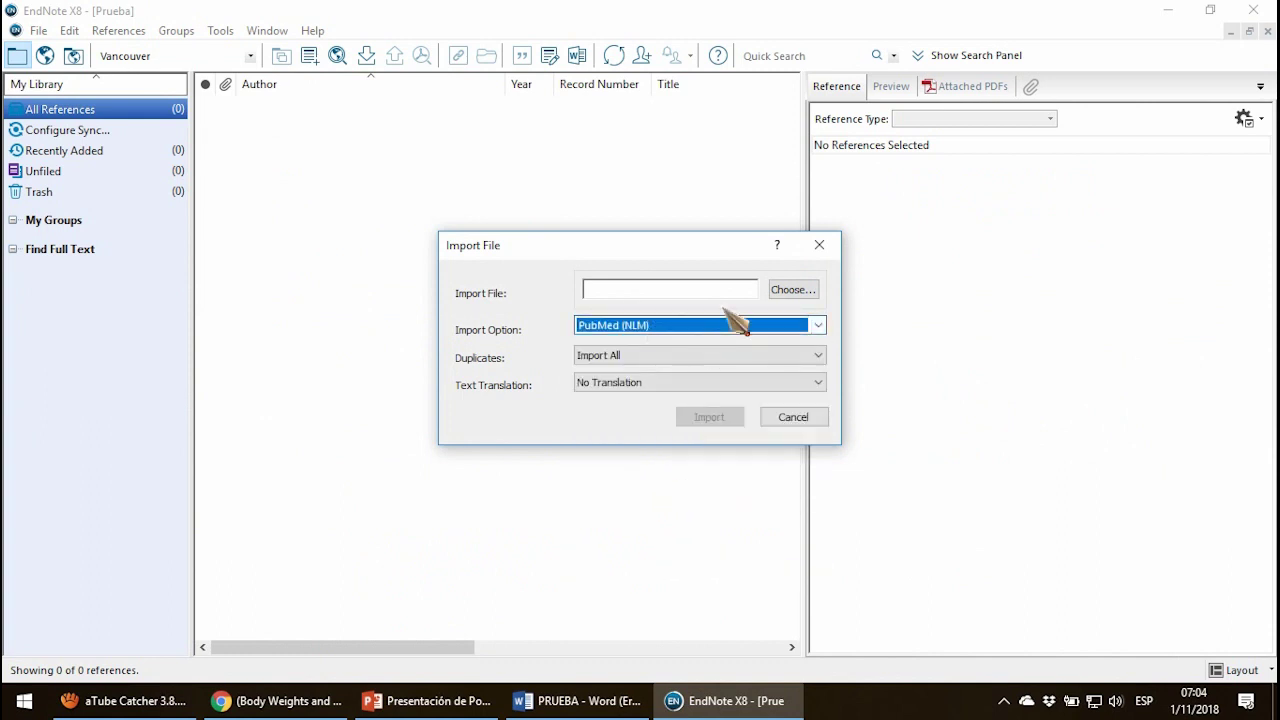
{"action": "left_click", "coordinate": [795, 292]}
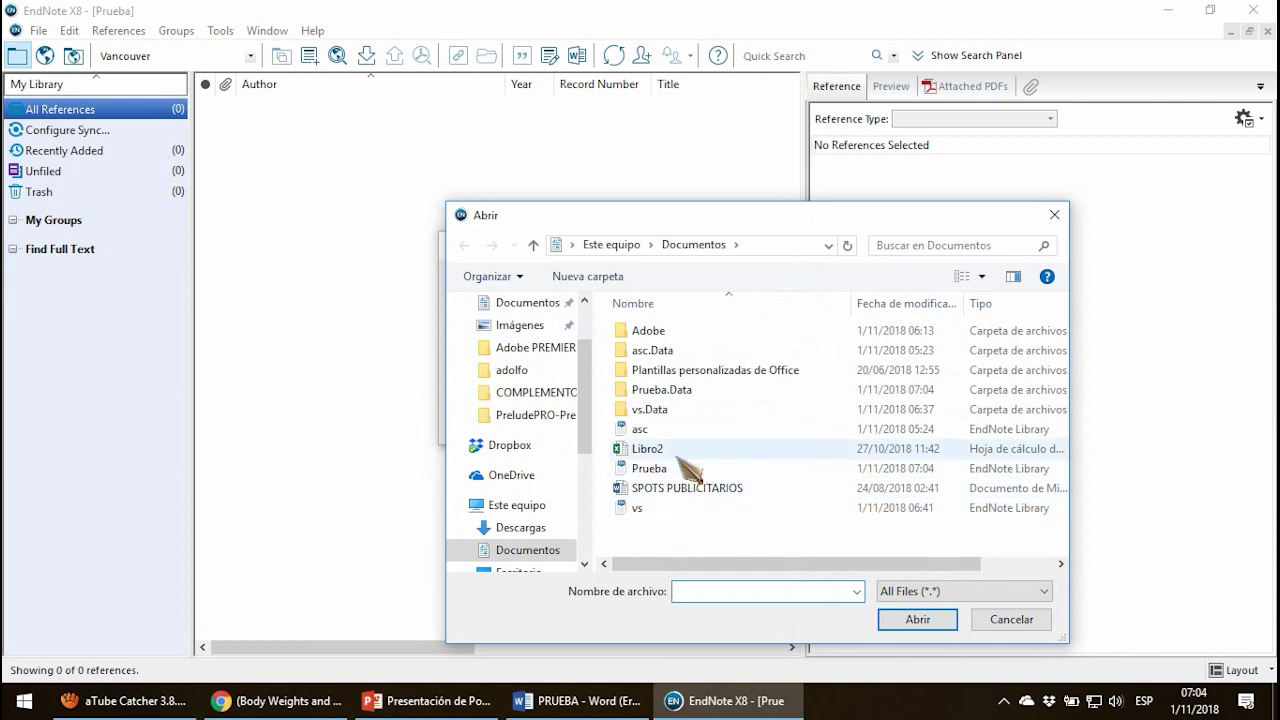
{"action": "left_click", "coordinate": [680, 470]}
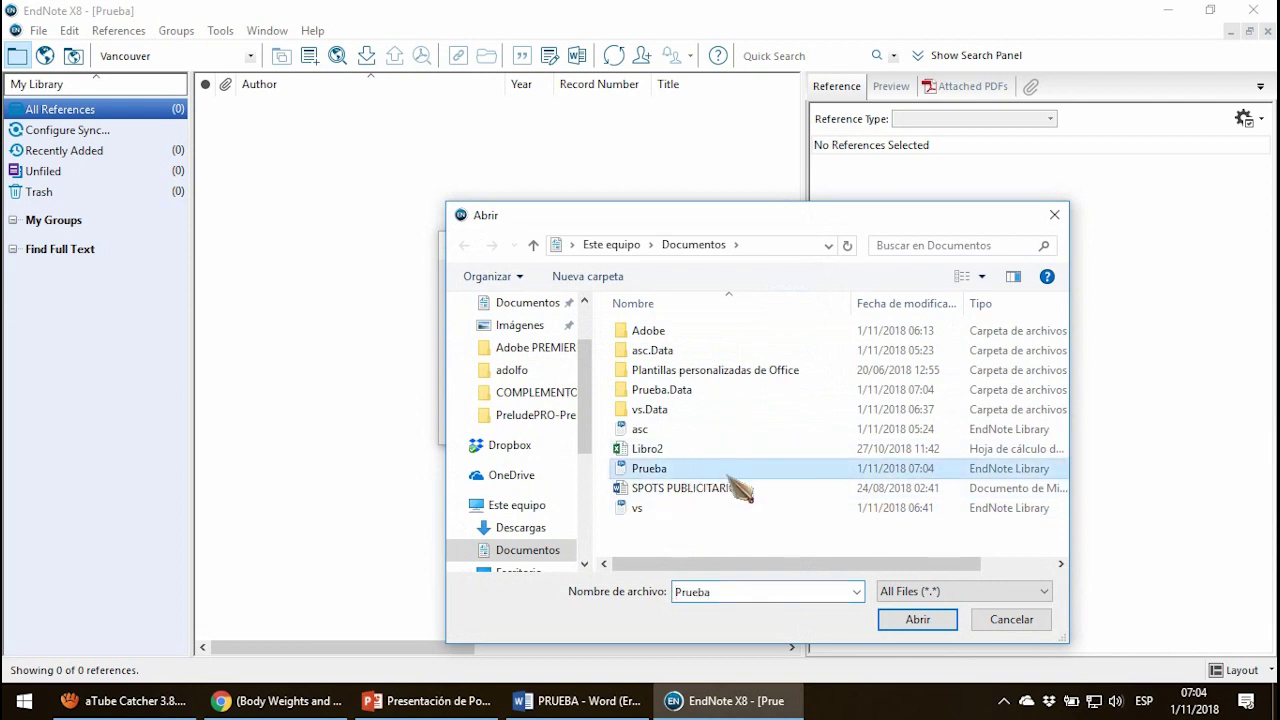
{"action": "double_click", "coordinate": [728, 472]}
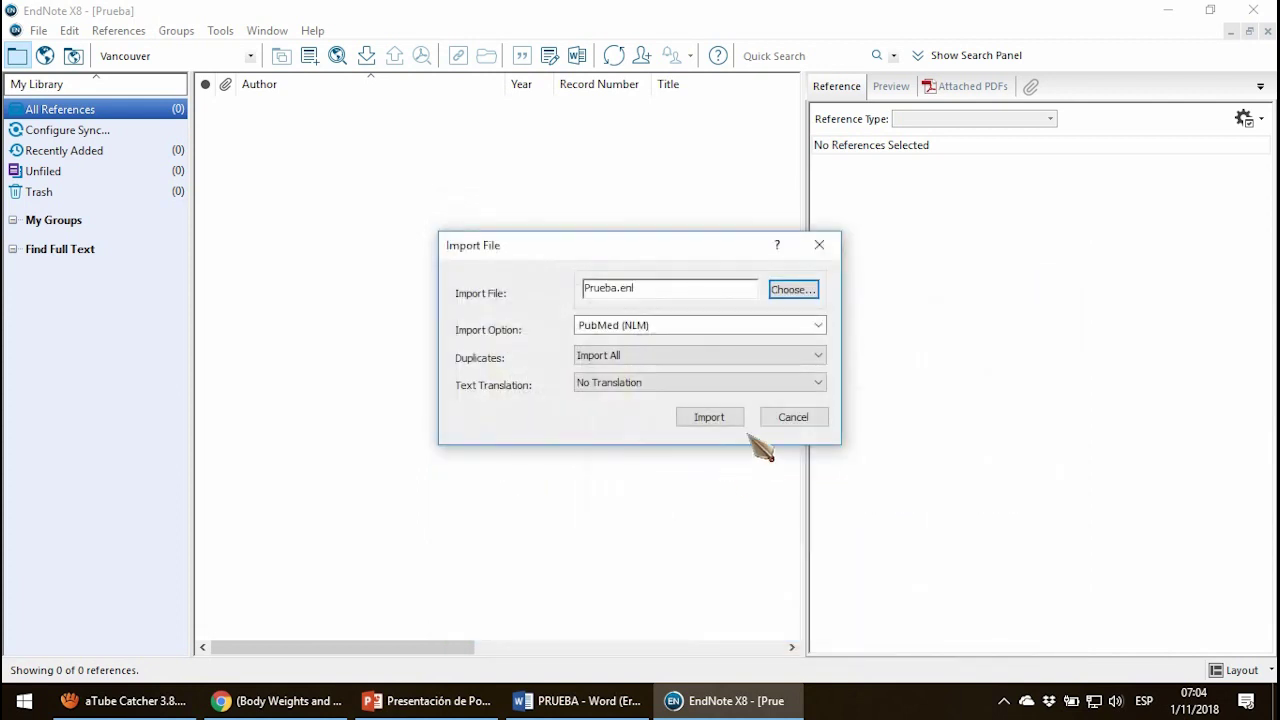
{"action": "left_click", "coordinate": [712, 420]}
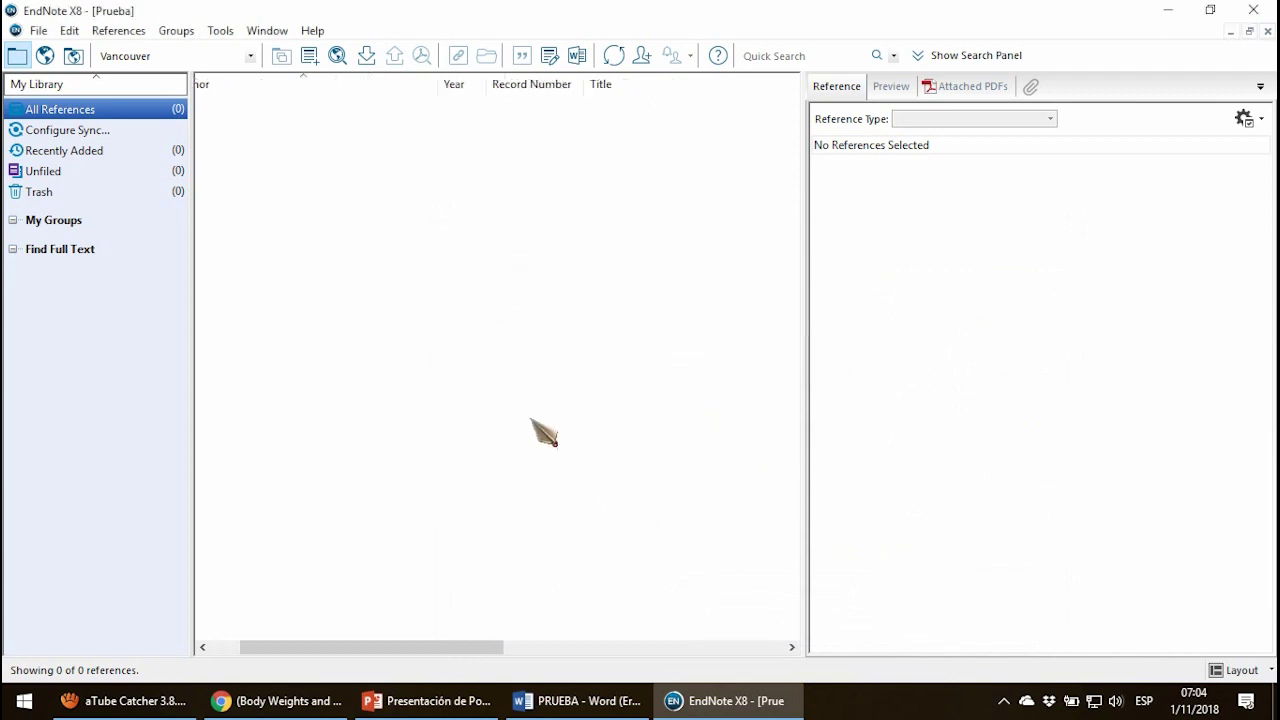
Import again, picking Prueba.txt from the desktop folder instead of Documentos.
{"action": "left_click", "coordinate": [38, 30]}
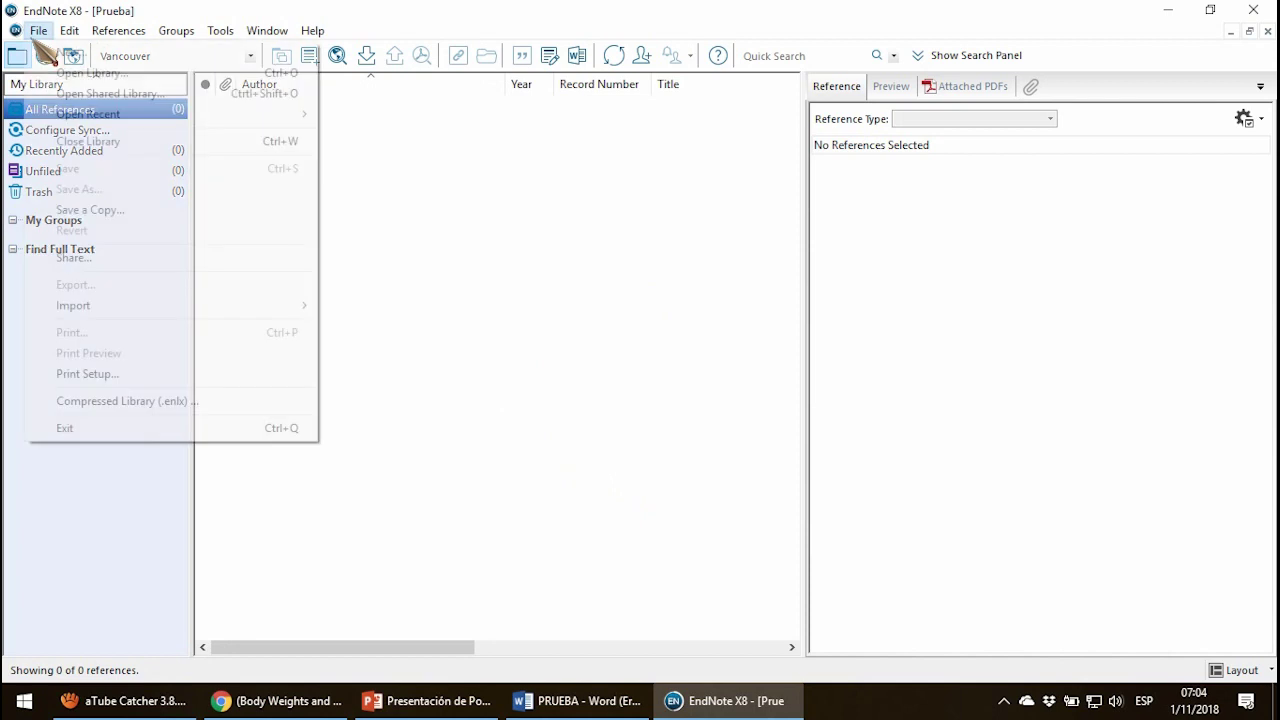
{"action": "mouse_move", "coordinate": [62, 303]}
{"action": "left_click", "coordinate": [385, 305]}
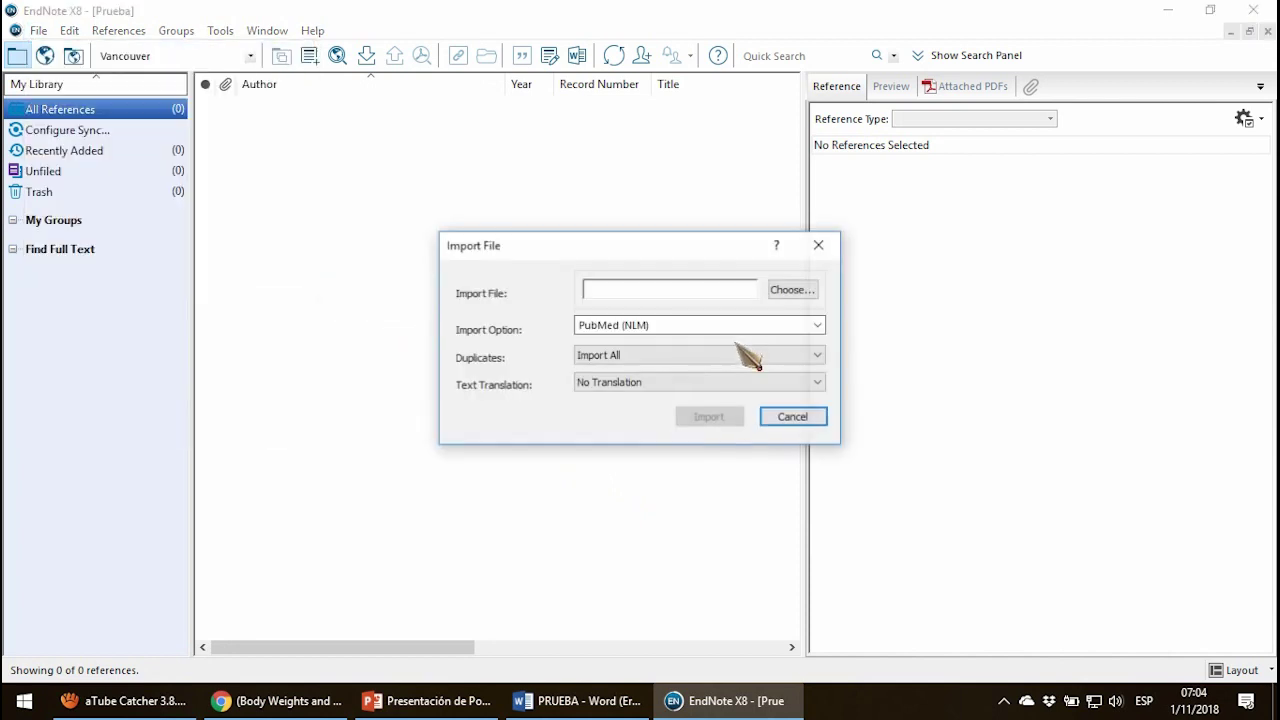
{"action": "left_click", "coordinate": [785, 292]}
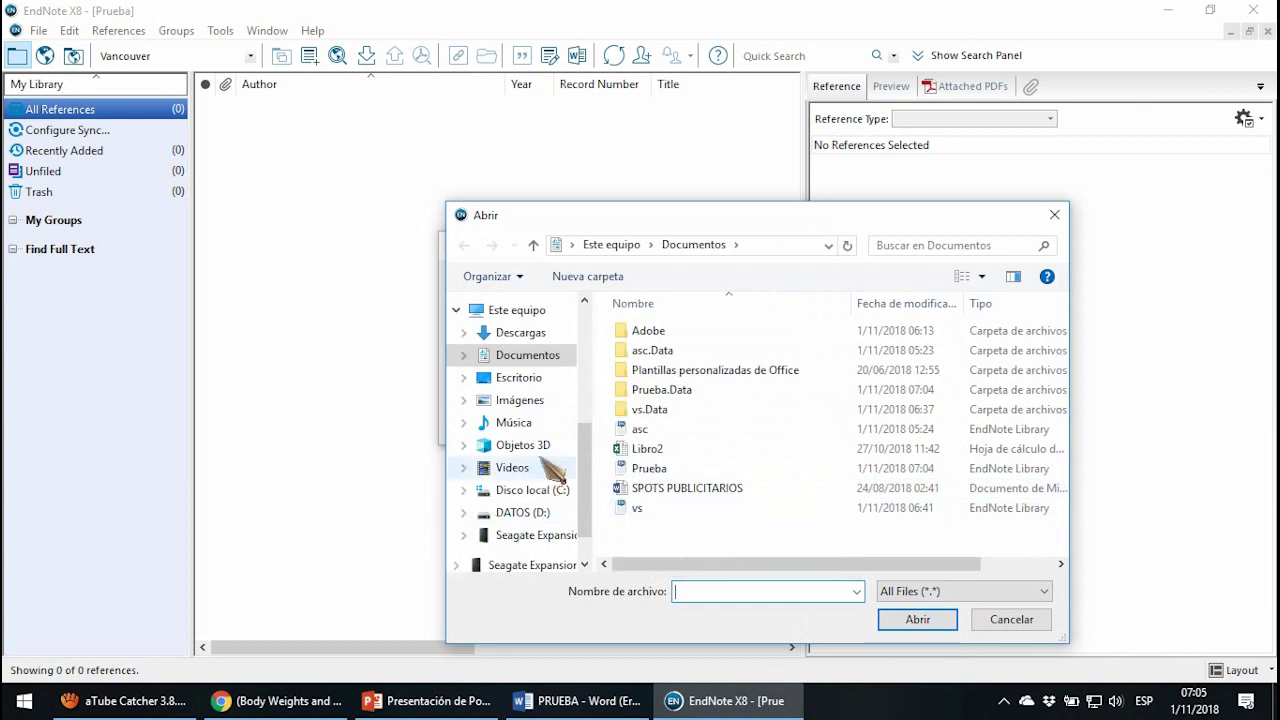
{"action": "scroll", "coordinate": [580, 432], "scroll_direction": "up", "scroll_amount": 4}
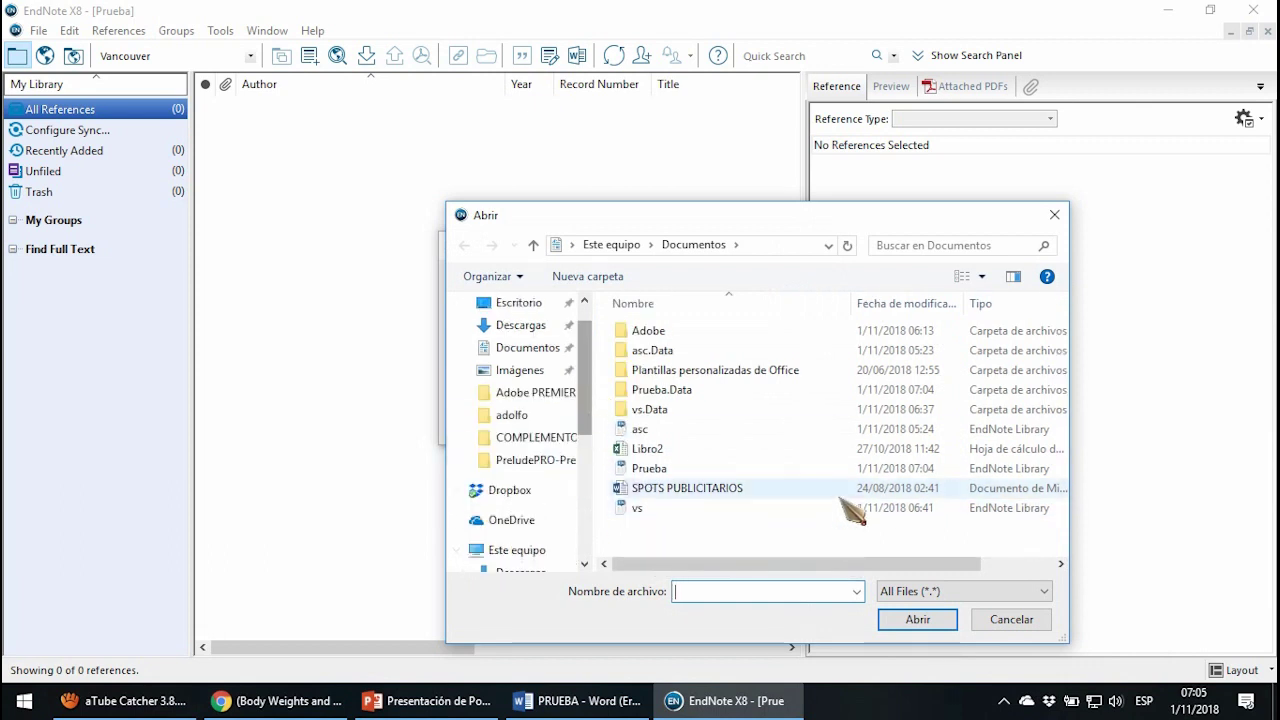
{"action": "double_click", "coordinate": [533, 245]}
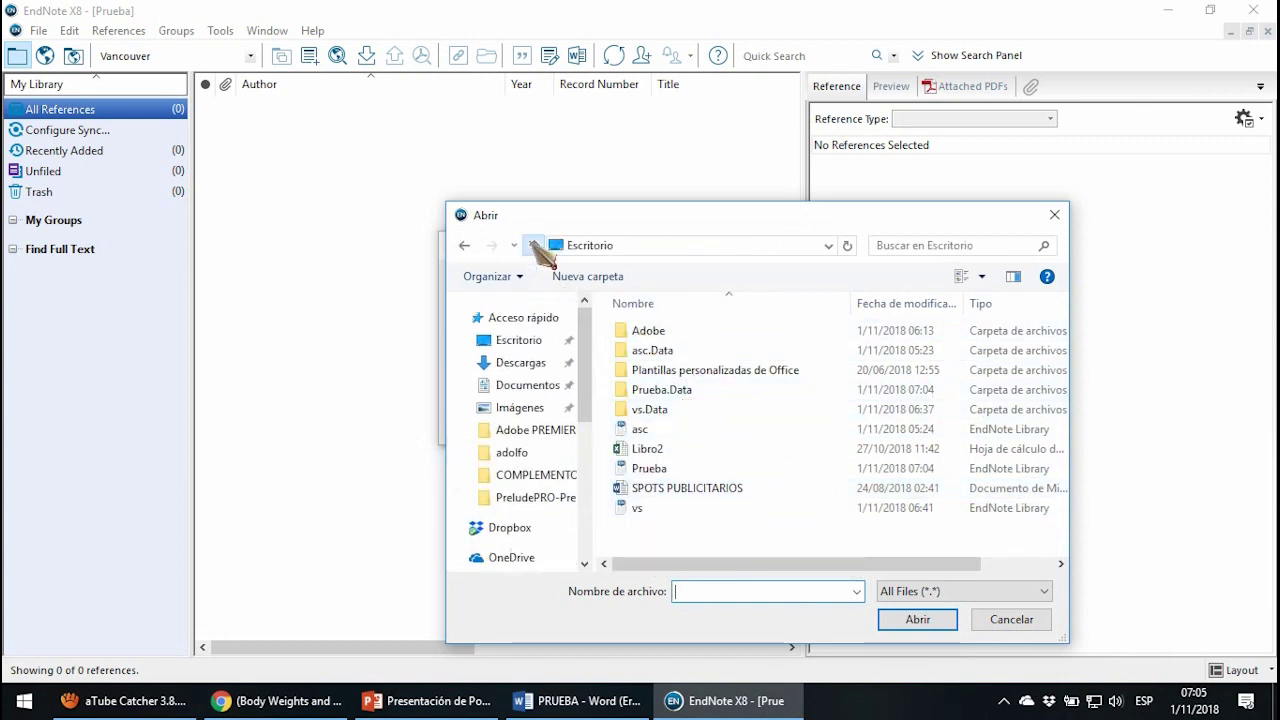
{"action": "scroll", "coordinate": [870, 490], "scroll_direction": "down", "scroll_amount": 5}
{"action": "scroll", "coordinate": [908, 468], "scroll_direction": "down", "scroll_amount": 3}
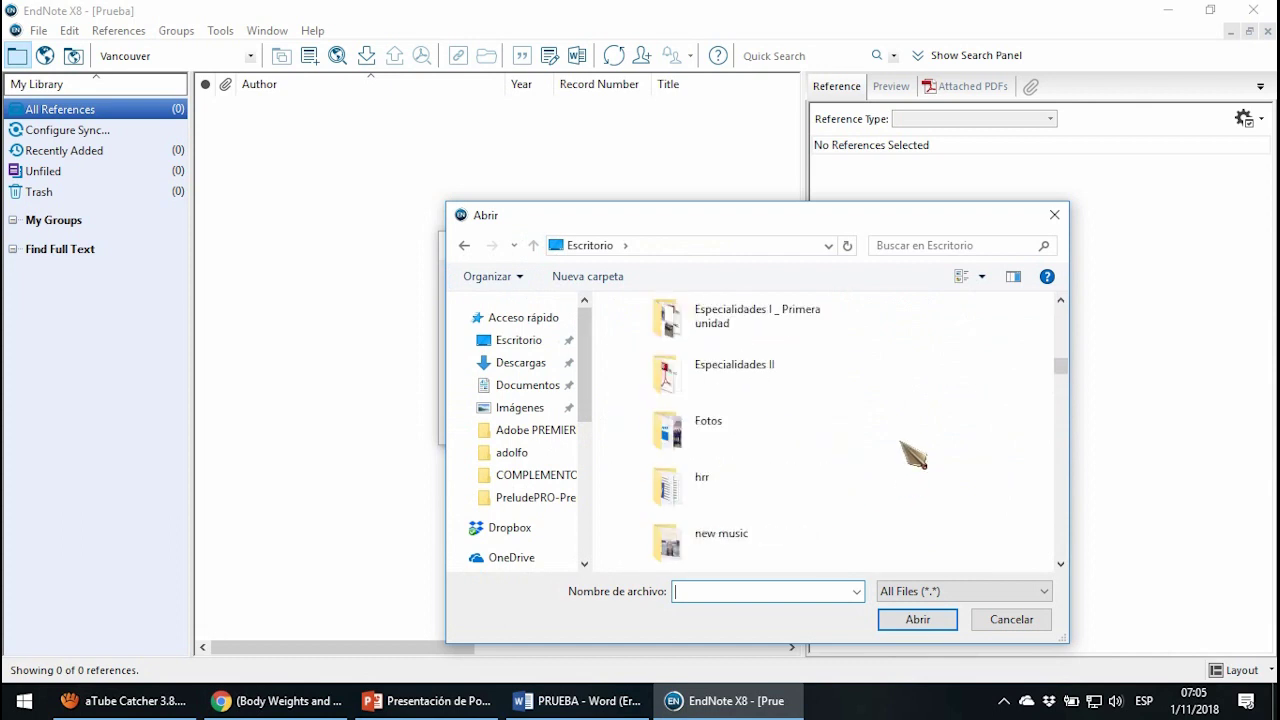
{"action": "scroll", "coordinate": [910, 445], "scroll_direction": "down", "scroll_amount": 3}
{"action": "left_click", "coordinate": [760, 368]}
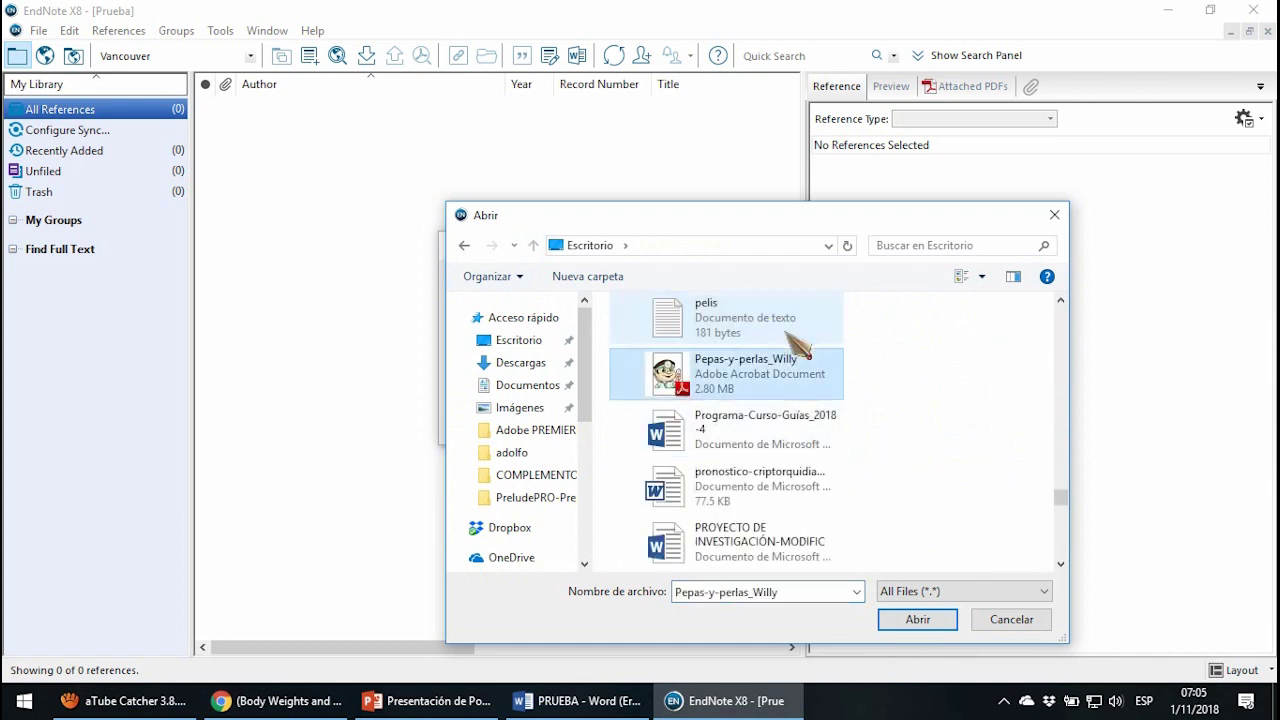
{"action": "key", "text": "Down"}
{"action": "key", "text": "Down"}
{"action": "key", "text": "Down"}
{"action": "scroll", "coordinate": [968, 404], "scroll_direction": "down", "scroll_amount": 3}
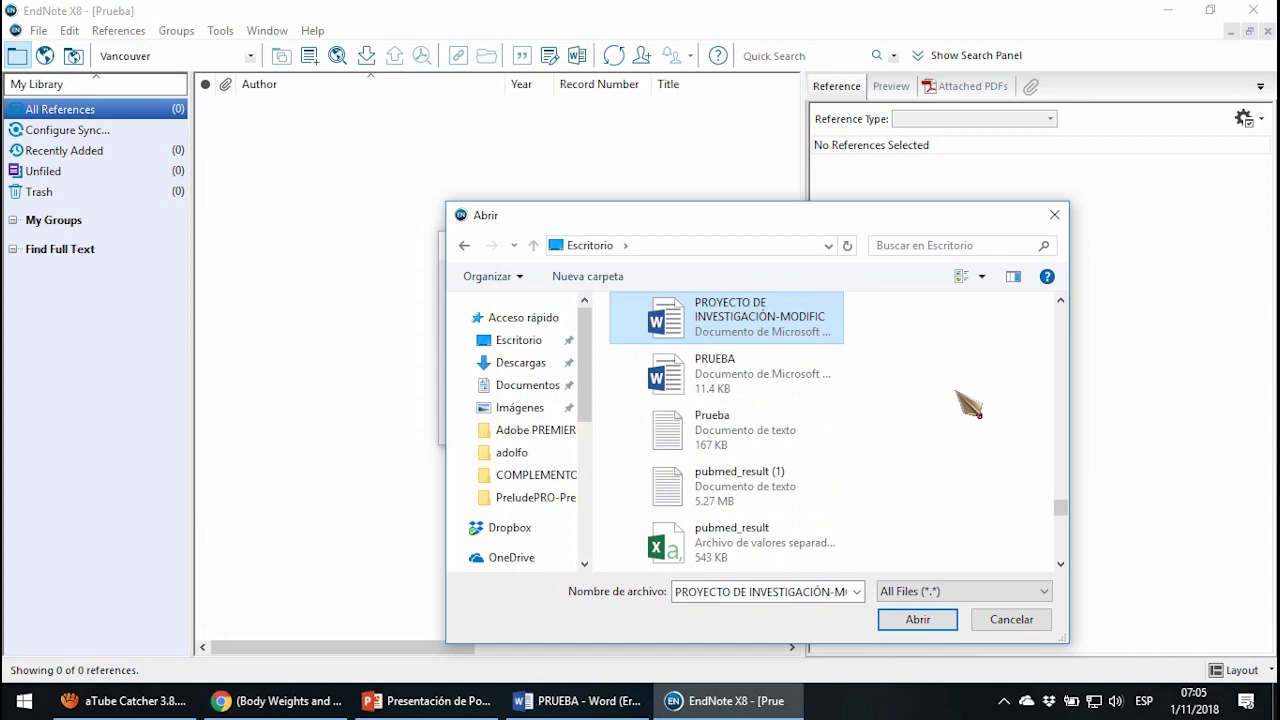
{"action": "double_click", "coordinate": [737, 432]}
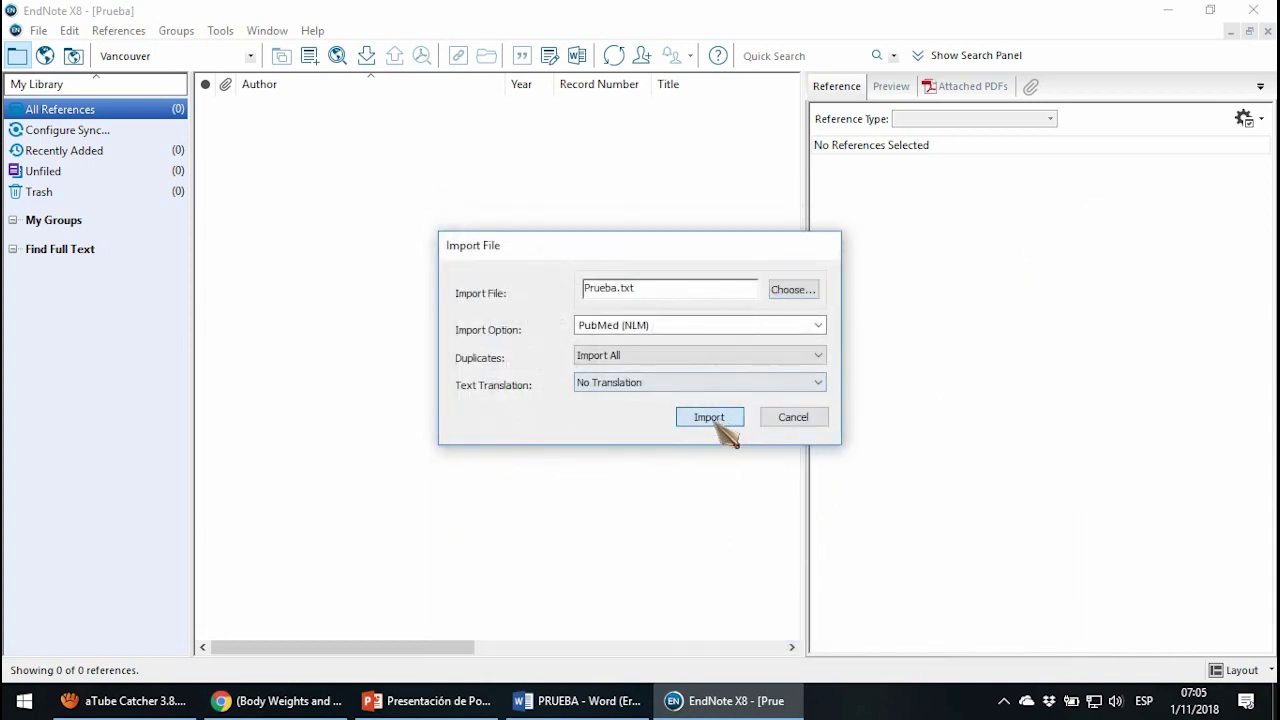
{"action": "left_click", "coordinate": [718, 426]}
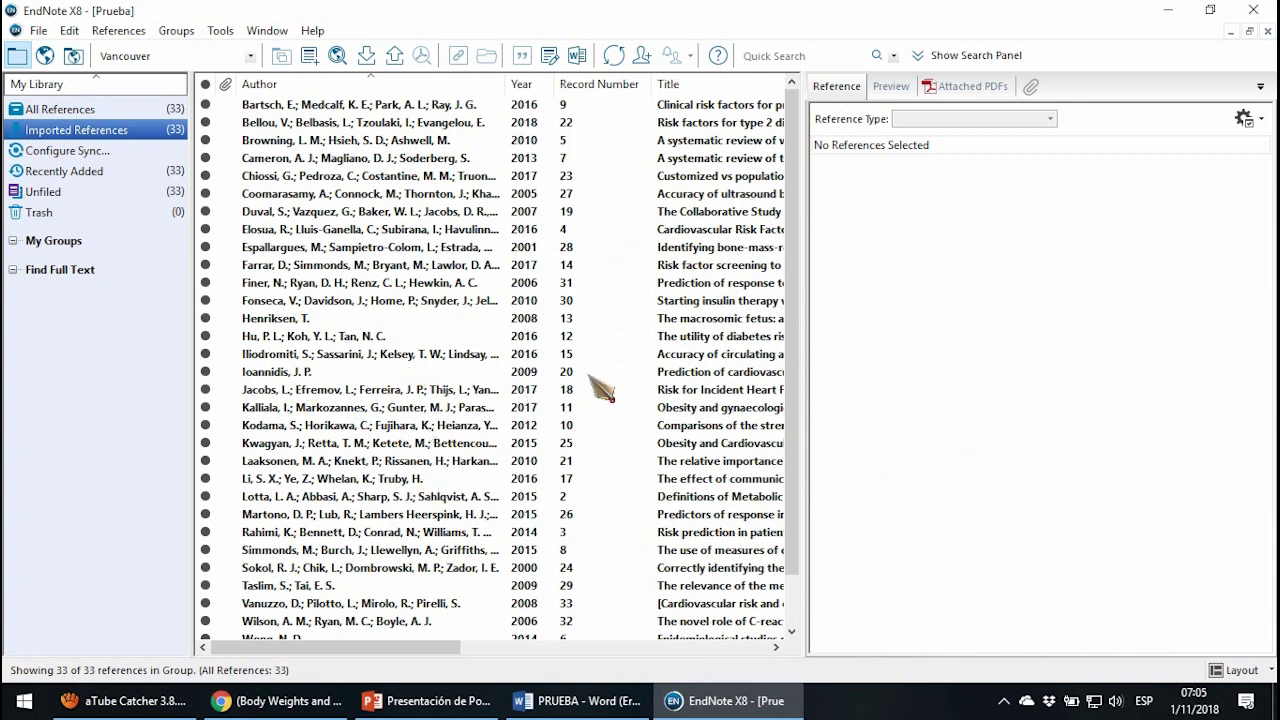
Scroll the 33 imported references, compare with PubMed, and show the Elosua 2016 record details.
{"action": "scroll", "coordinate": [398, 288], "scroll_direction": "down", "scroll_amount": 1}
{"action": "scroll", "coordinate": [420, 292], "scroll_direction": "up", "scroll_amount": 1}
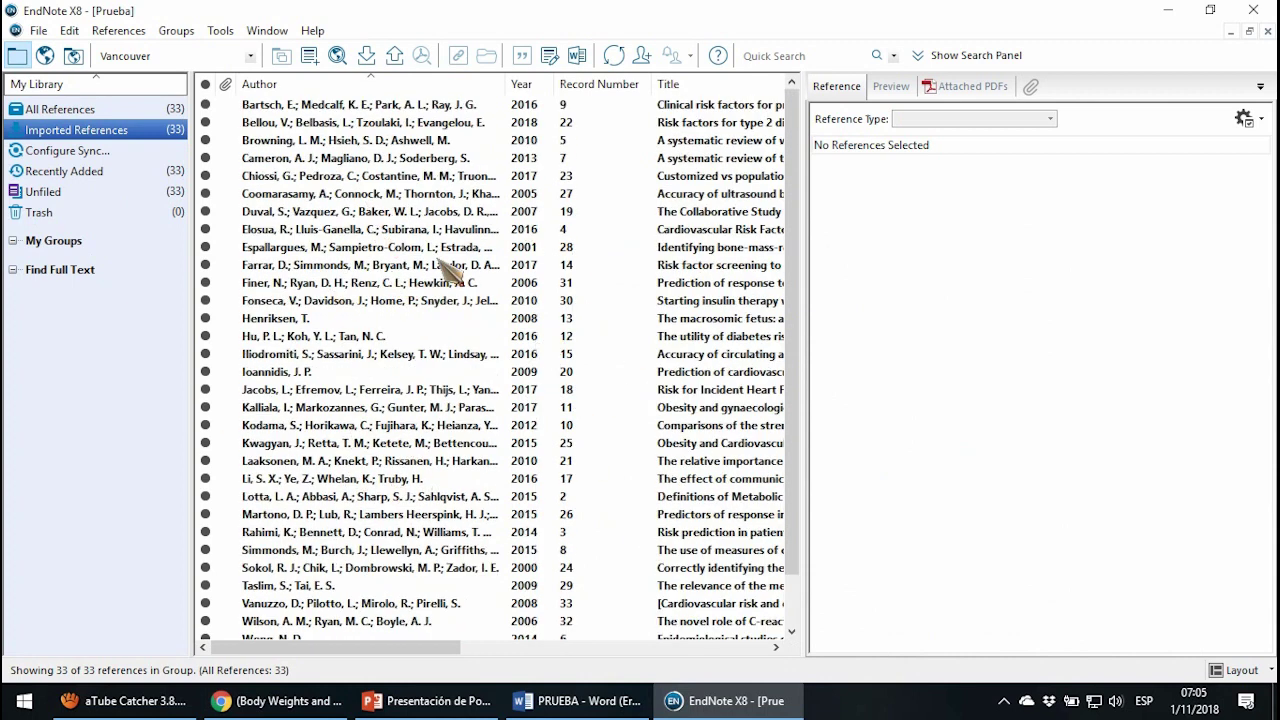
{"action": "scroll", "coordinate": [382, 405], "scroll_direction": "down", "scroll_amount": 1}
{"action": "scroll", "coordinate": [382, 405], "scroll_direction": "up", "scroll_amount": 1}
{"action": "scroll", "coordinate": [382, 405], "scroll_direction": "down", "scroll_amount": 1}
{"action": "scroll", "coordinate": [382, 405], "scroll_direction": "up", "scroll_amount": 1}
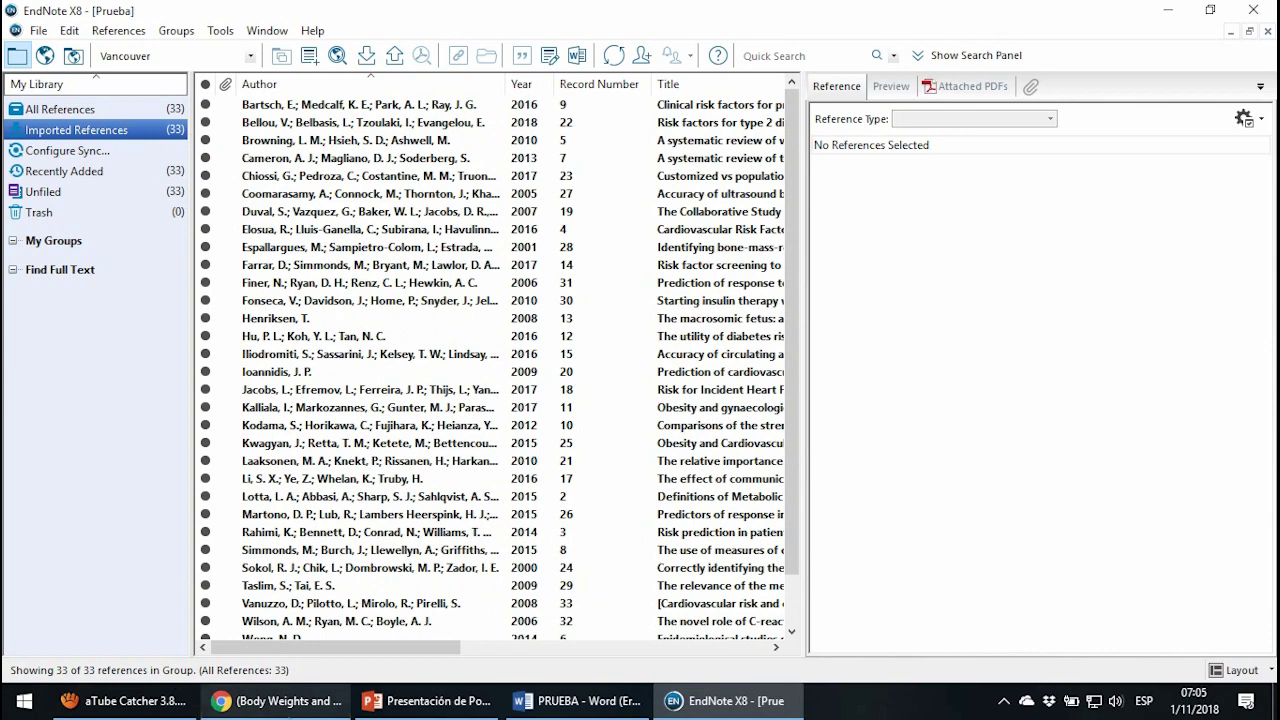
{"action": "left_click", "coordinate": [280, 701]}
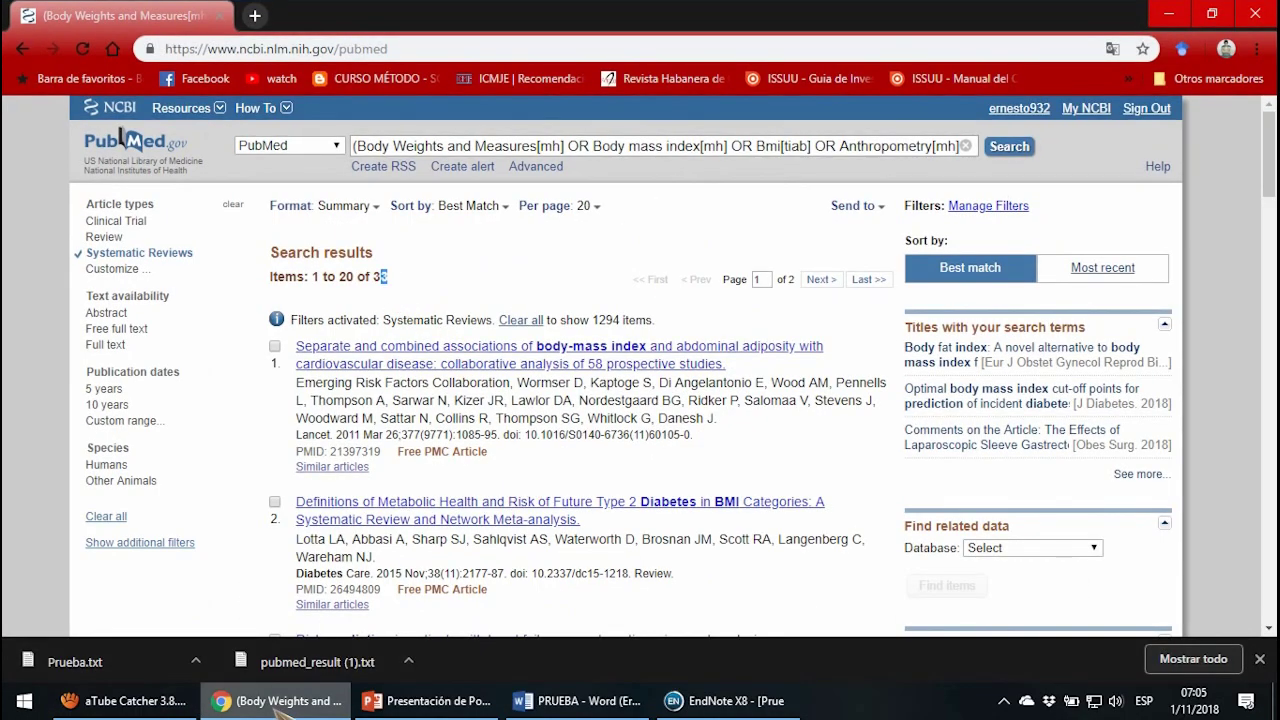
{"action": "left_click", "coordinate": [280, 701]}
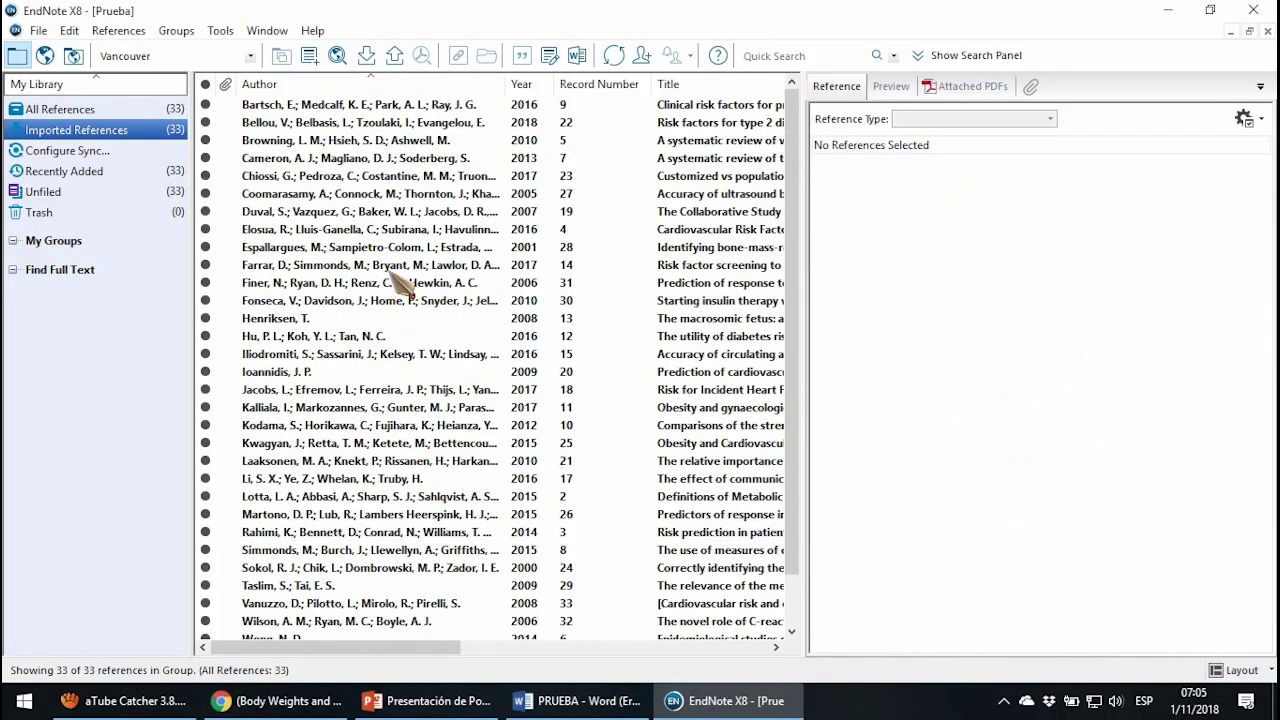
{"action": "left_click", "coordinate": [431, 232]}
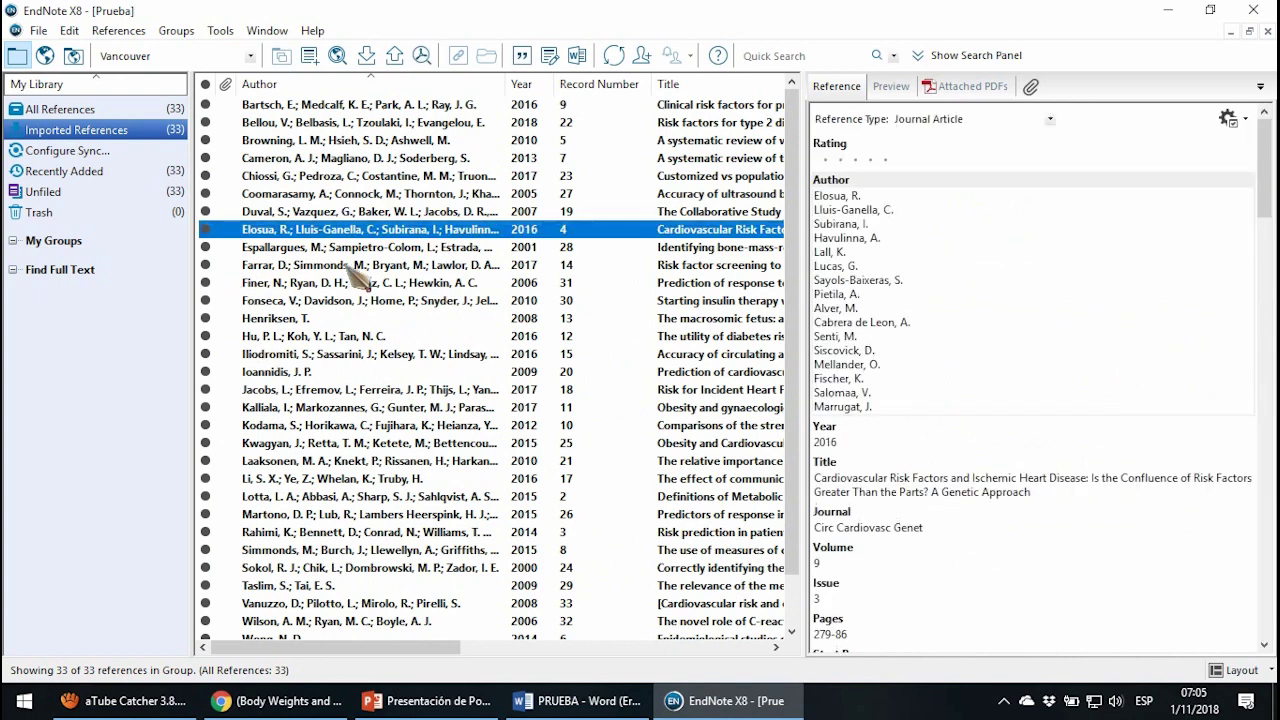
Create a custom group named Seleccionado under My Groups.
{"action": "right_click", "coordinate": [54, 244]}
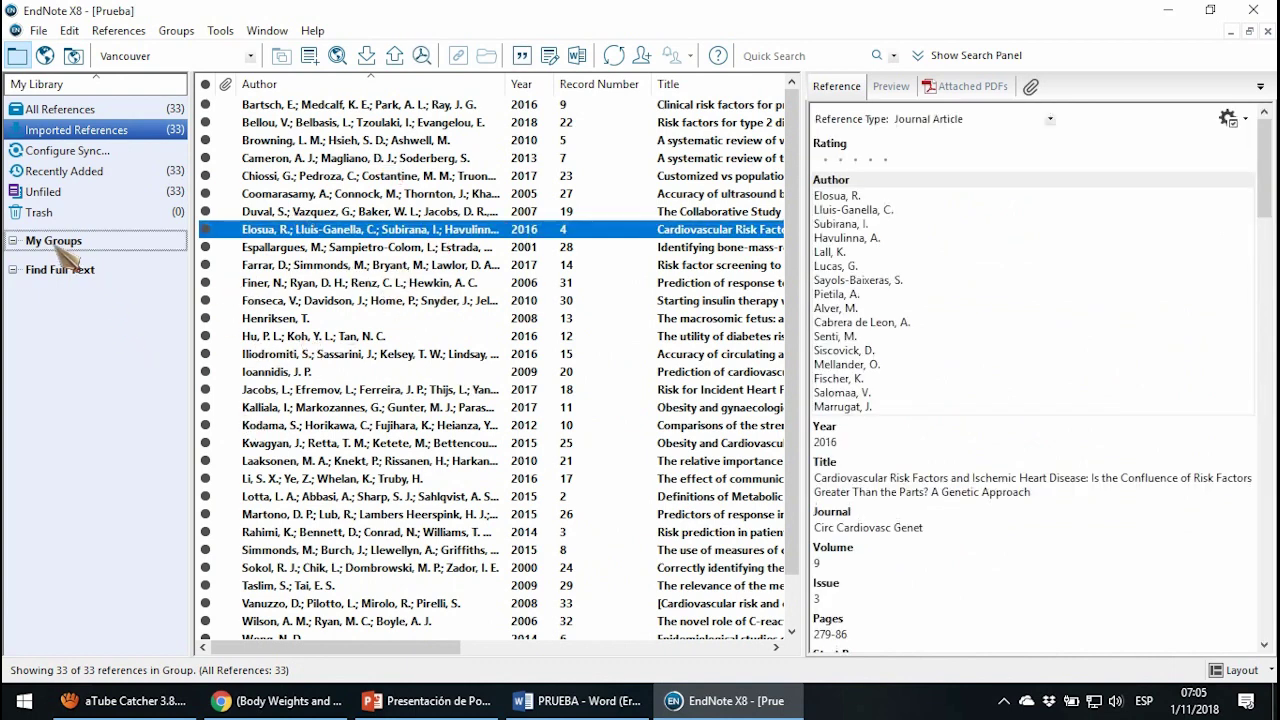
{"action": "left_click", "coordinate": [116, 257]}
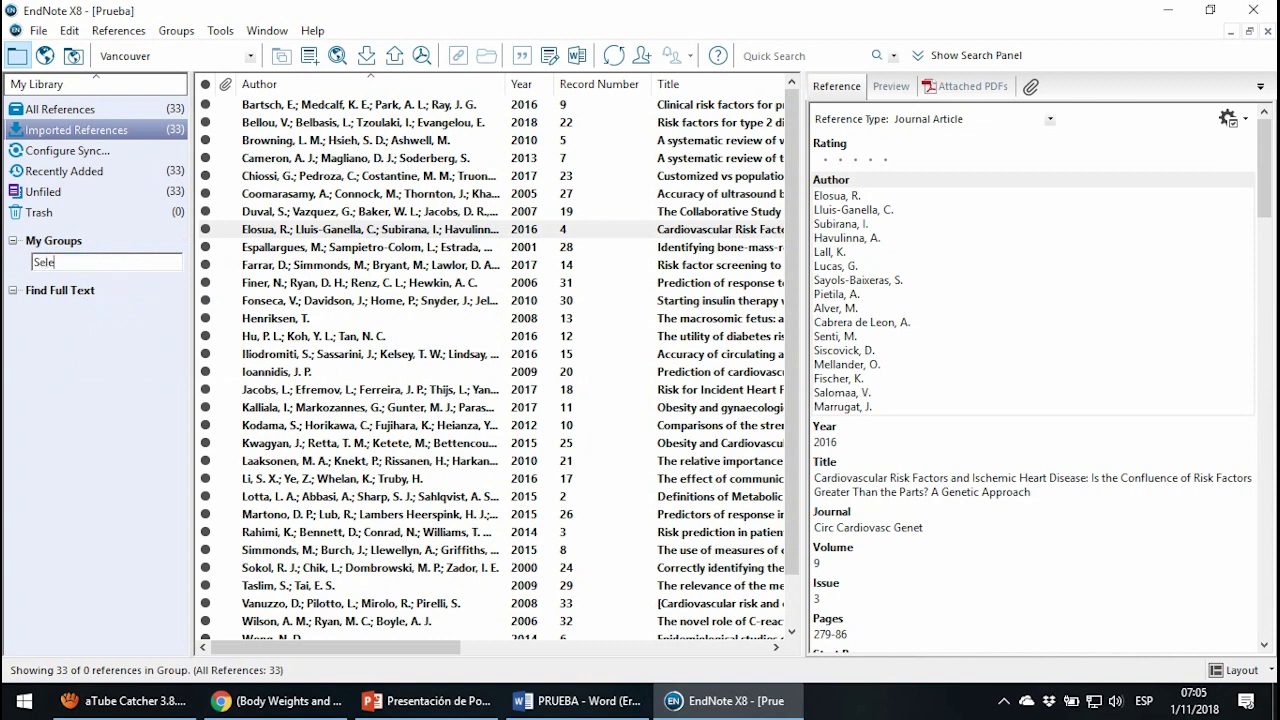
{"action": "type", "text": "Seleccionado"}
{"action": "key", "text": "Return"}
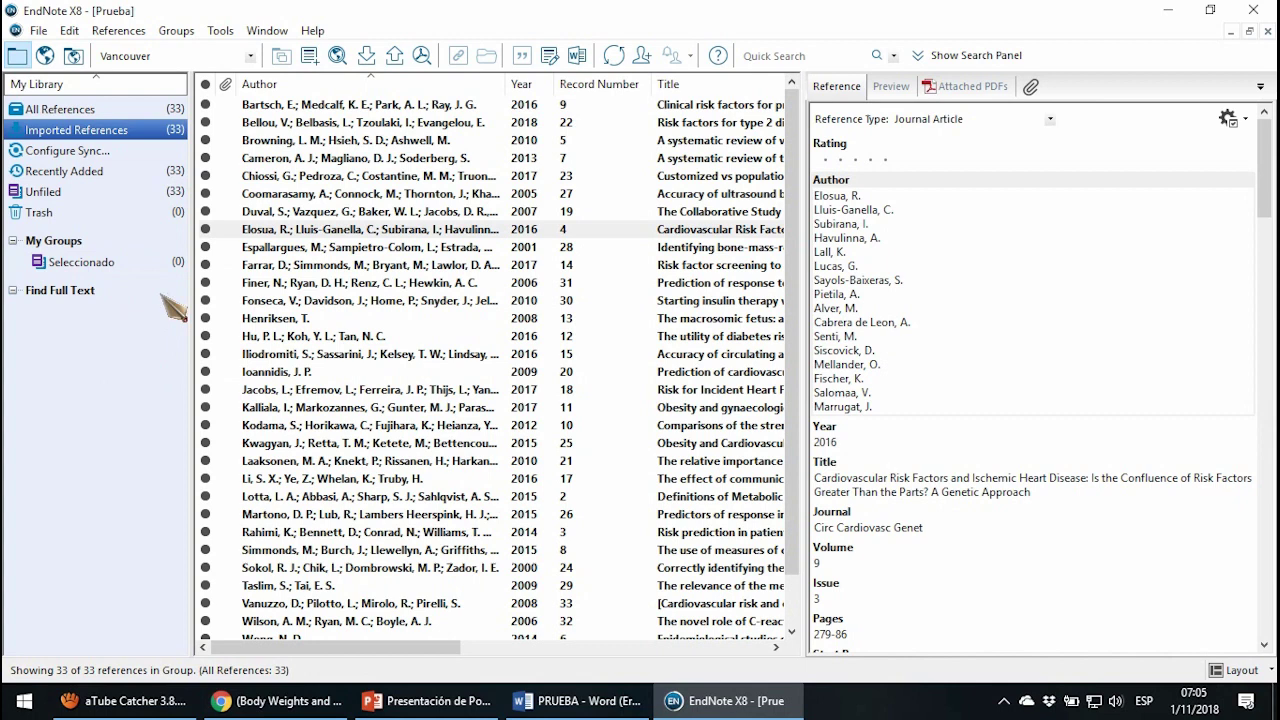
Create a second custom group named Excluidos.
{"action": "right_click", "coordinate": [132, 266]}
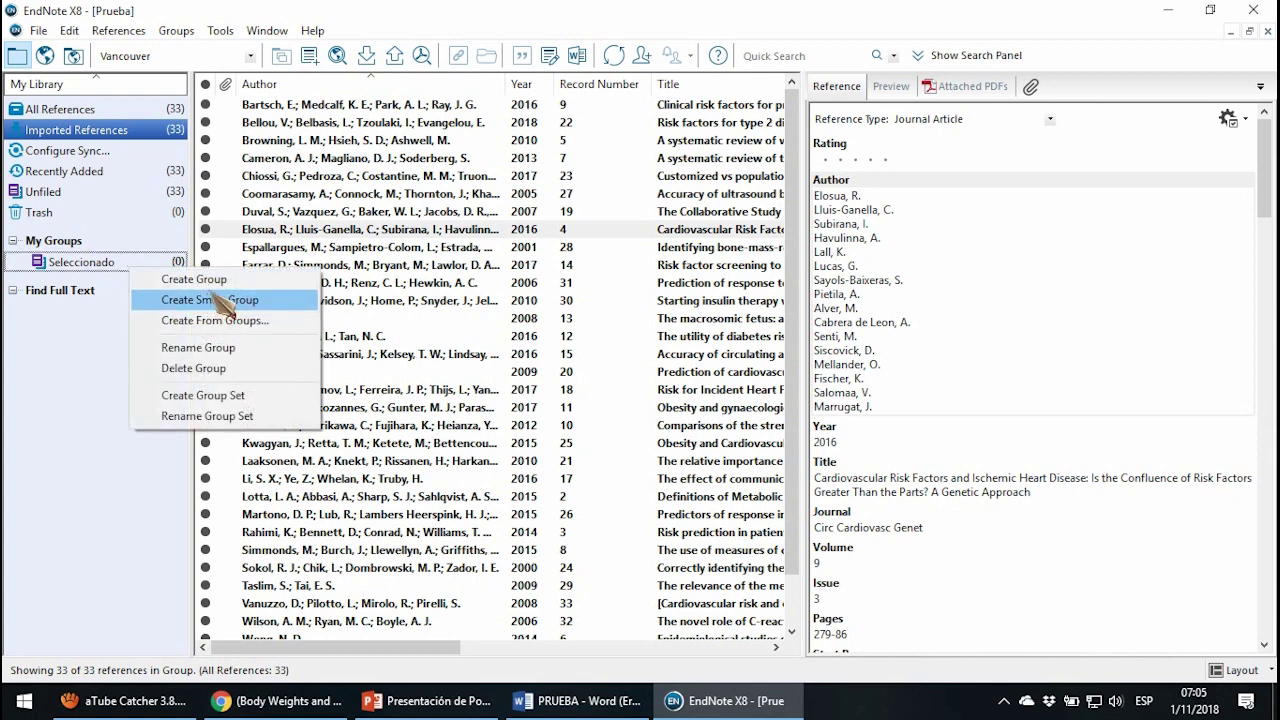
{"action": "left_click", "coordinate": [205, 280]}
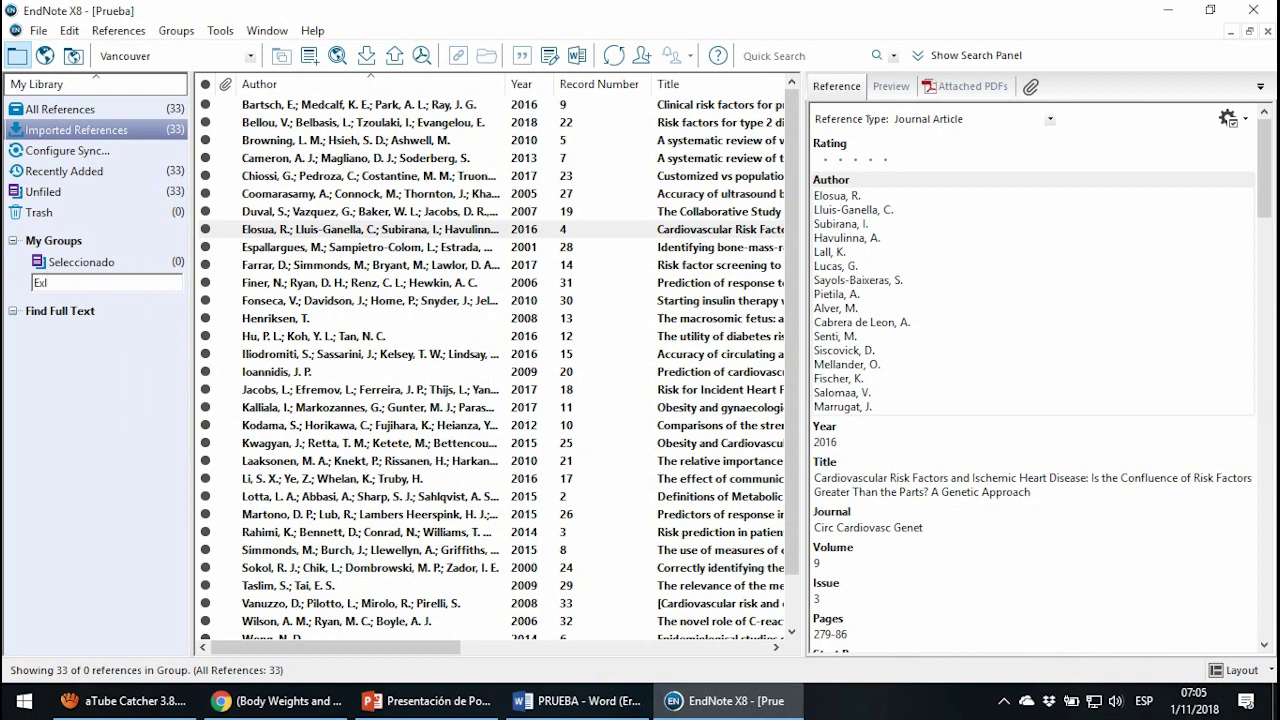
{"action": "type", "text": "Excluidos"}
{"action": "key", "text": "Return"}
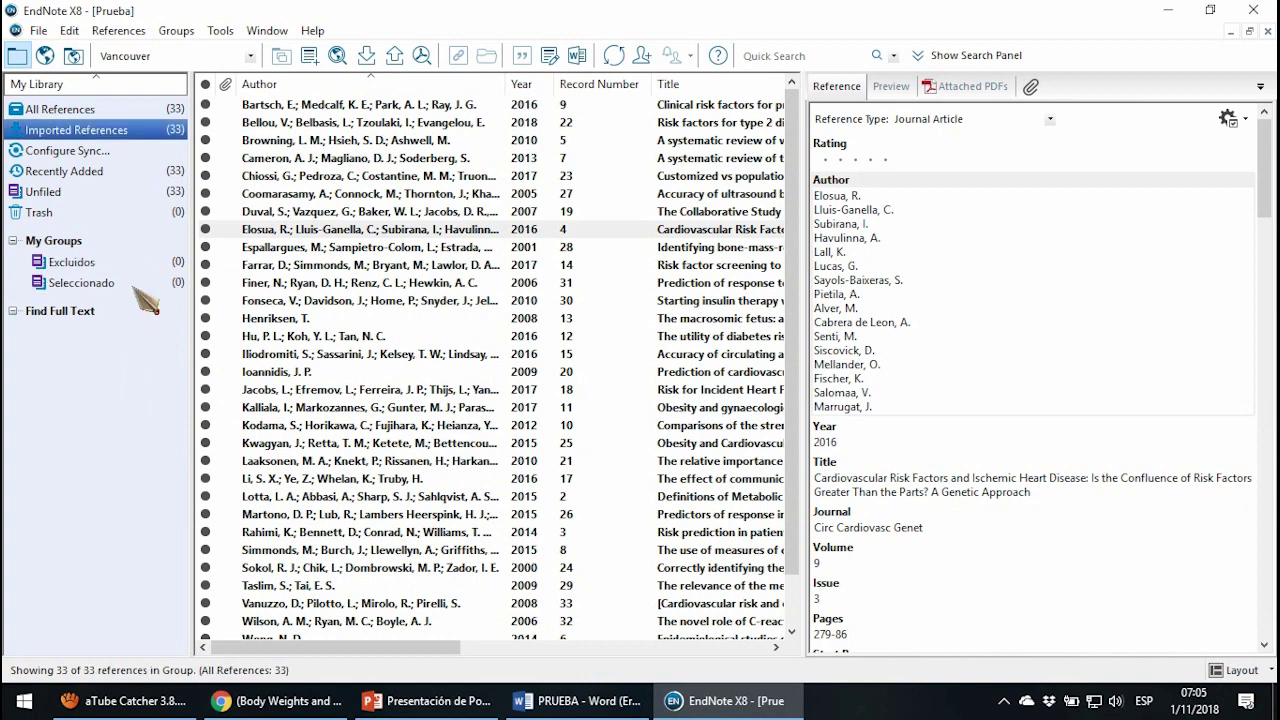
Review the Coomarasamy 2005 abstract's methods and results, then file it in Excluidos.
{"action": "left_click", "coordinate": [420, 195]}
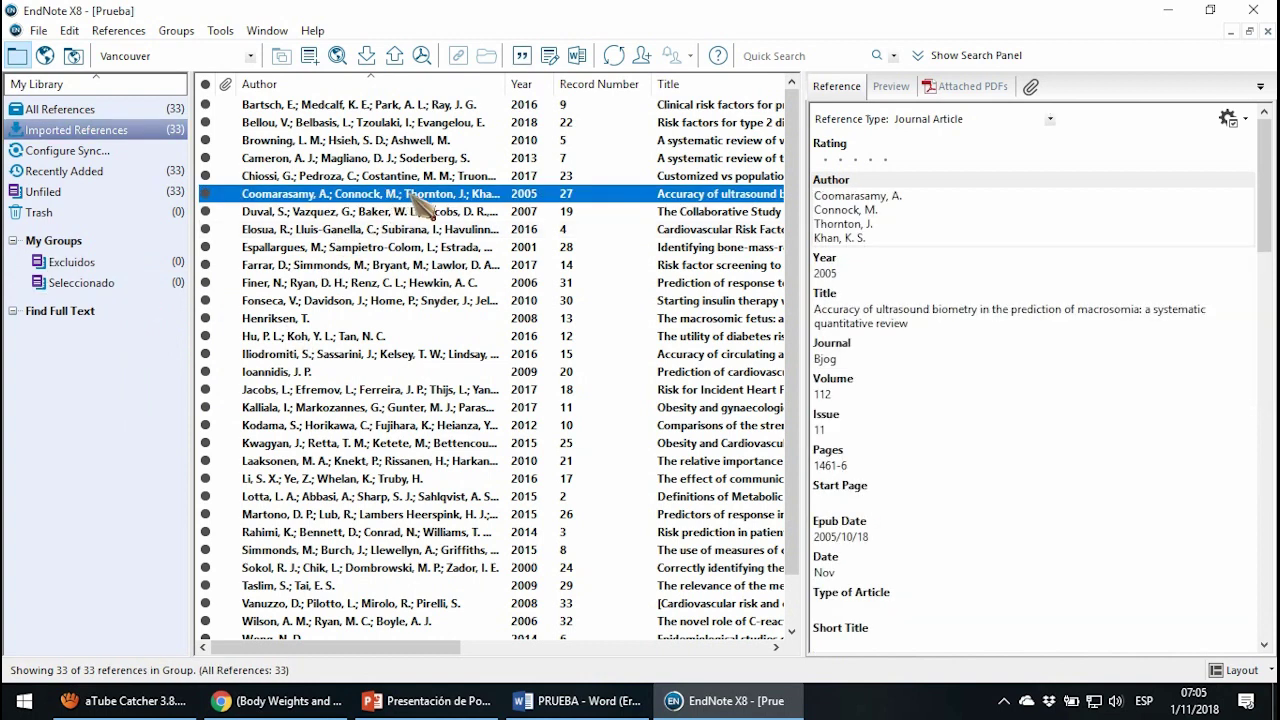
{"action": "scroll", "coordinate": [915, 347], "scroll_direction": "down", "scroll_amount": 12}
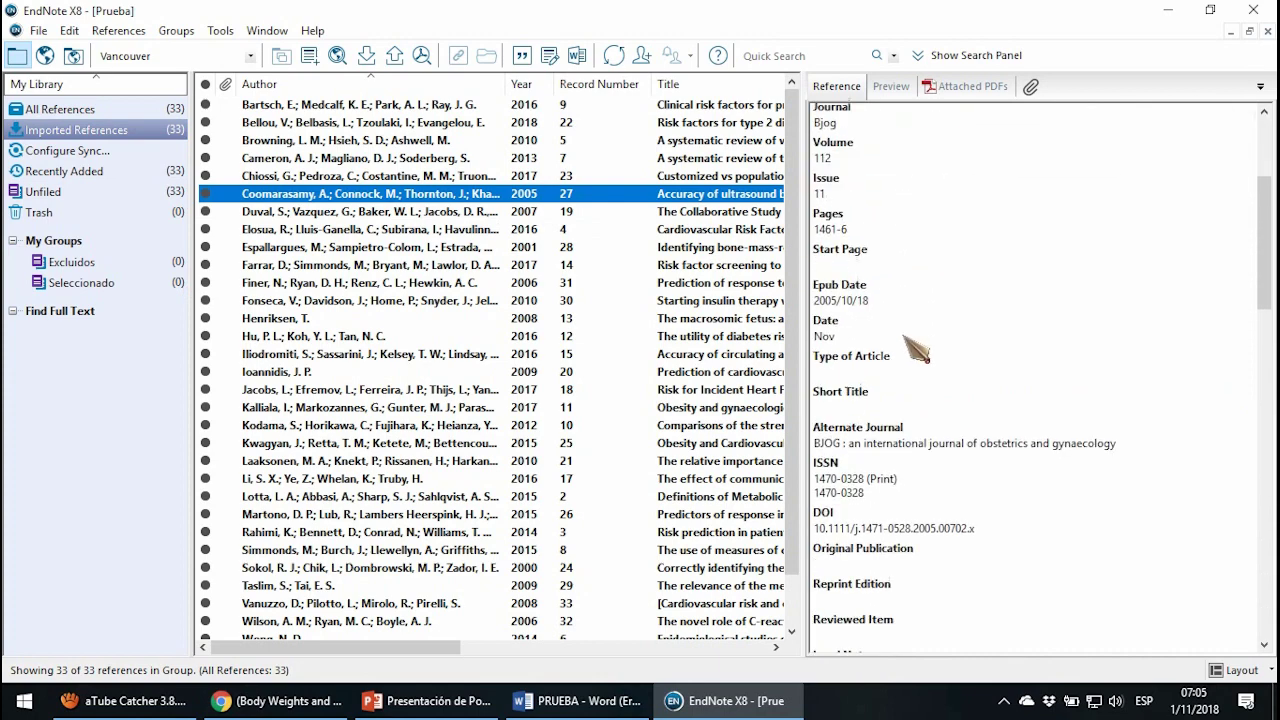
{"action": "scroll", "coordinate": [903, 335], "scroll_direction": "down", "scroll_amount": 5}
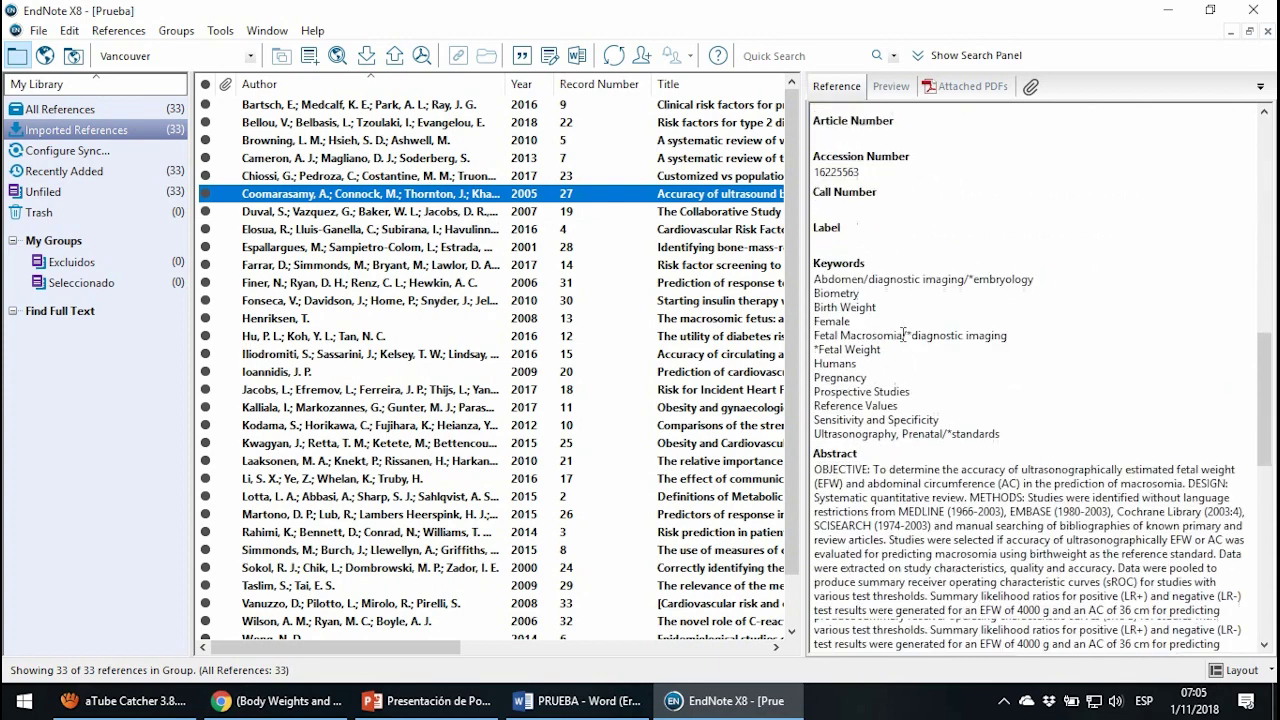
{"action": "left_click_drag", "start_coordinate": [839, 226], "coordinate": [957, 472]}
{"action": "scroll", "coordinate": [884, 391], "scroll_direction": "down", "scroll_amount": 2}
{"action": "scroll", "coordinate": [957, 465], "scroll_direction": "down", "scroll_amount": 2}
{"action": "left_click", "coordinate": [1040, 445]}
{"action": "left_click_drag", "start_coordinate": [971, 337], "coordinate": [1022, 436]}
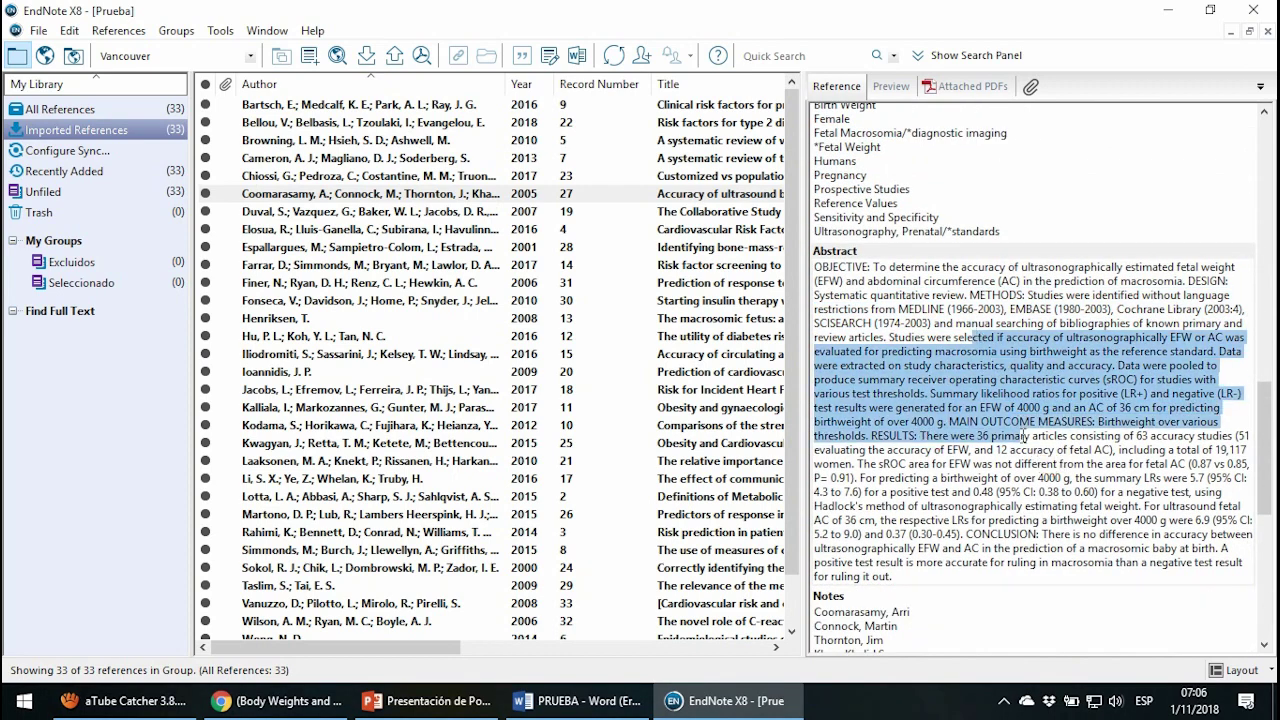
{"action": "left_click_drag", "start_coordinate": [1105, 478], "coordinate": [1017, 436]}
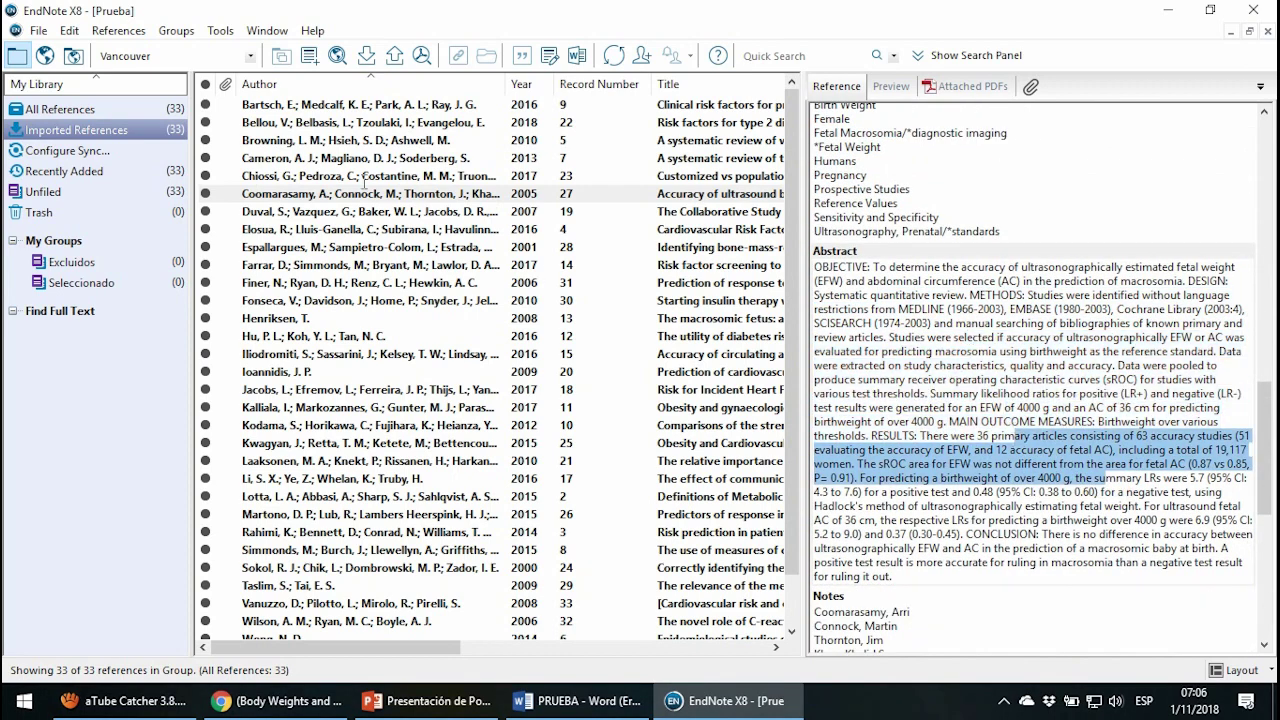
{"action": "left_click_drag", "start_coordinate": [300, 193], "coordinate": [113, 266]}
File the Farrar reference in Seleccionado, viewing the Duval 2007 and Hu 2016 records.
{"action": "left_click", "coordinate": [382, 212]}
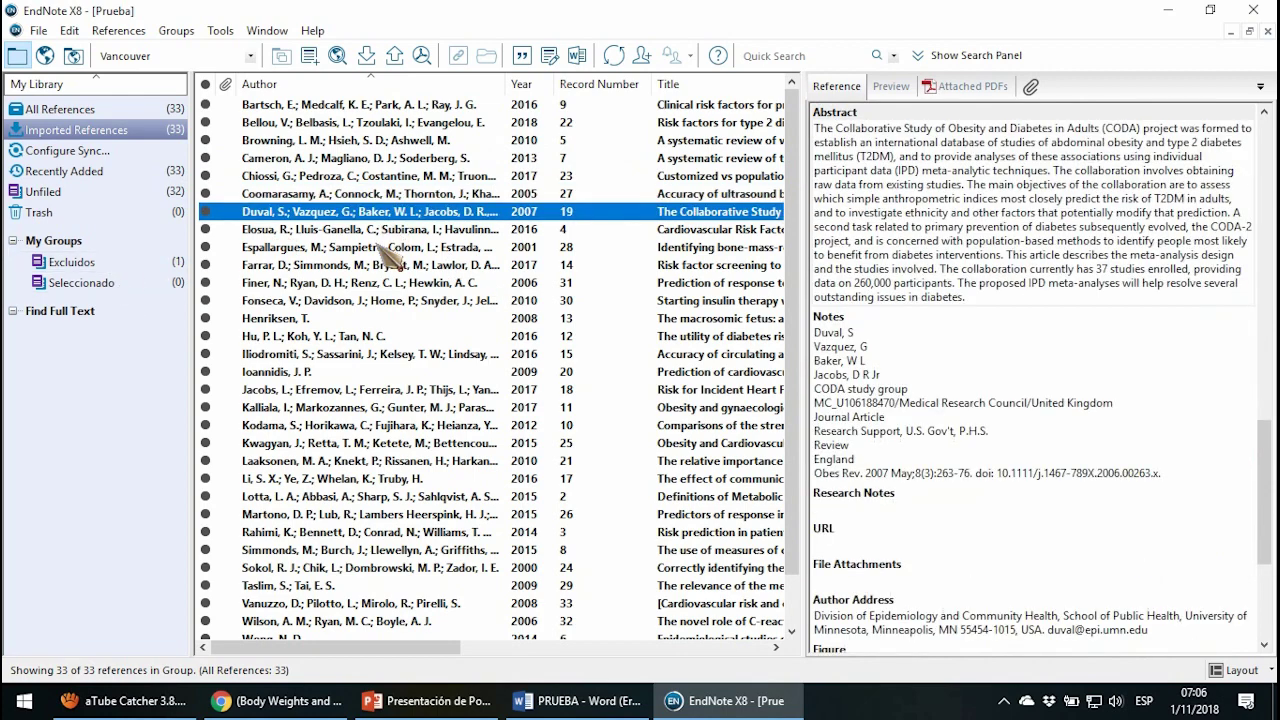
{"action": "left_click_drag", "start_coordinate": [364, 254], "coordinate": [142, 290]}
{"action": "left_click", "coordinate": [440, 336]}
{"action": "scroll", "coordinate": [500, 400], "scroll_direction": "down", "scroll_amount": 1}
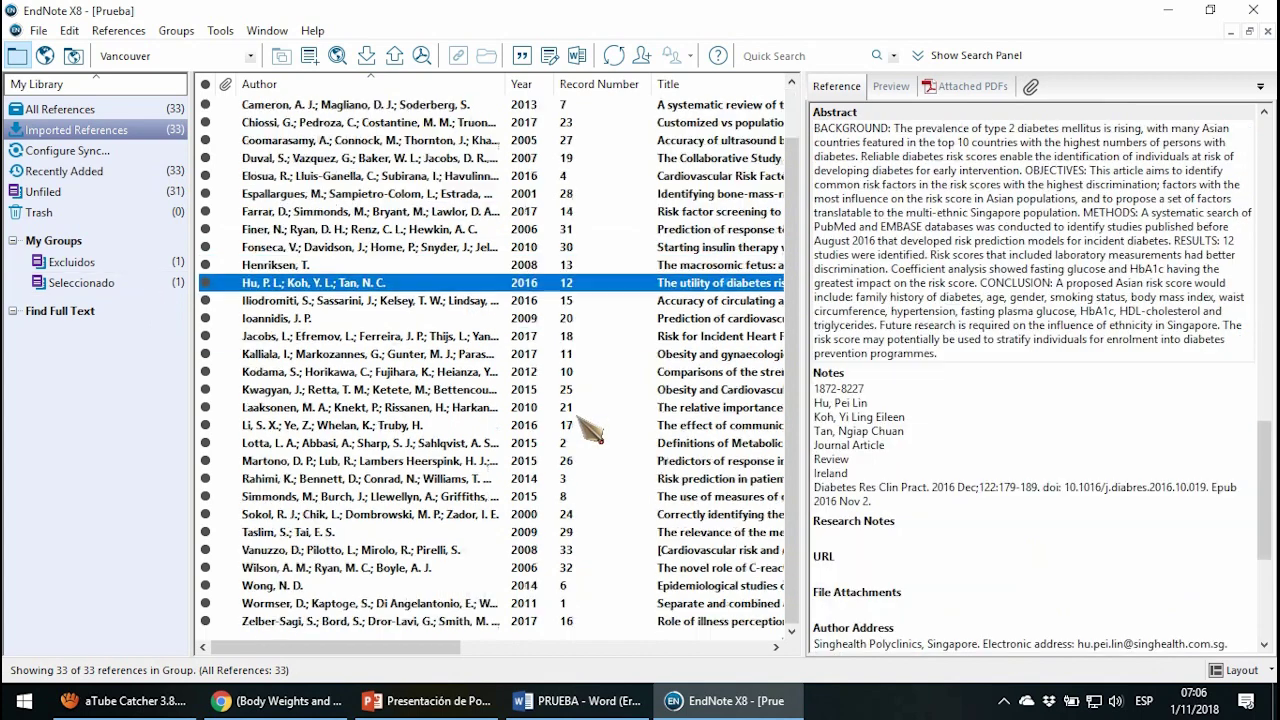
Check the Excluidos and Seleccionado group contents, then show all references in the library.
{"action": "left_click", "coordinate": [98, 265]}
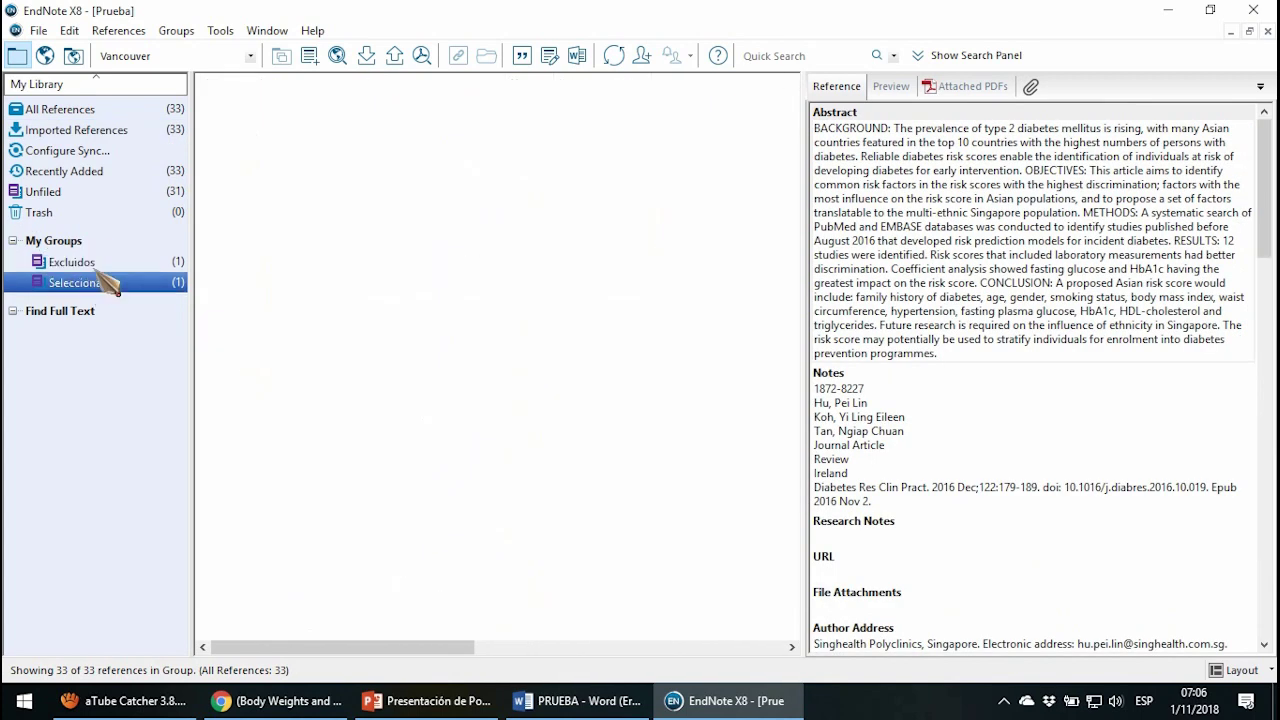
{"action": "left_click", "coordinate": [149, 284]}
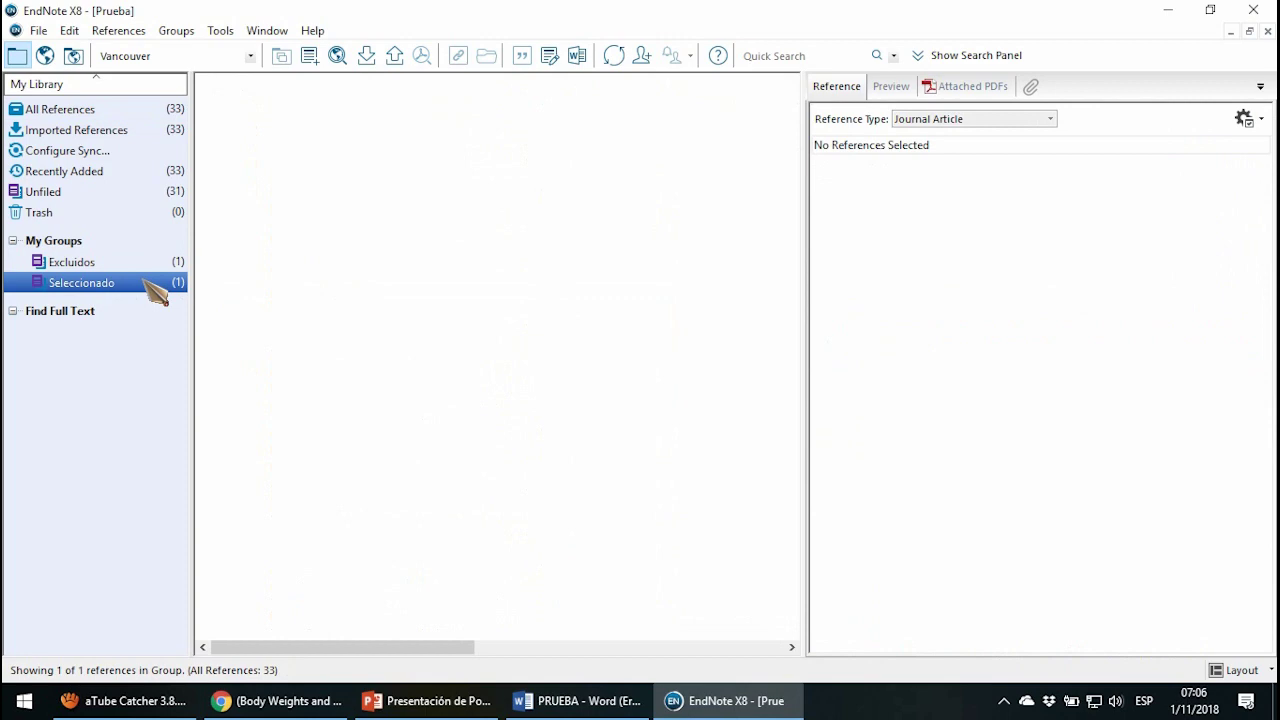
{"action": "left_click", "coordinate": [150, 264]}
{"action": "left_click", "coordinate": [126, 112]}
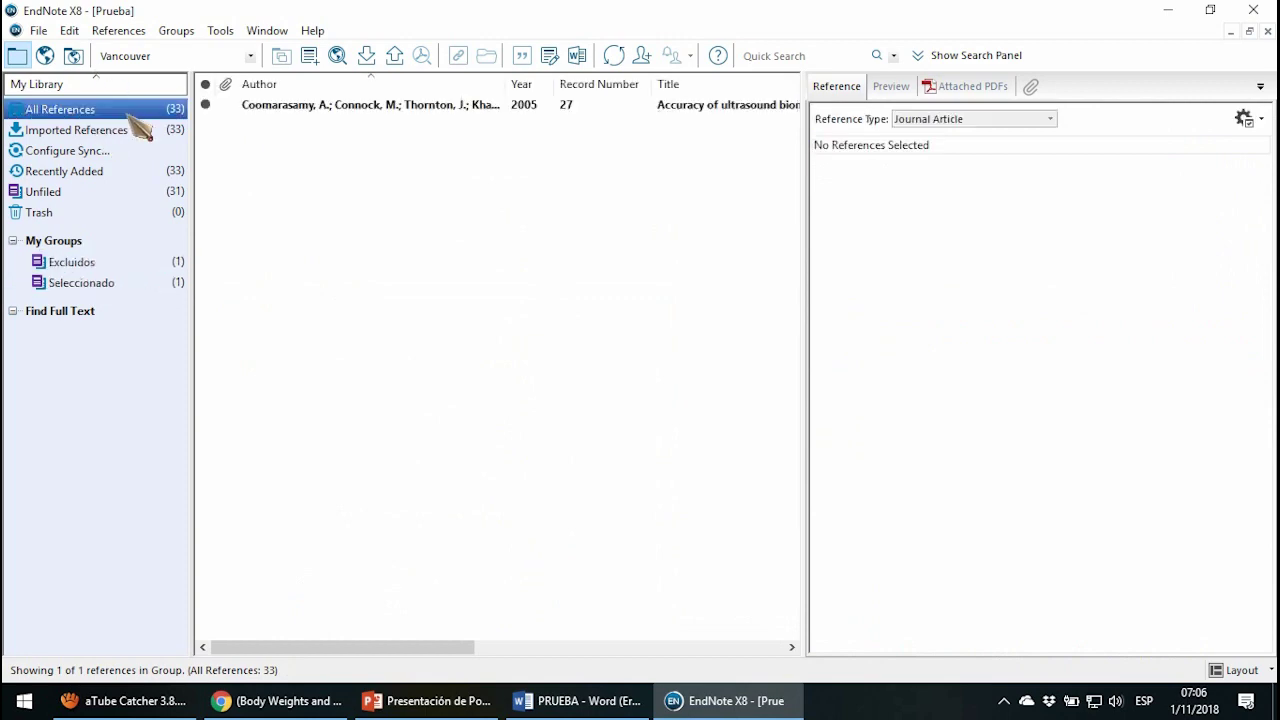
{"action": "scroll", "coordinate": [550, 370], "scroll_direction": "down", "scroll_amount": 1}
{"action": "scroll", "coordinate": [525, 368], "scroll_direction": "up", "scroll_amount": 1}
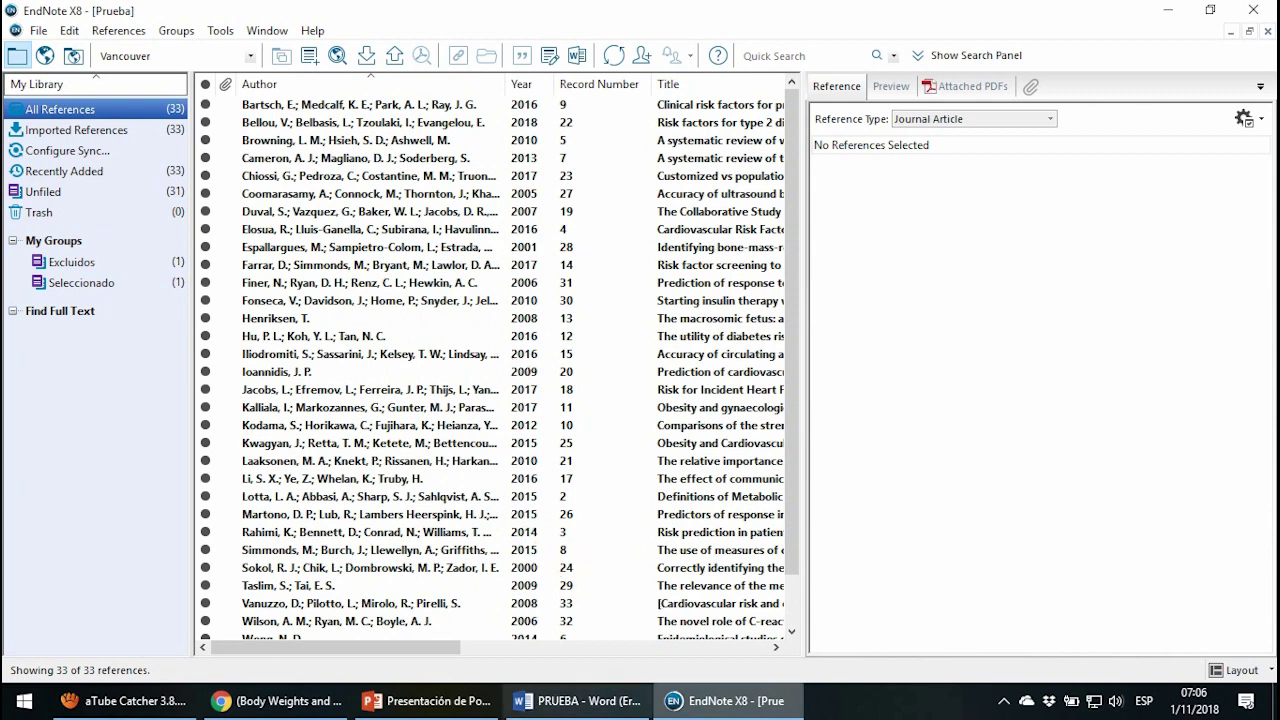
In the PRUEBA Word document, add a new line below the search string.
{"action": "left_click", "coordinate": [578, 700]}
{"action": "key", "text": "ctrl+a"}
{"action": "left_click", "coordinate": [958, 437]}
{"action": "key", "text": "Return"}
{"action": "key", "text": "Return"}
{"action": "key", "text": "Return"}
{"action": "scroll", "coordinate": [837, 457], "scroll_direction": "down", "scroll_amount": 3}
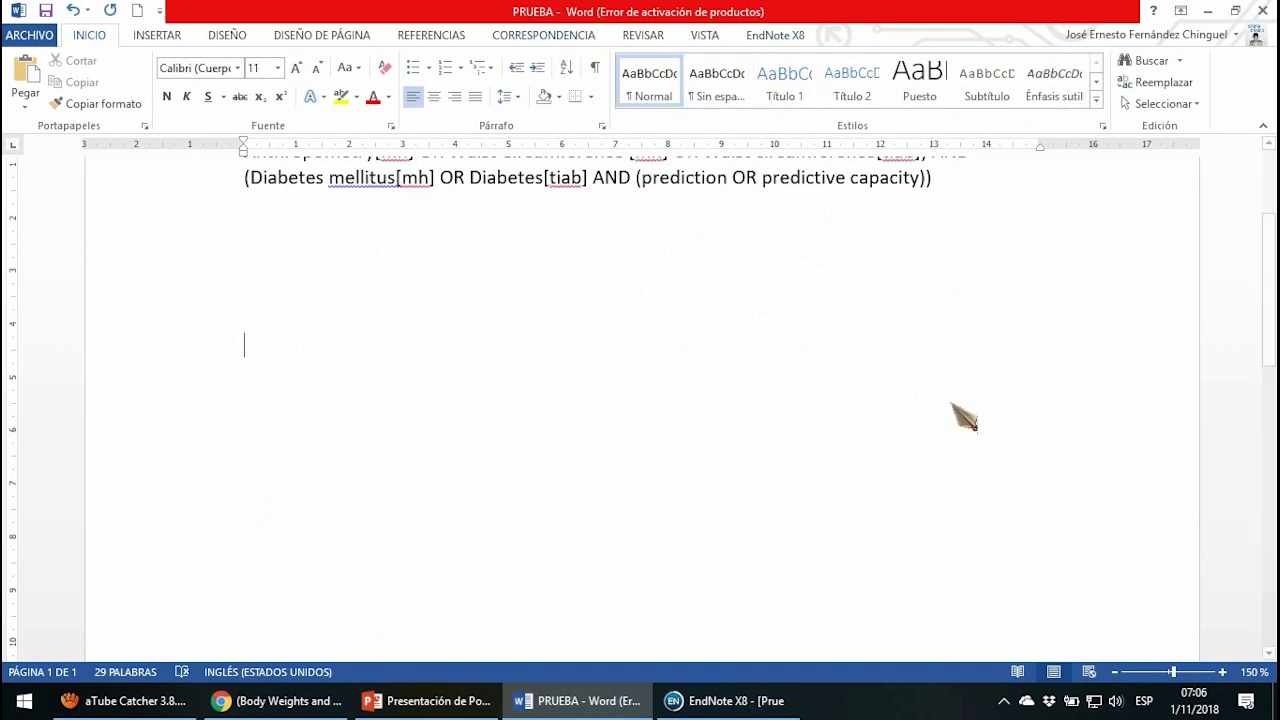
Show the EndNote X8 tools in Word and type 'fawedfw' in the document.
{"action": "left_click", "coordinate": [785, 36]}
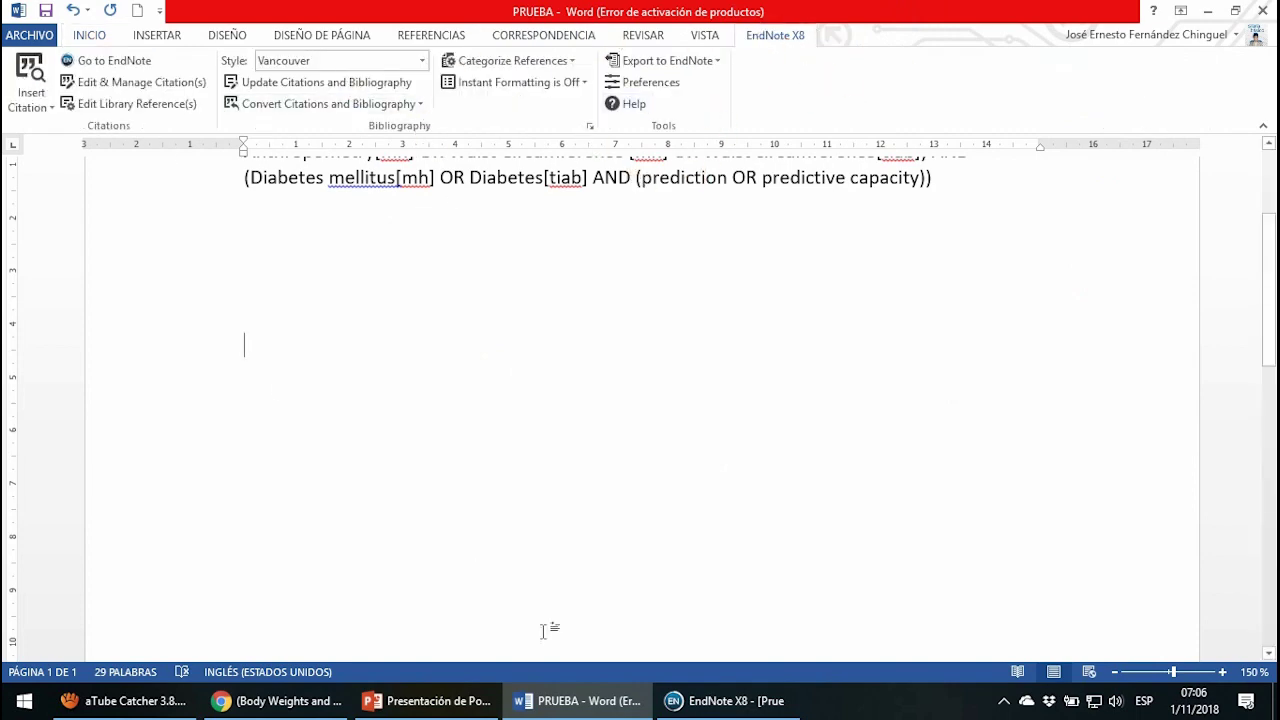
{"action": "left_click", "coordinate": [720, 700]}
{"action": "left_click", "coordinate": [580, 700]}
{"action": "type", "text": "fawedfw"}
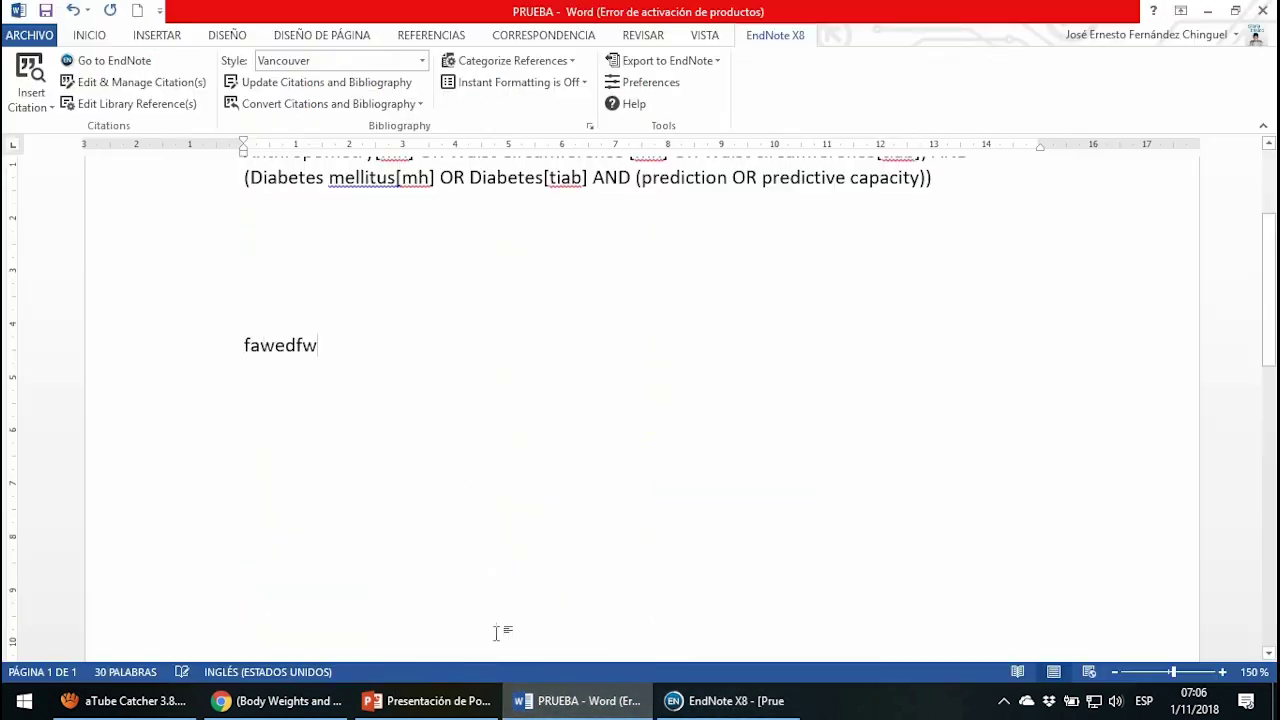
Cite the Espallargues 2001 reference after Fawedfw, keeping the Vancouver style.
{"action": "left_click", "coordinate": [727, 703]}
{"action": "left_click", "coordinate": [338, 249]}
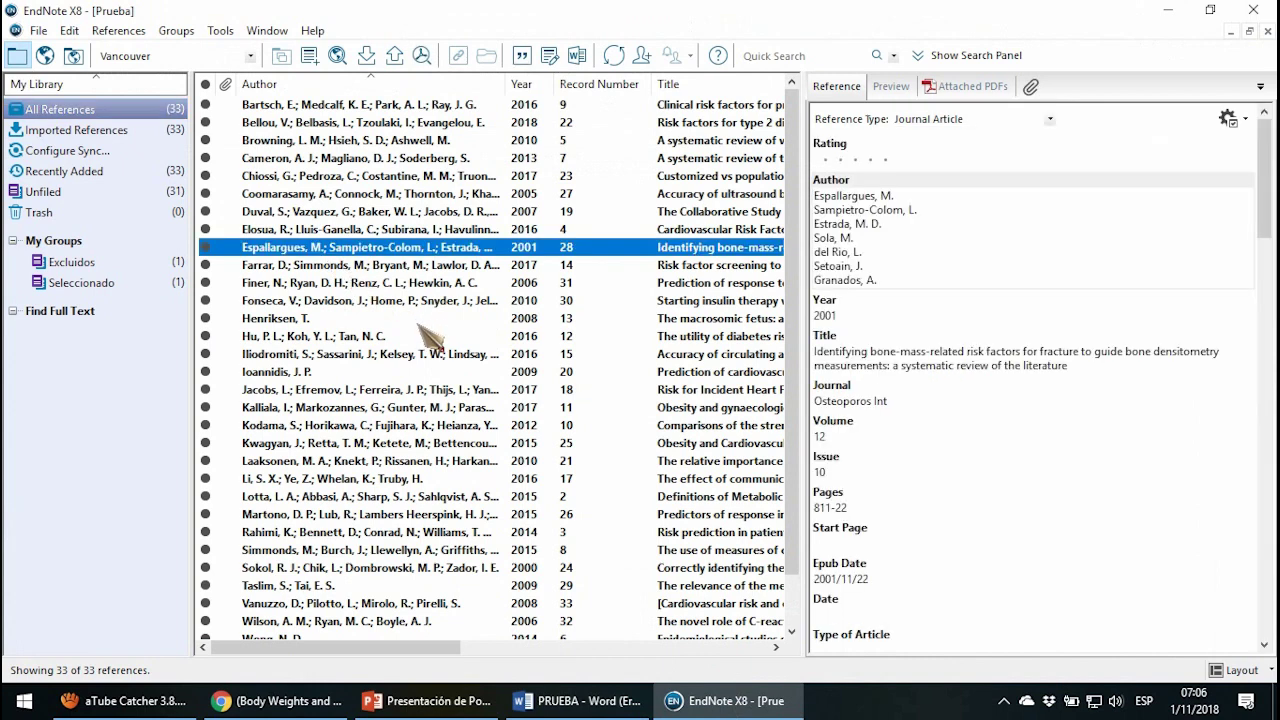
{"action": "left_click", "coordinate": [625, 703]}
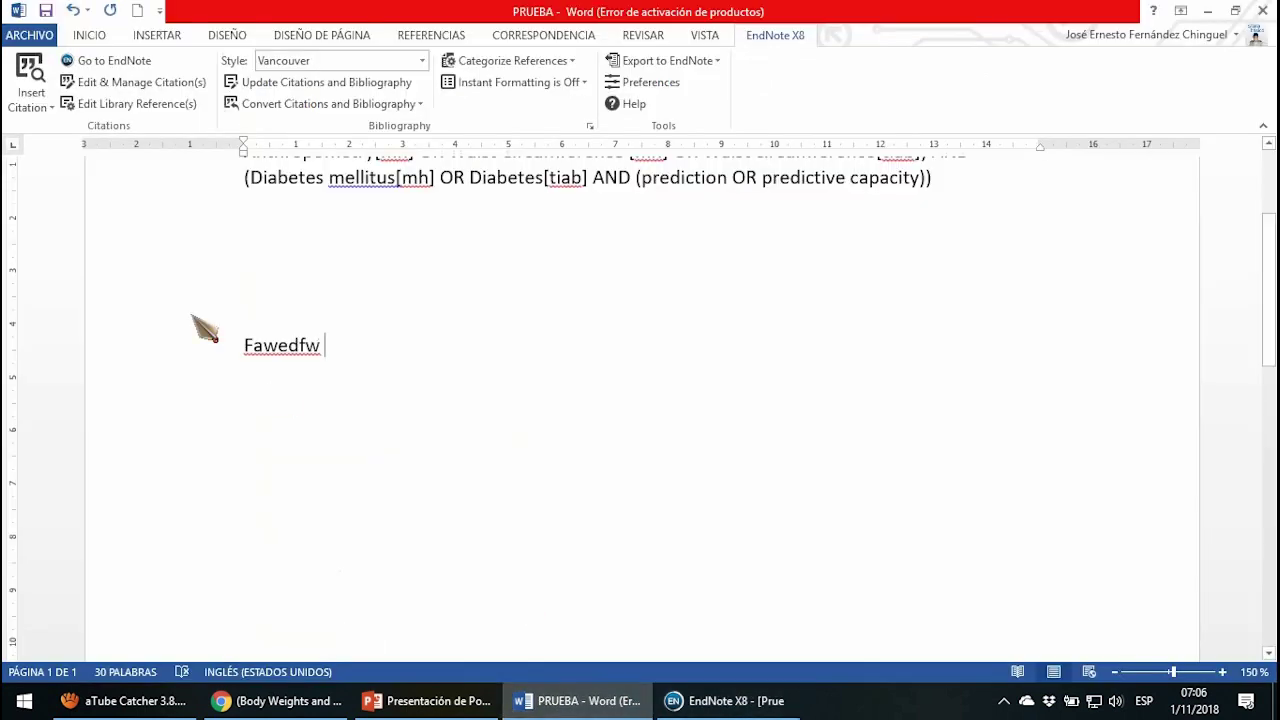
{"action": "left_click", "coordinate": [40, 104]}
{"action": "left_click", "coordinate": [104, 155]}
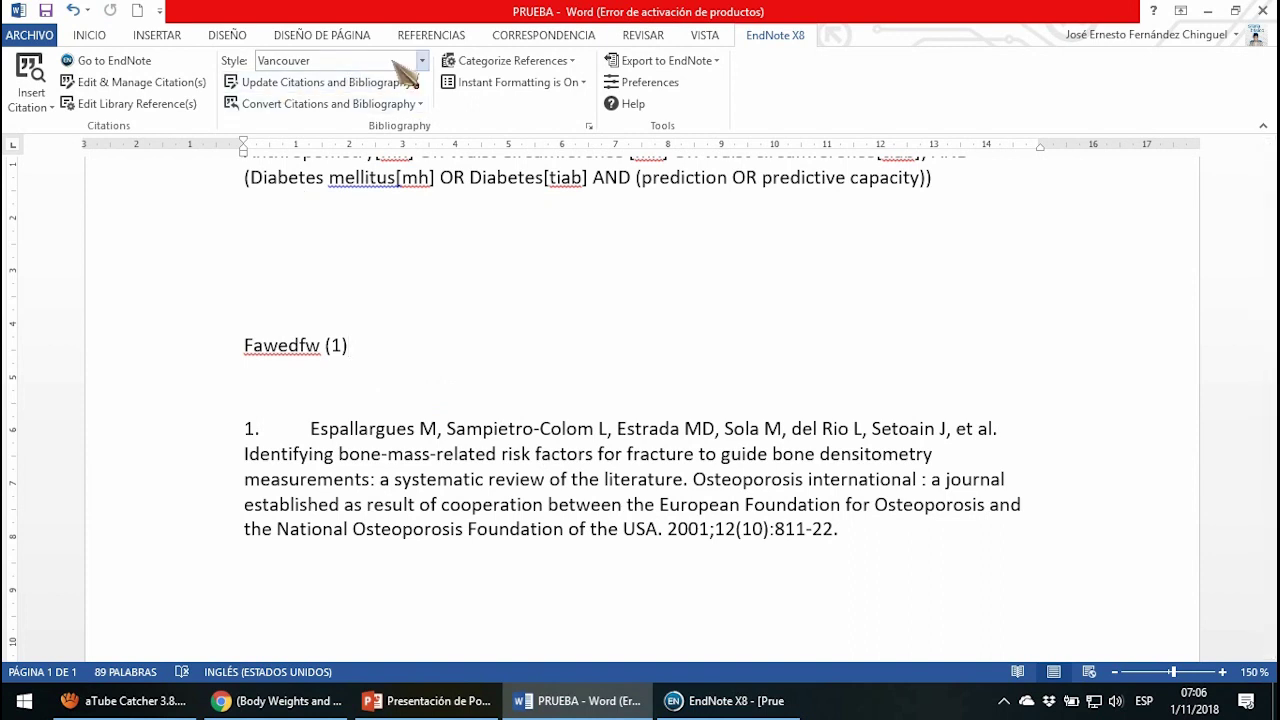
{"action": "left_click", "coordinate": [422, 61]}
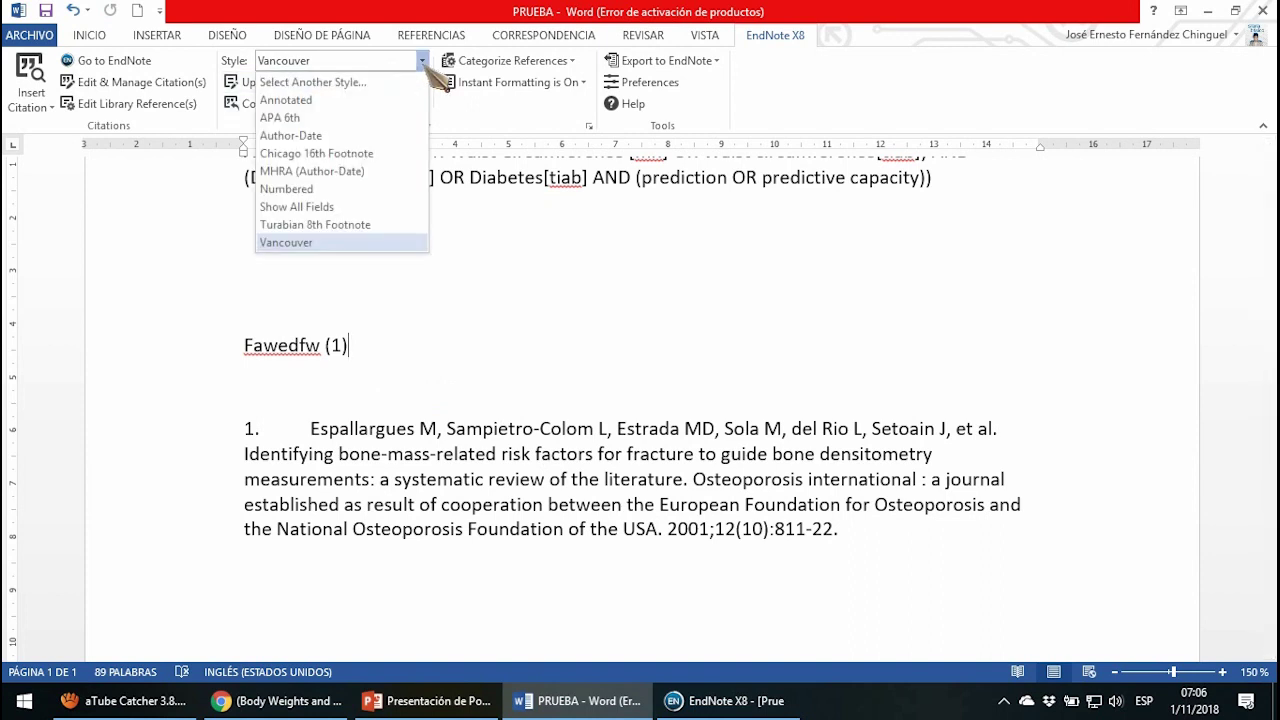
{"action": "left_click", "coordinate": [424, 62]}
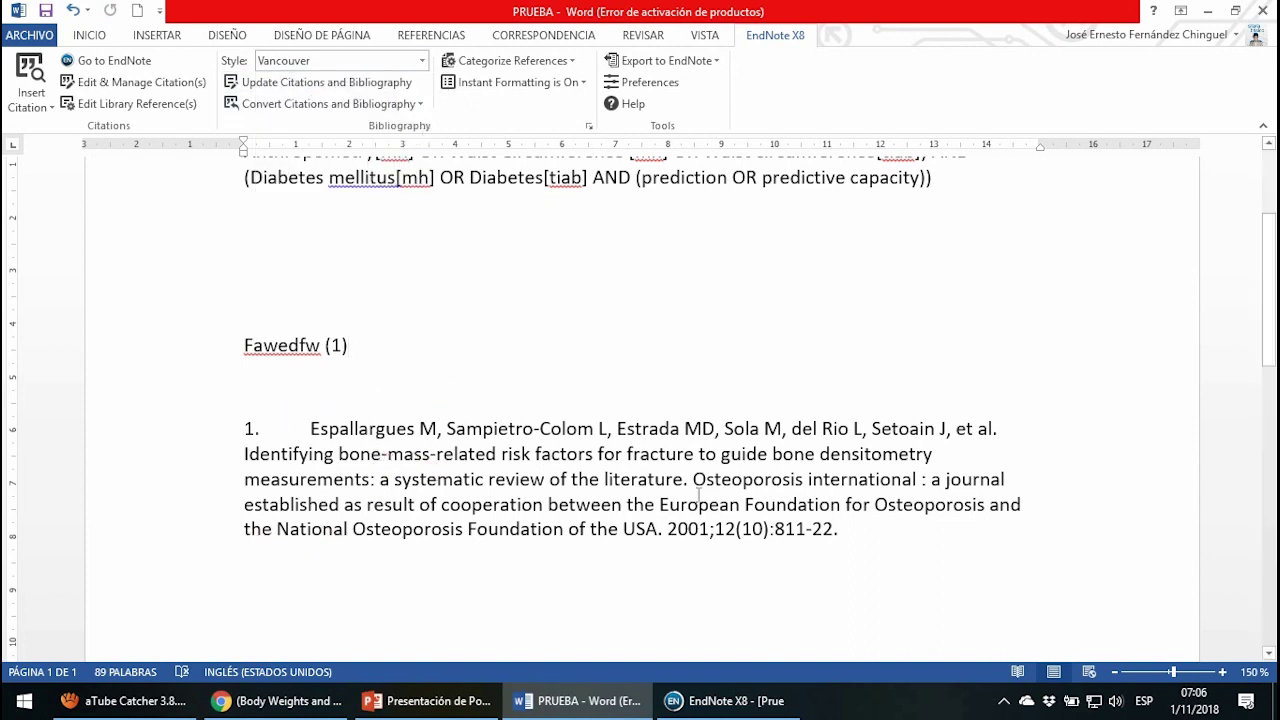
Add a new paragraph reading 'fwqfqwf', removing the stray extra line.
{"action": "key", "text": "Return"}
{"action": "key", "text": "Return"}
{"action": "type", "text": "fwqf"}
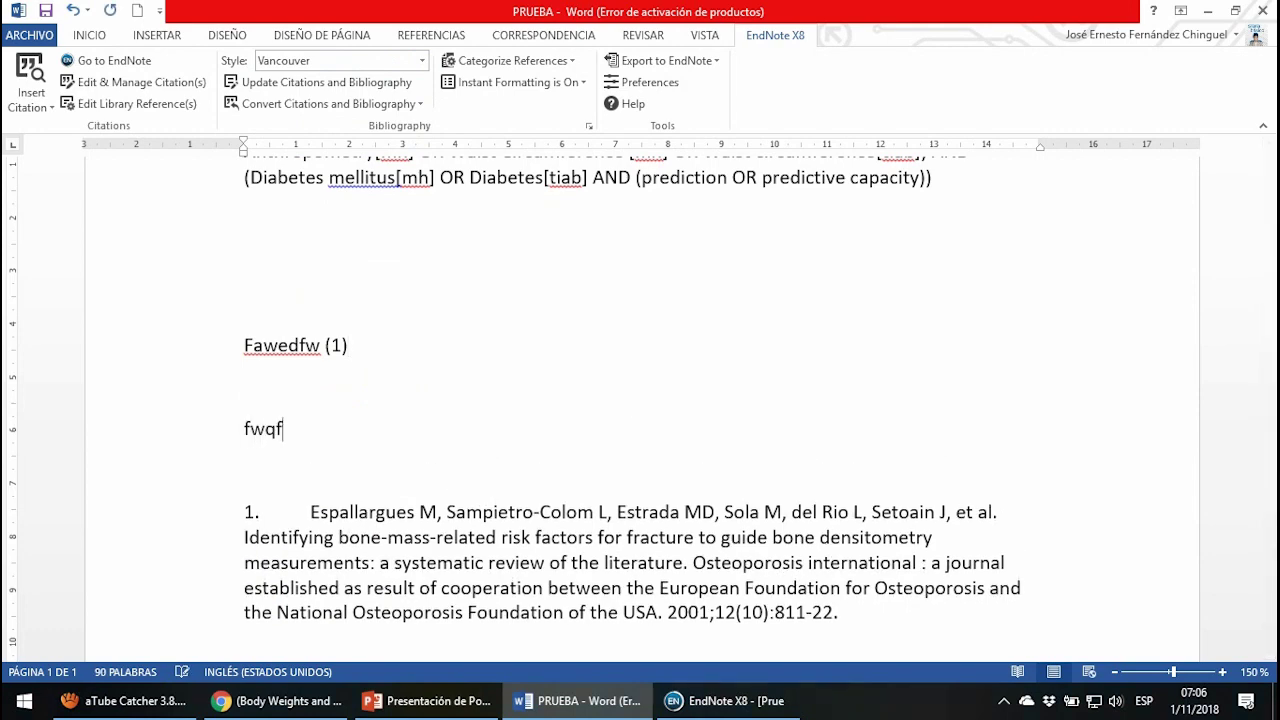
{"action": "type", "text": "qwf"}
{"action": "key", "text": "Return"}
{"action": "type", "text": "saf"}
{"action": "key", "text": "BackSpace"}
{"action": "key", "text": "BackSpace"}
{"action": "key", "text": "BackSpace"}
{"action": "key", "text": "BackSpace"}
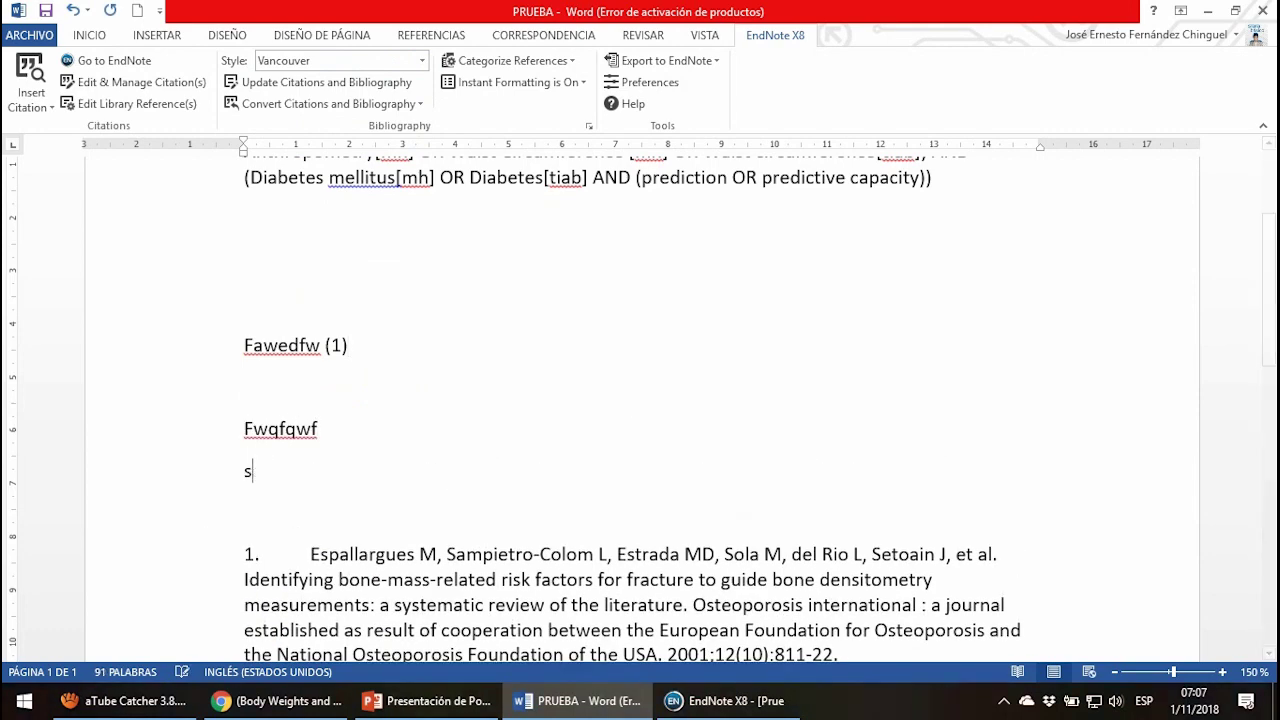
Cite the Iliodromiti 2016, Laaksonen and Coomarasamy references together after Fwqfqwf.
{"action": "left_click", "coordinate": [728, 700]}
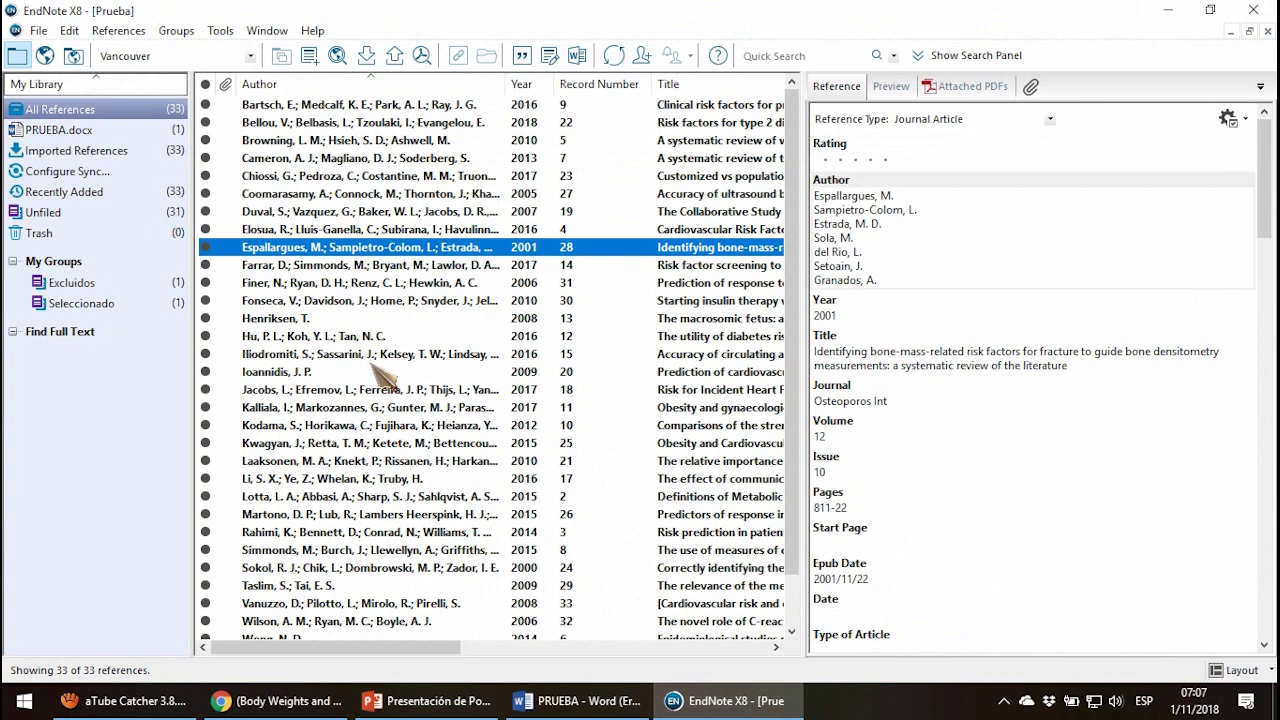
{"action": "left_click", "coordinate": [385, 358]}
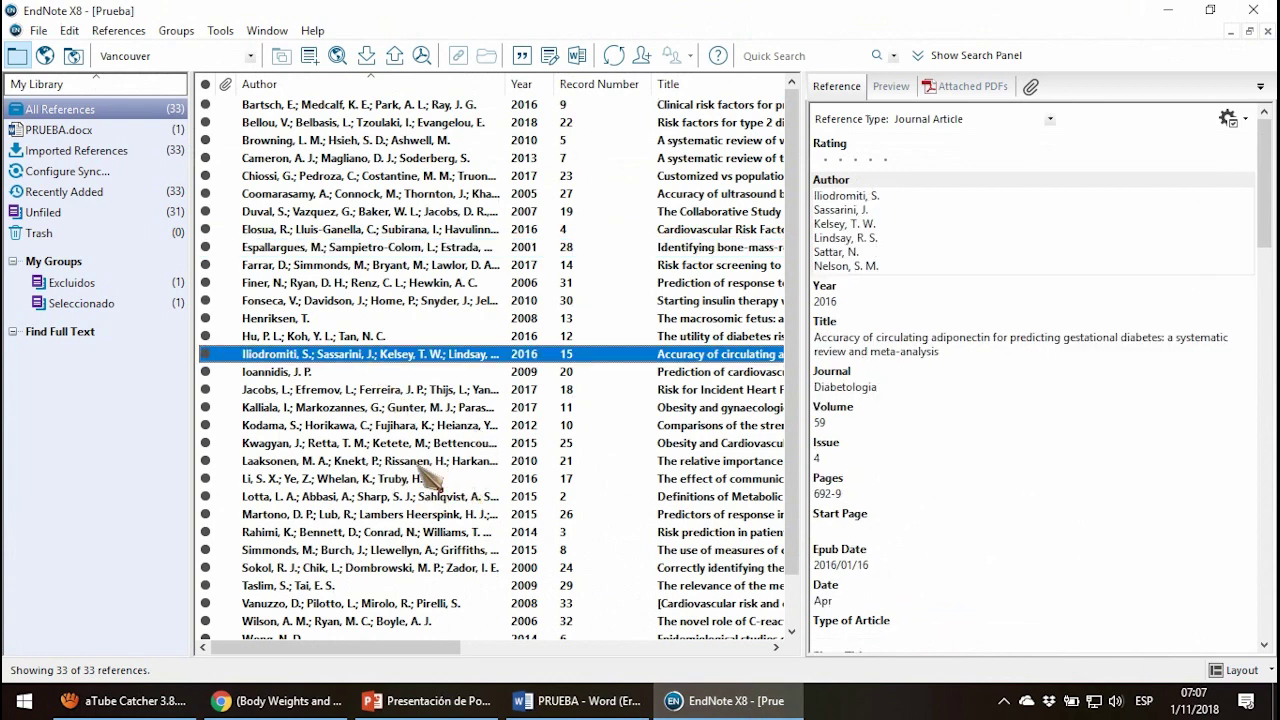
{"action": "left_click", "coordinate": [435, 461], "text": "ctrl"}
{"action": "left_click", "coordinate": [420, 193], "text": "ctrl"}
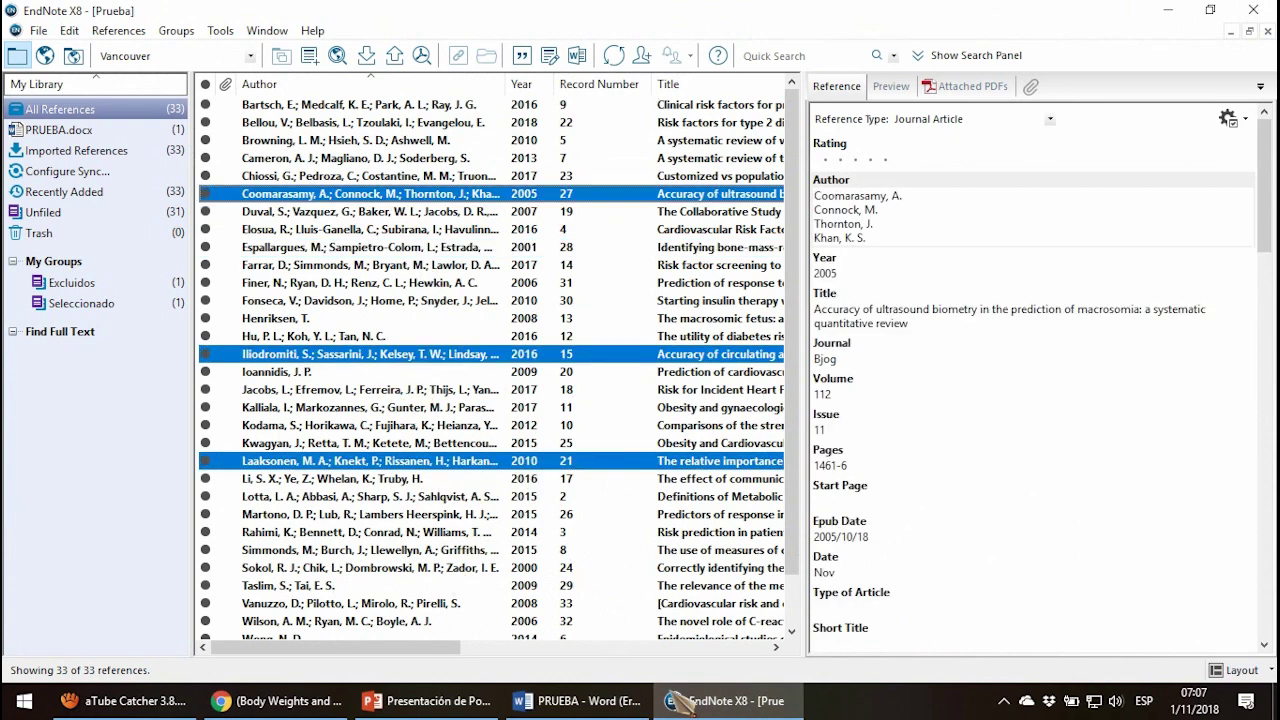
{"action": "left_click", "coordinate": [585, 700]}
{"action": "left_click", "coordinate": [43, 107]}
{"action": "left_click", "coordinate": [105, 150]}
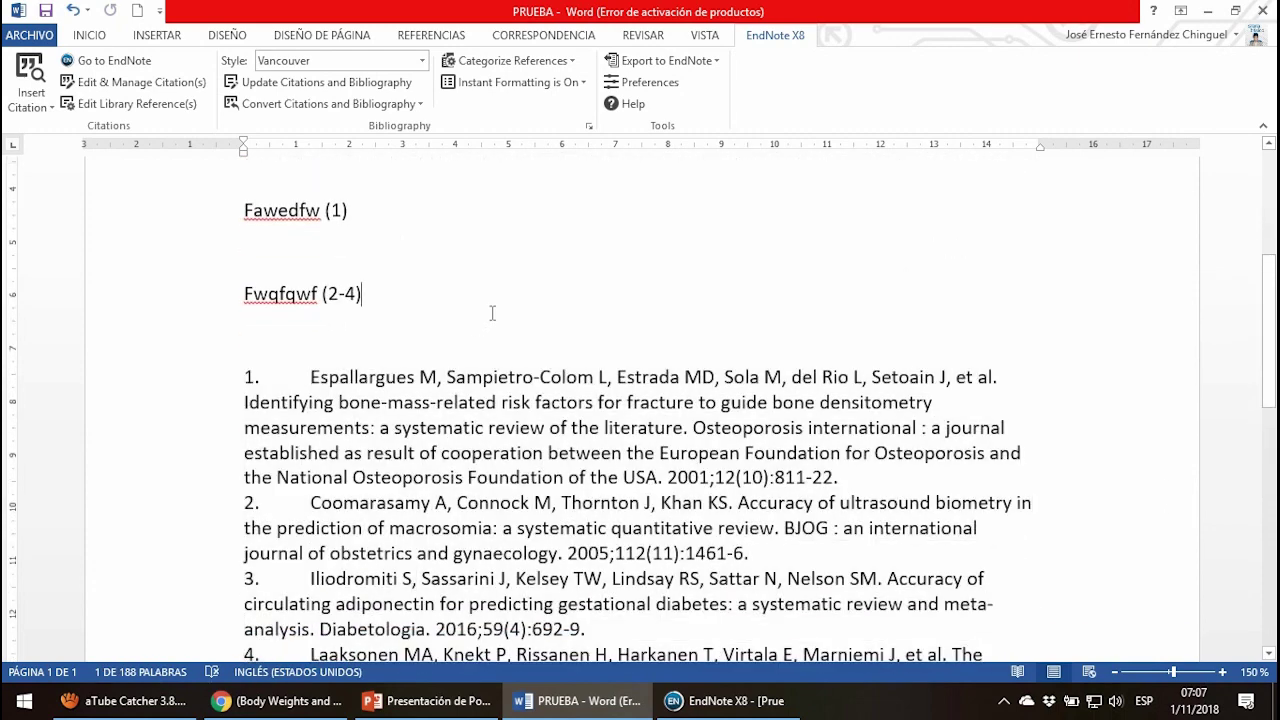
Add a new paragraph reading 'geg' below the second citation.
{"action": "key", "text": "Return"}
{"action": "key", "text": "Return"}
{"action": "type", "text": "geg"}
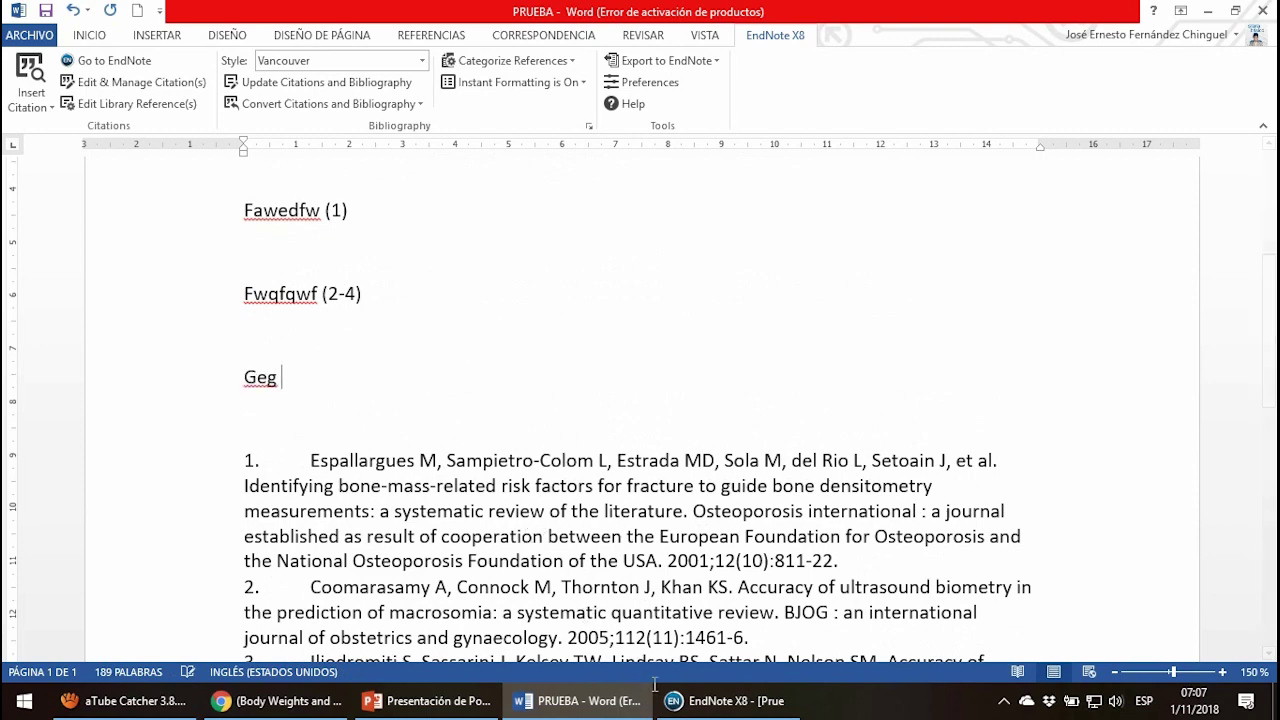
{"action": "left_click", "coordinate": [728, 700]}
Create a new reference with authors Ministerio Público and a second author.
{"action": "left_click", "coordinate": [318, 140]}
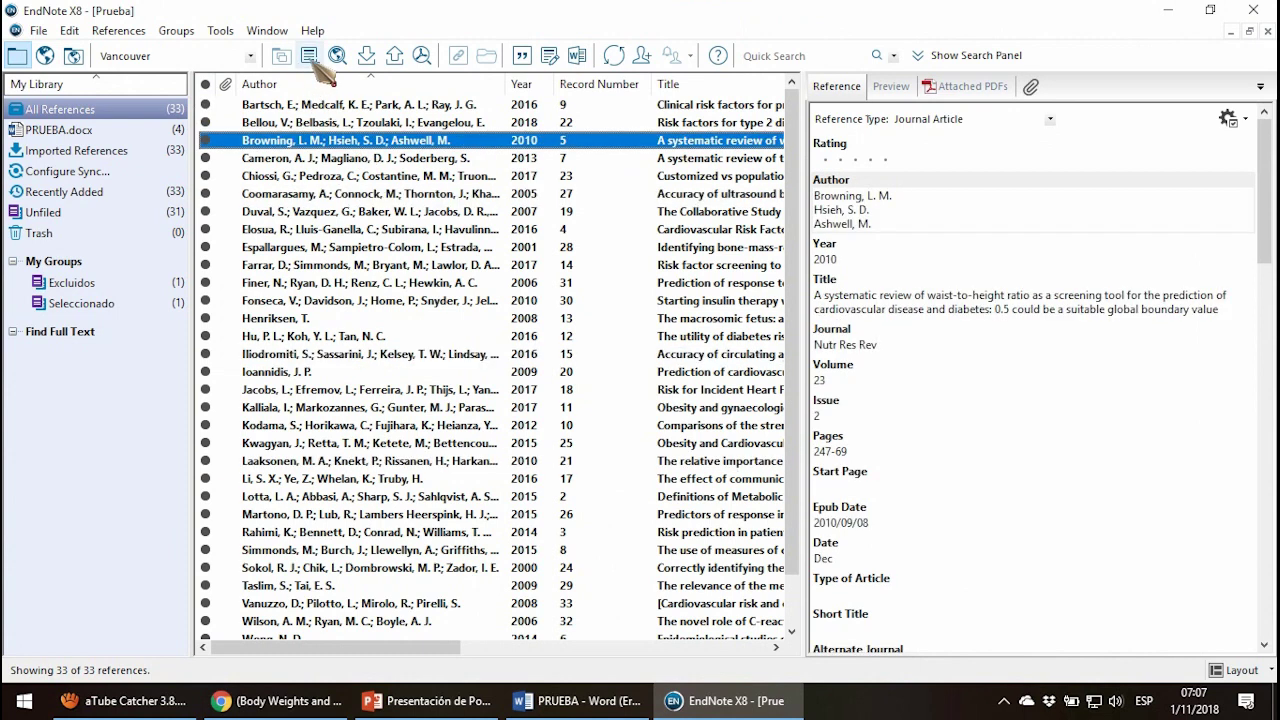
{"action": "left_click", "coordinate": [310, 60]}
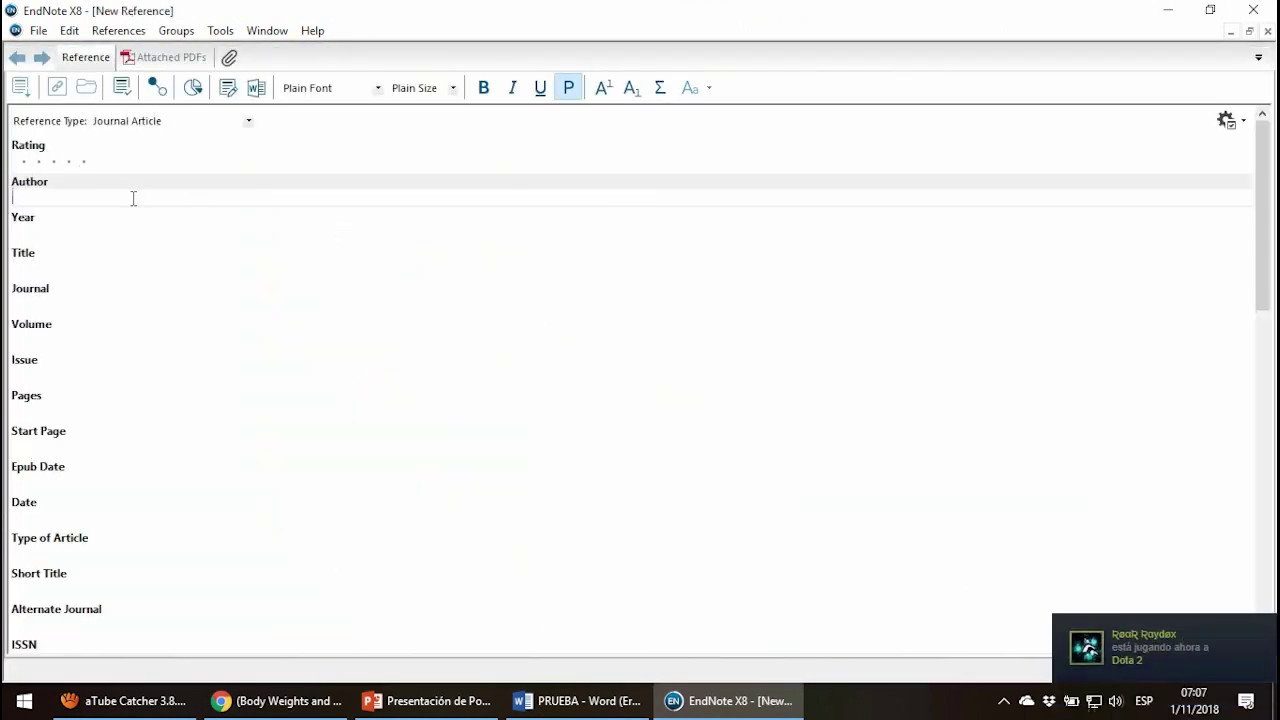
{"action": "left_click", "coordinate": [577, 700]}
{"action": "scroll", "coordinate": [370, 300], "scroll_direction": "down", "scroll_amount": 4}
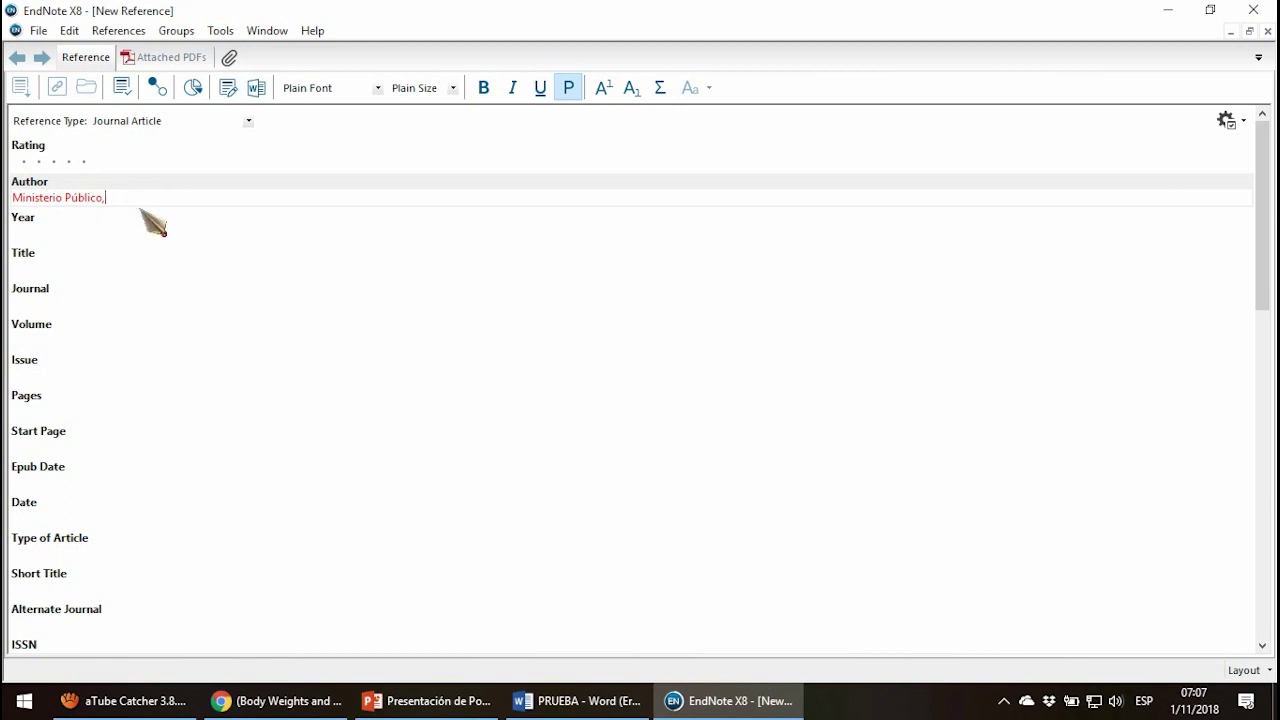
{"action": "key", "text": "Return"}
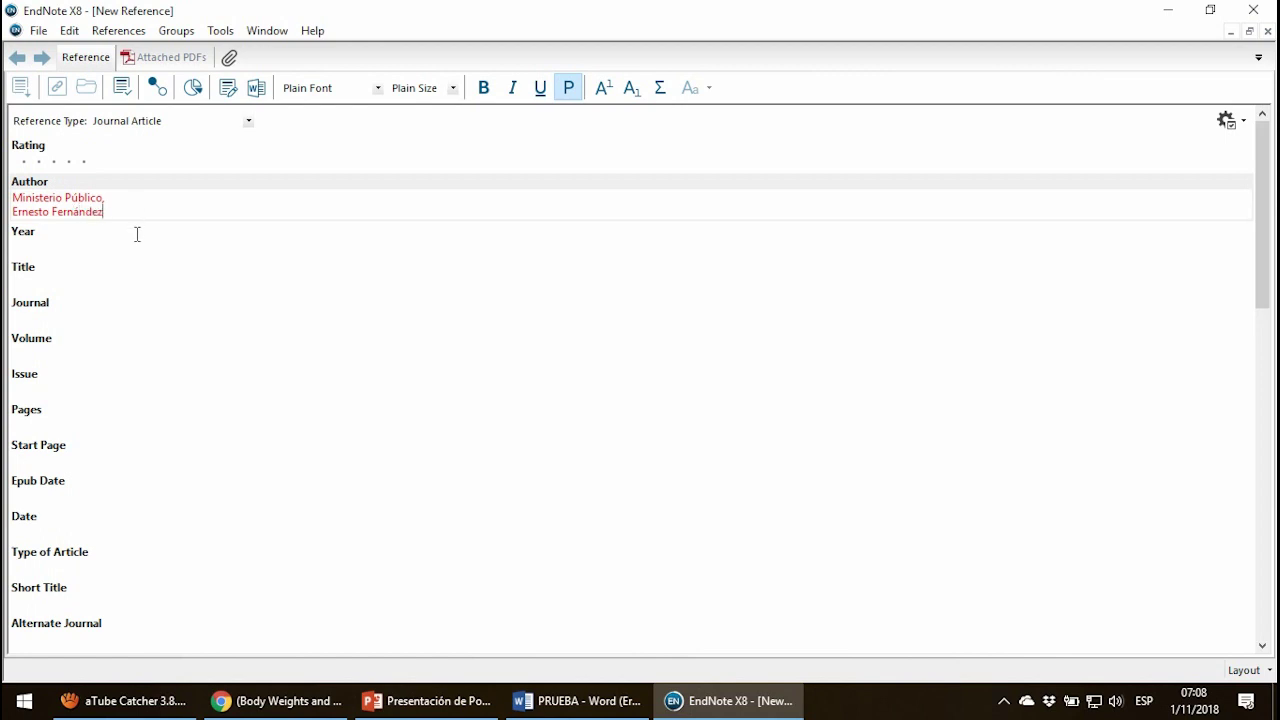
Enter year 2018, title afdsse, journal DFFQWEF, volume 2, and save the reference.
{"action": "left_click", "coordinate": [139, 240]}
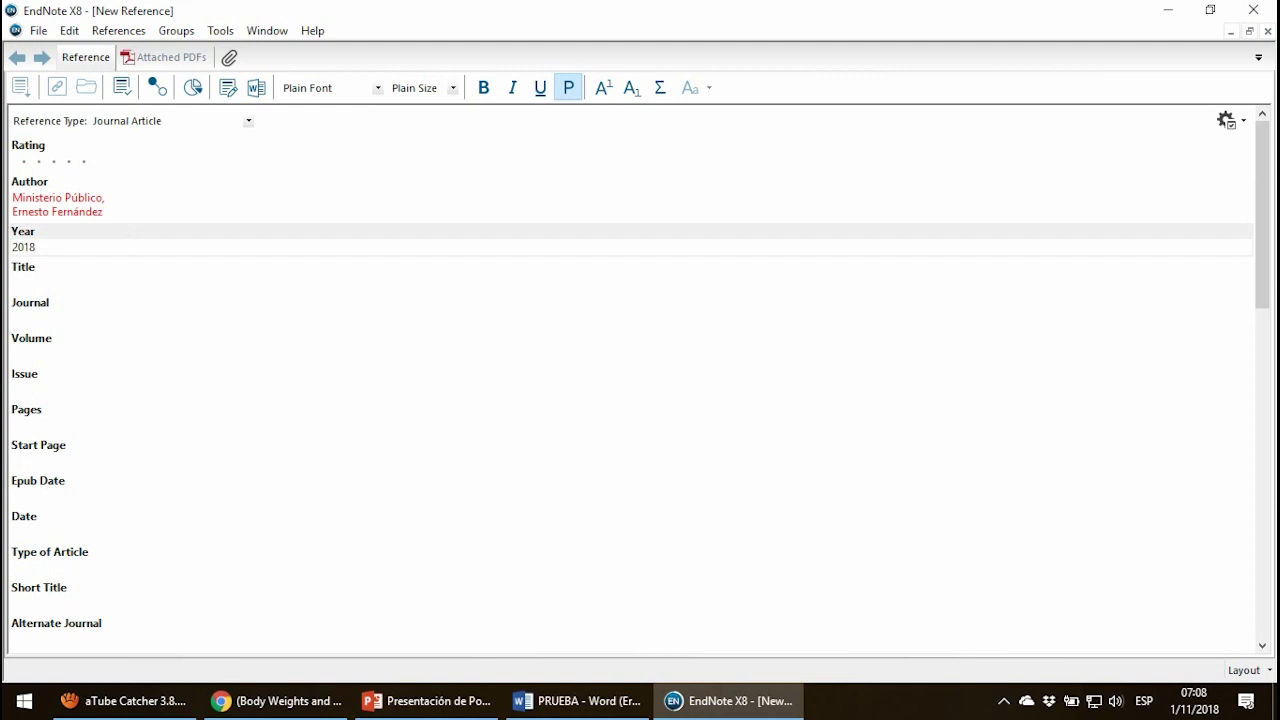
{"action": "left_click", "coordinate": [125, 288]}
{"action": "left_click", "coordinate": [106, 317]}
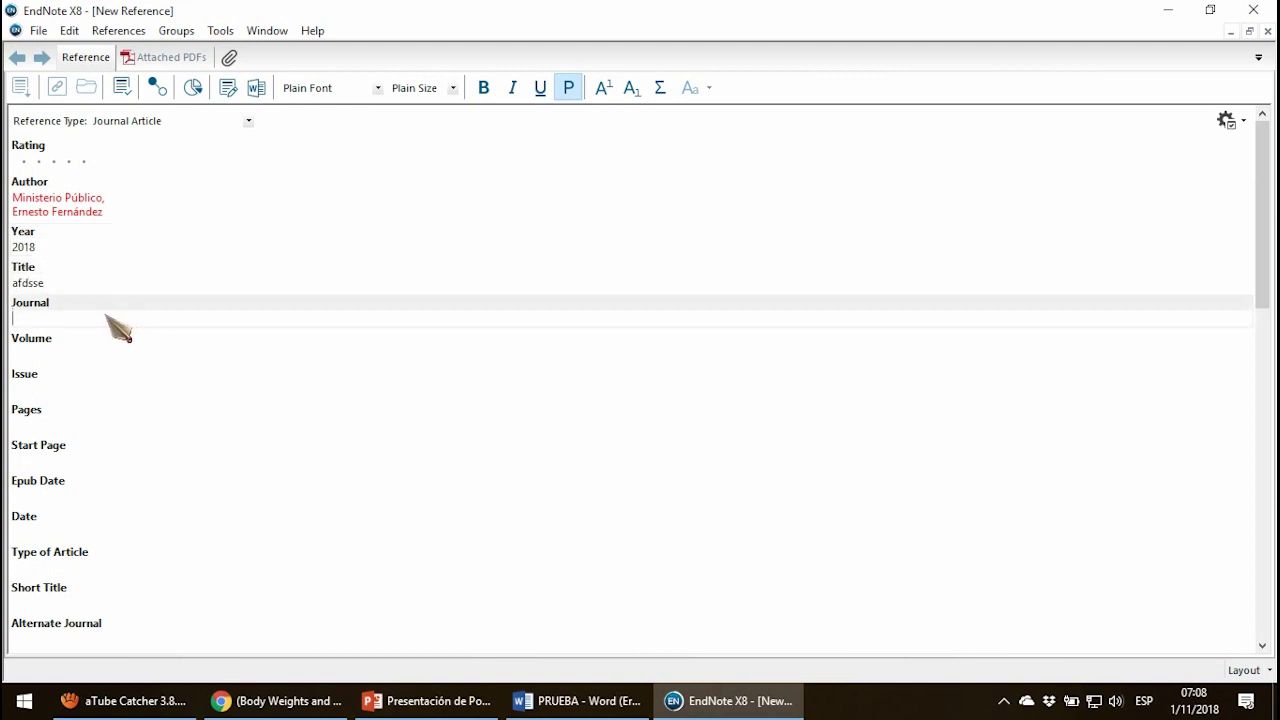
{"action": "type", "text": "DFFQWEF"}
{"action": "left_click", "coordinate": [77, 357]}
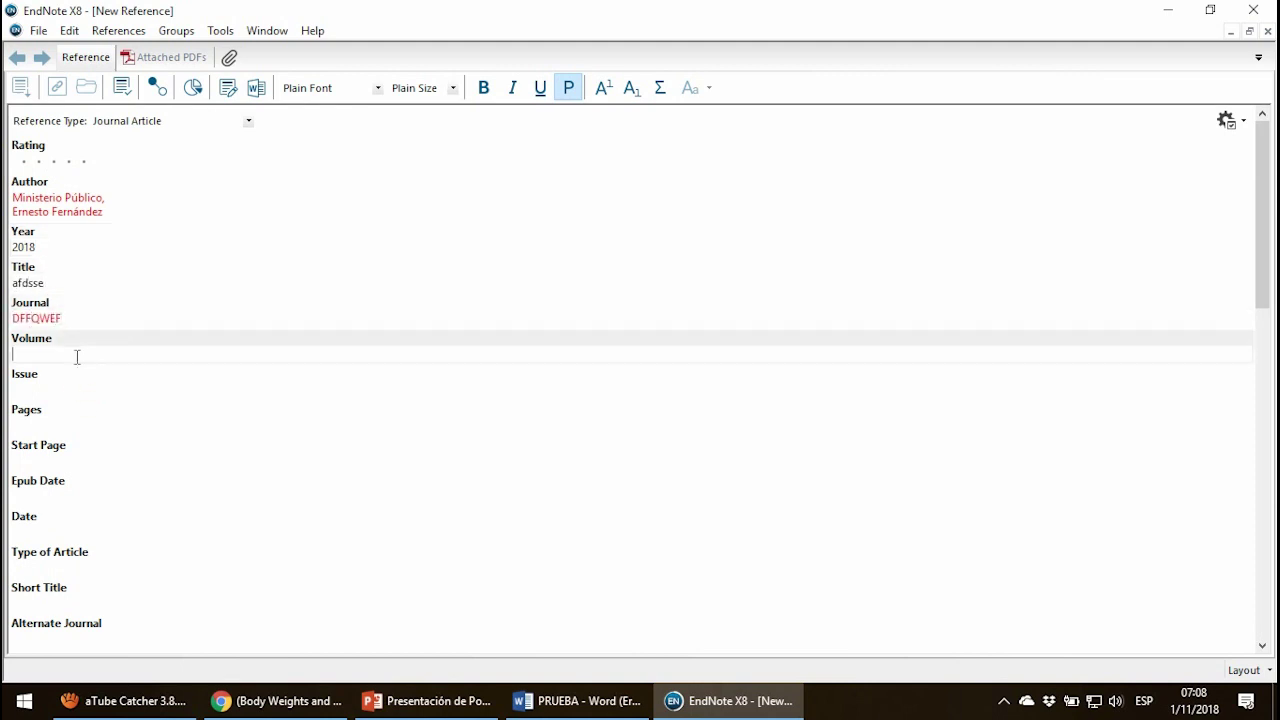
{"action": "left_click", "coordinate": [372, 450]}
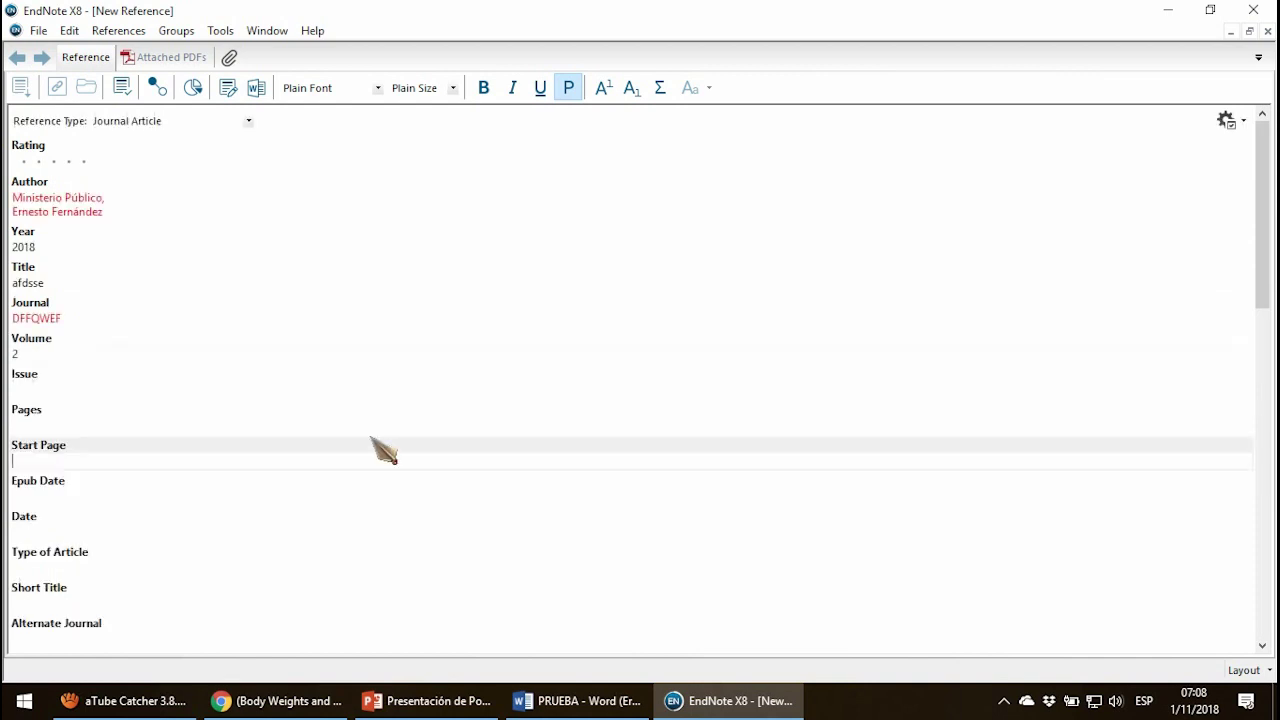
{"action": "left_click", "coordinate": [1267, 31]}
{"action": "left_click", "coordinate": [563, 398]}
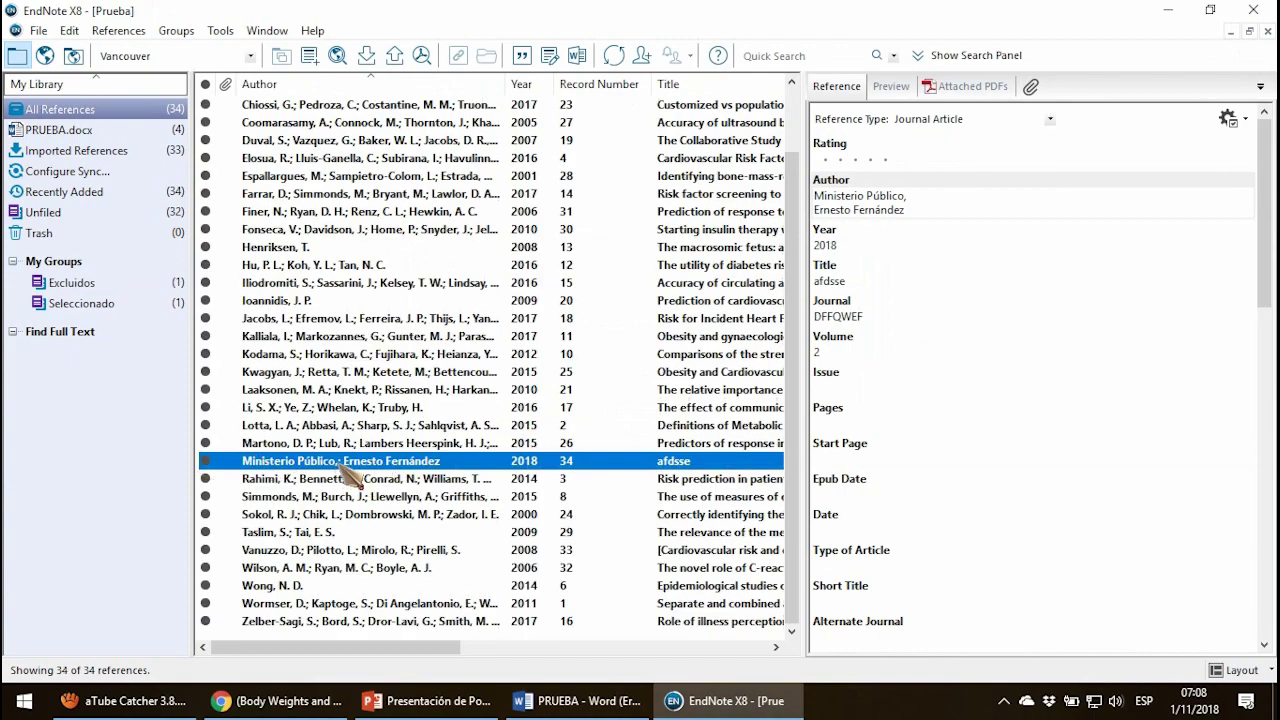
Cite the new Ministerio Público 2018 reference after Geg in Word.
{"action": "left_click", "coordinate": [575, 700]}
{"action": "scroll", "coordinate": [597, 503], "scroll_direction": "down", "scroll_amount": 3}
{"action": "scroll", "coordinate": [473, 440], "scroll_direction": "up", "scroll_amount": 8}
{"action": "scroll", "coordinate": [430, 450], "scroll_direction": "down", "scroll_amount": 4}
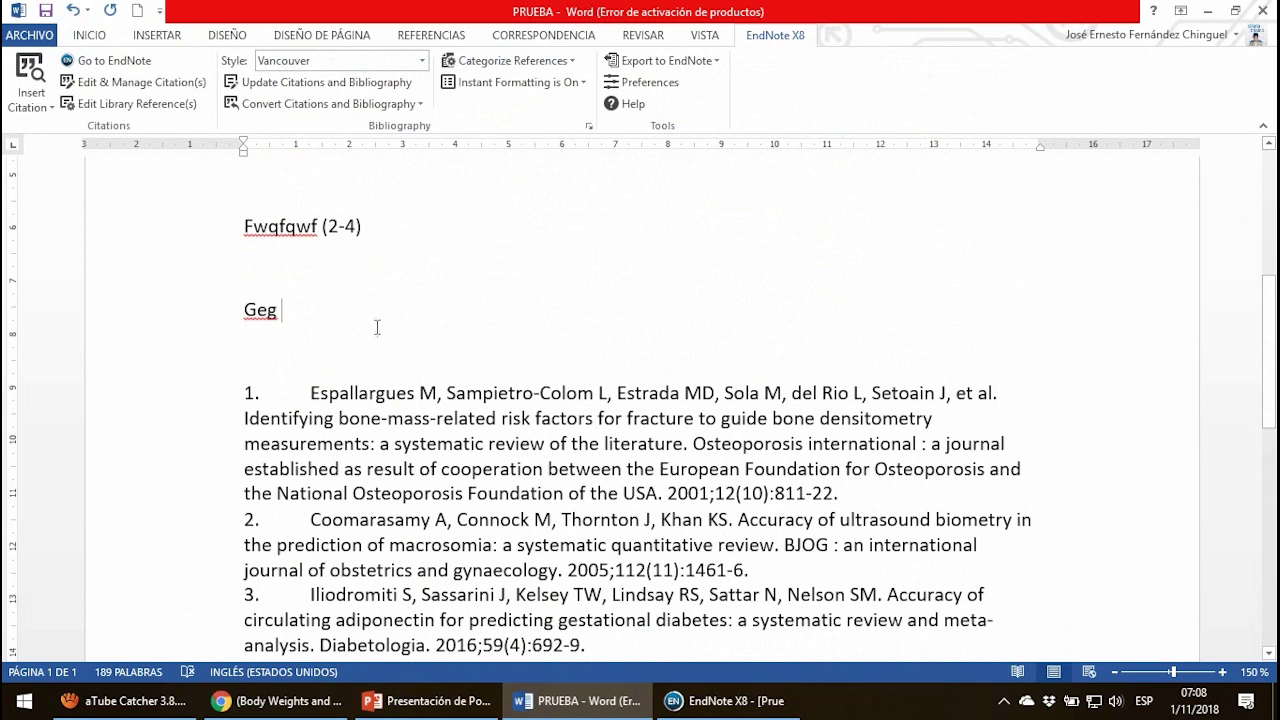
{"action": "left_click", "coordinate": [700, 701]}
{"action": "left_click", "coordinate": [698, 704]}
{"action": "left_click", "coordinate": [31, 100]}
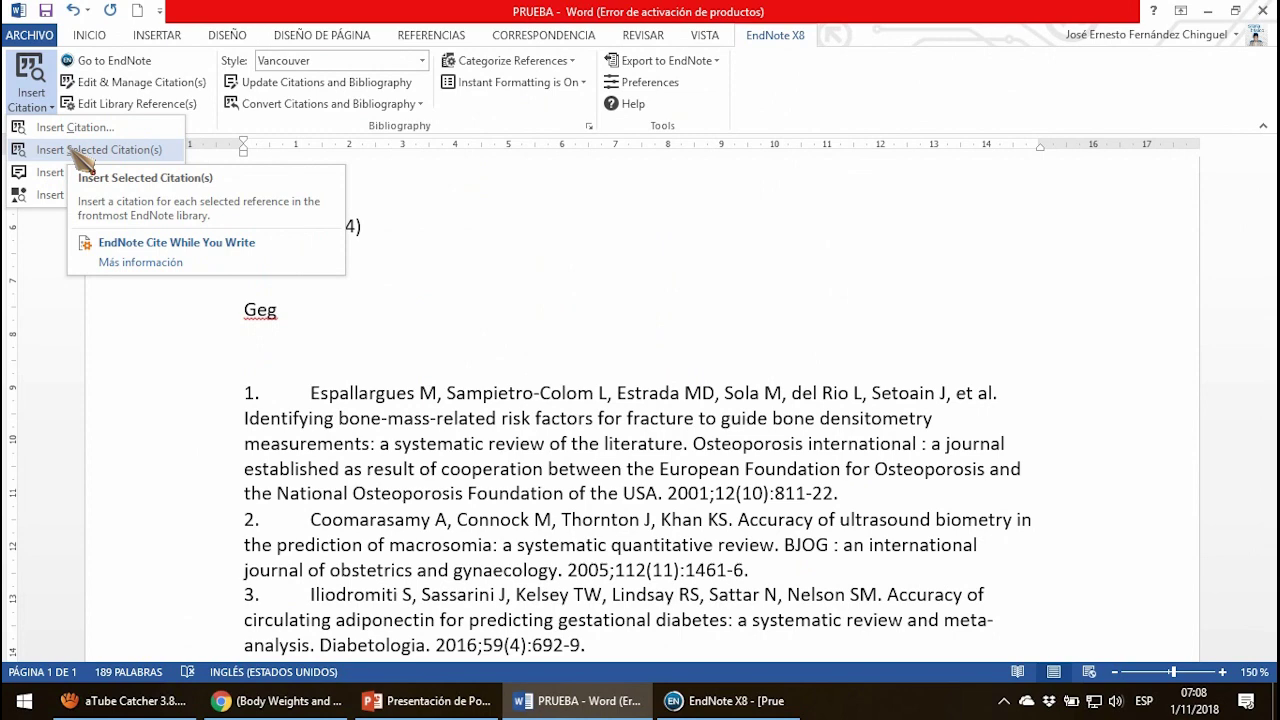
{"action": "left_click", "coordinate": [98, 150]}
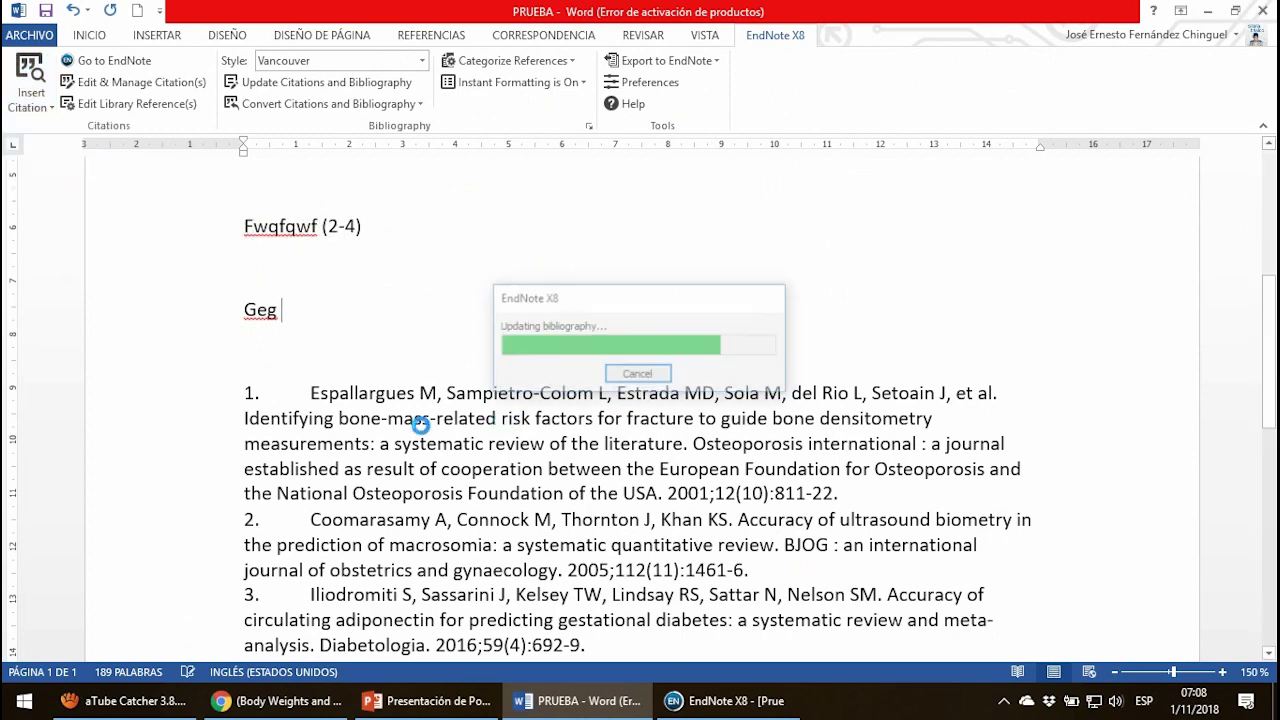
Inspect bibliography entry 5 by selecting its author names and ending.
{"action": "scroll", "coordinate": [377, 422], "scroll_direction": "down", "scroll_amount": 6}
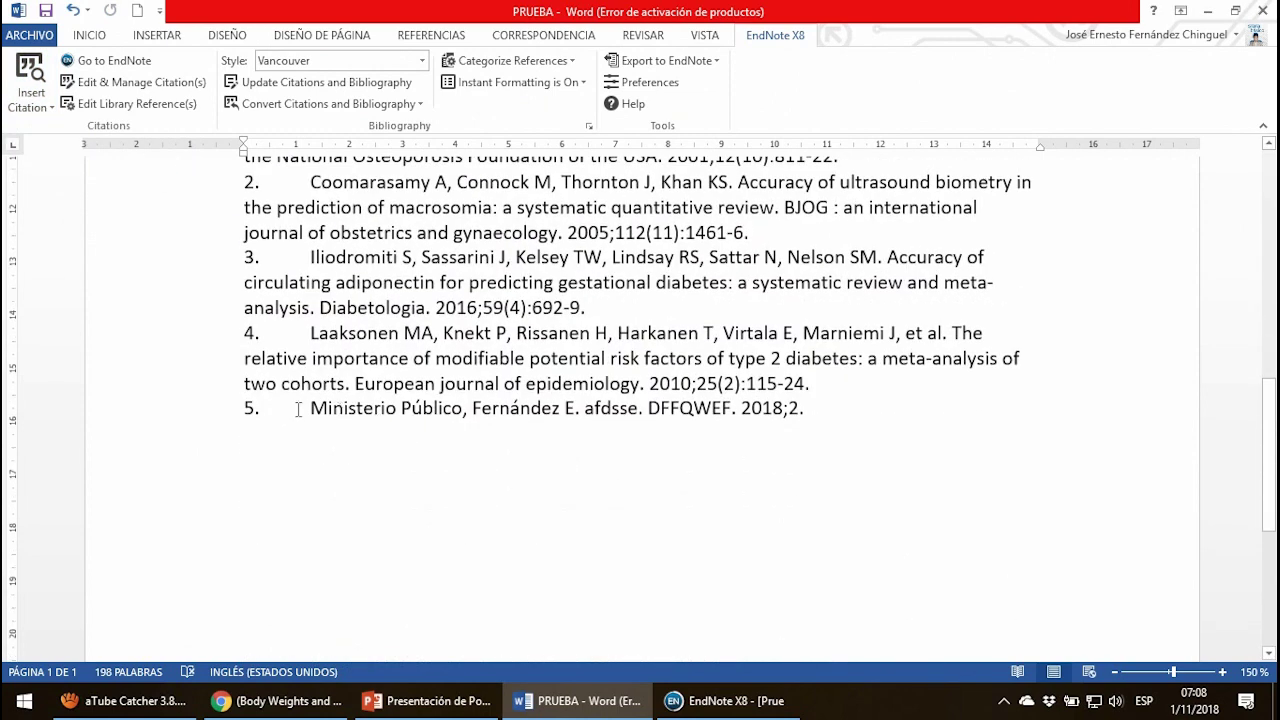
{"action": "left_click", "coordinate": [493, 405]}
{"action": "left_click_drag", "start_coordinate": [310, 408], "coordinate": [474, 410]}
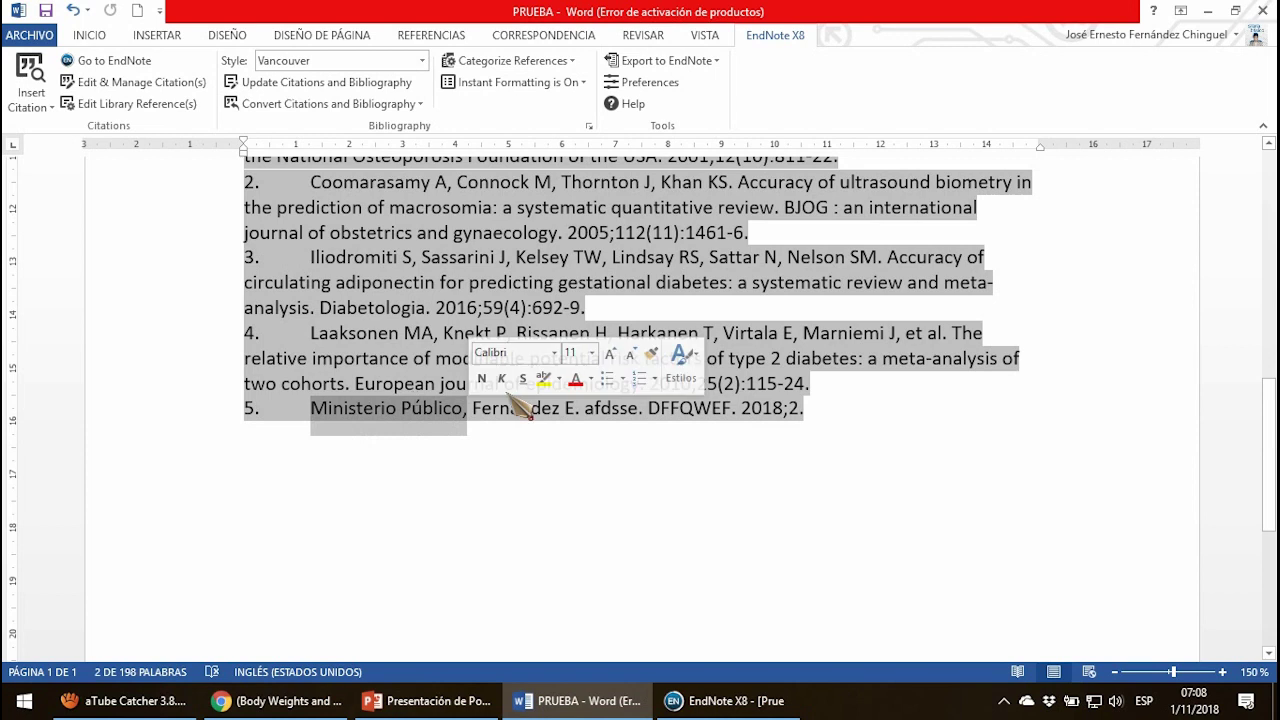
{"action": "left_click", "coordinate": [523, 418]}
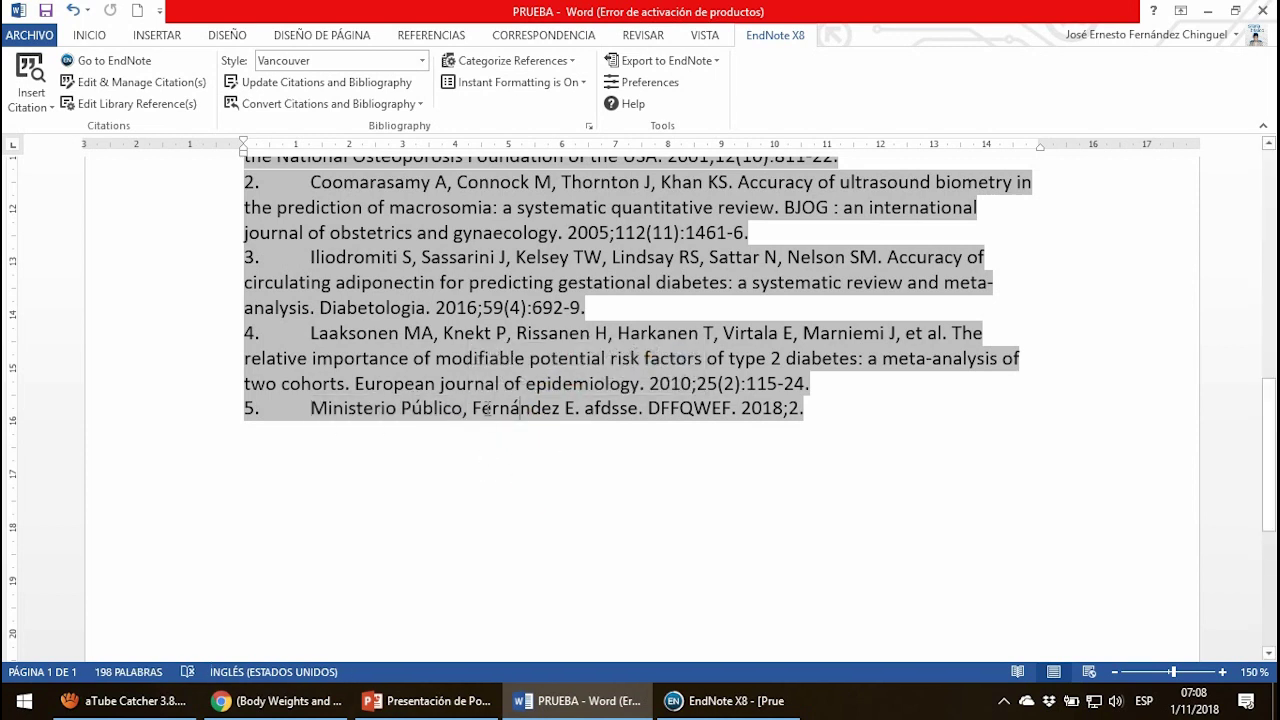
{"action": "left_click_drag", "start_coordinate": [510, 404], "coordinate": [574, 410]}
{"action": "left_click", "coordinate": [567, 410]}
{"action": "left_click", "coordinate": [676, 450]}
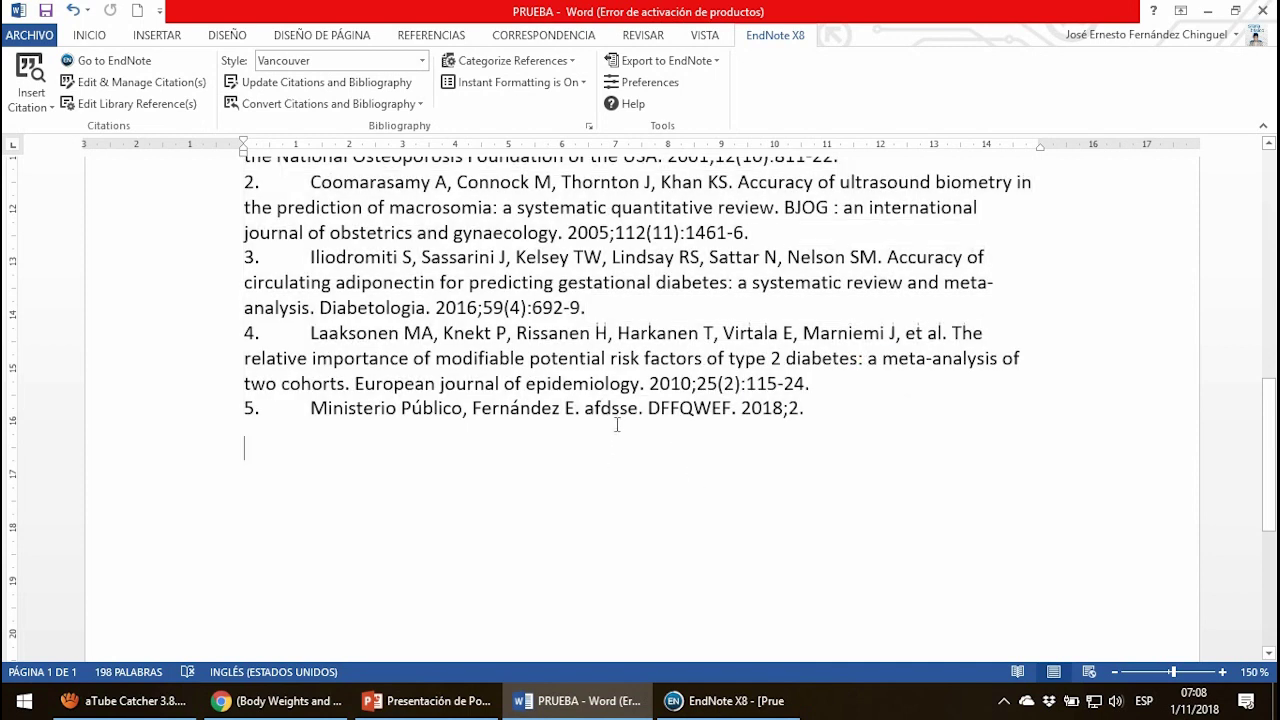
{"action": "mouse_move", "coordinate": [623, 412]}
{"action": "left_mouse_down"}
{"action": "mouse_move", "coordinate": [782, 410]}
{"action": "mouse_move", "coordinate": [643, 415]}
{"action": "left_mouse_up"}
{"action": "left_click", "coordinate": [621, 600]}
Review the Hu, Espallargues and 2007 Duval records in Prueba, then show the desktop.
{"action": "left_click", "coordinate": [730, 701]}
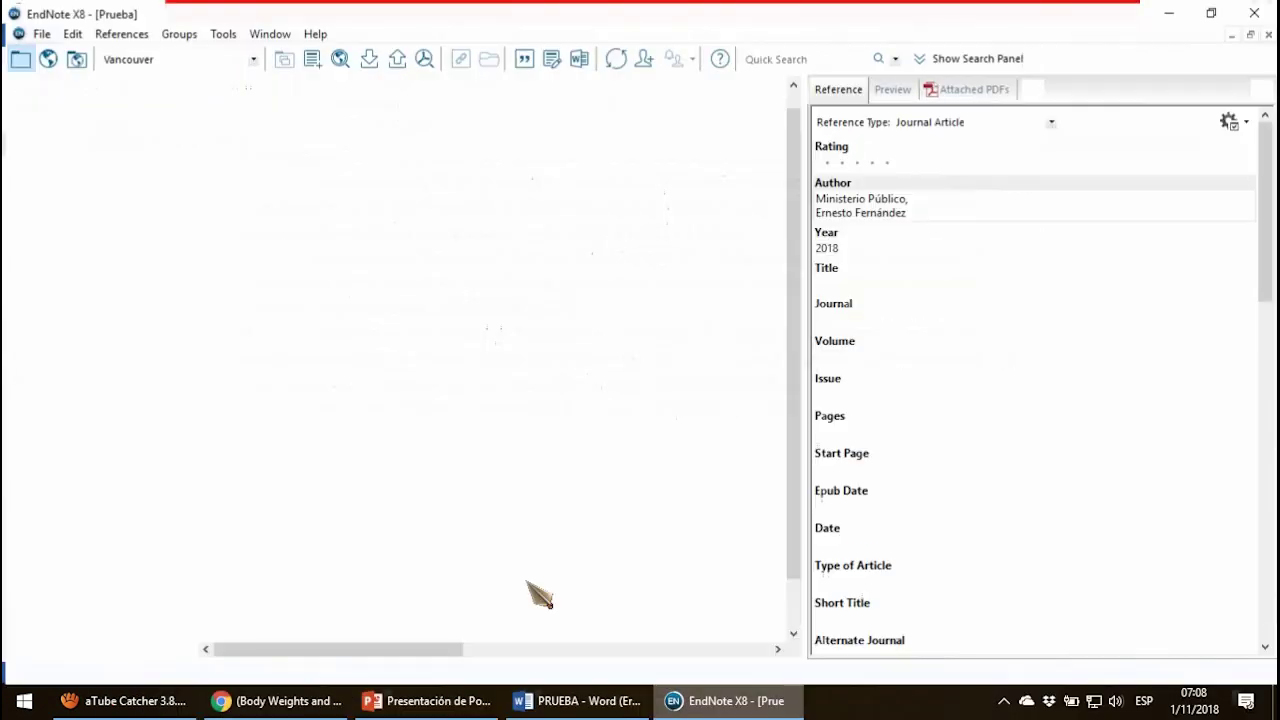
{"action": "scroll", "coordinate": [488, 368], "scroll_direction": "up", "scroll_amount": 1}
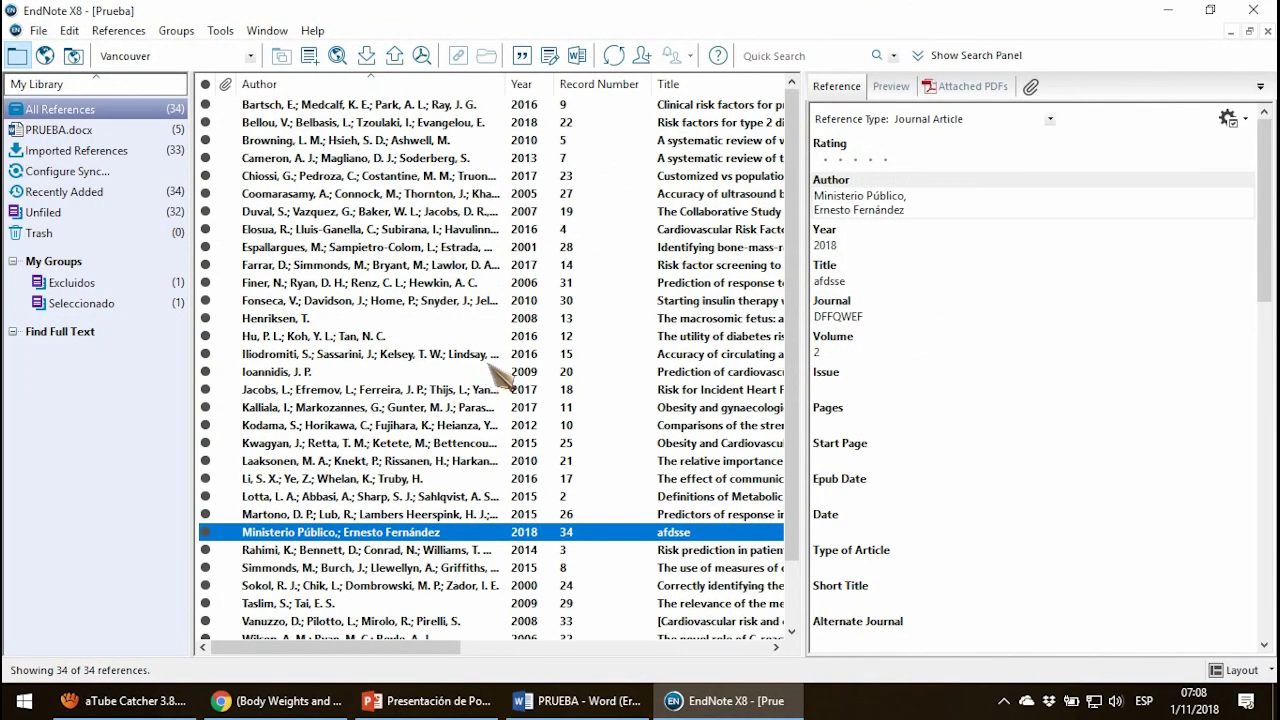
{"action": "scroll", "coordinate": [555, 368], "scroll_direction": "down", "scroll_amount": 2}
{"action": "scroll", "coordinate": [555, 368], "scroll_direction": "up", "scroll_amount": 2}
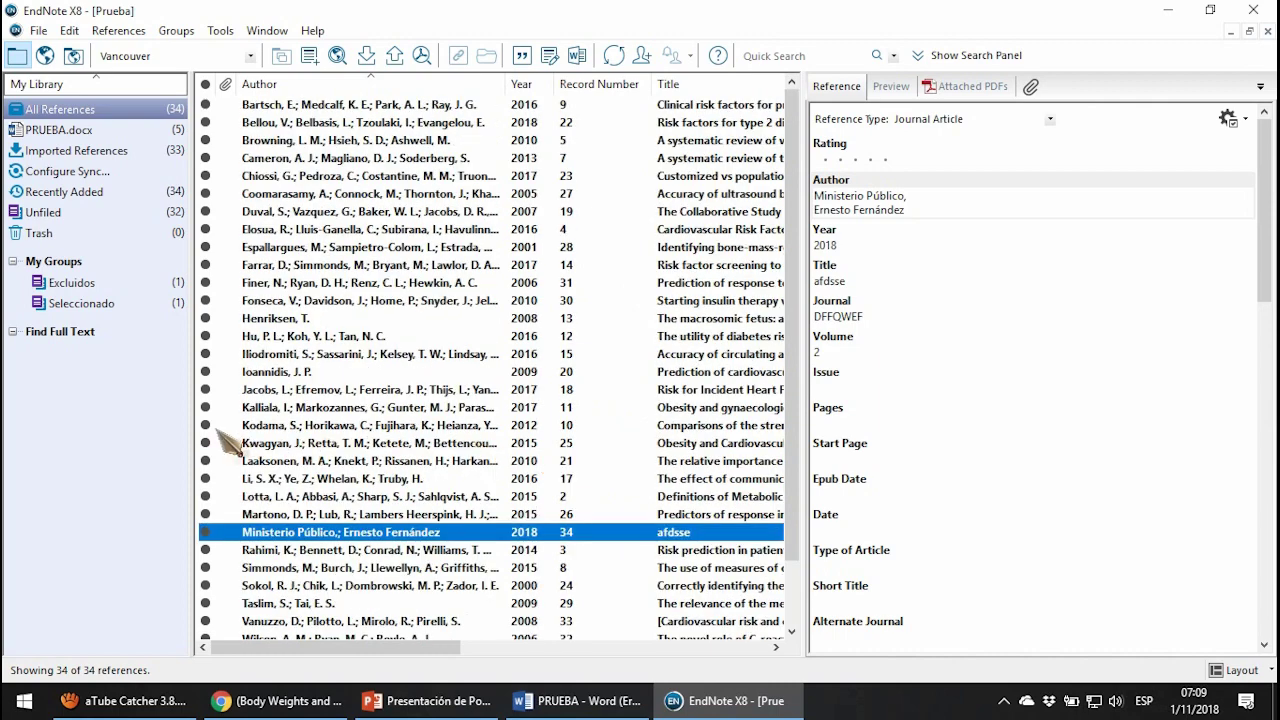
{"action": "left_click", "coordinate": [474, 340]}
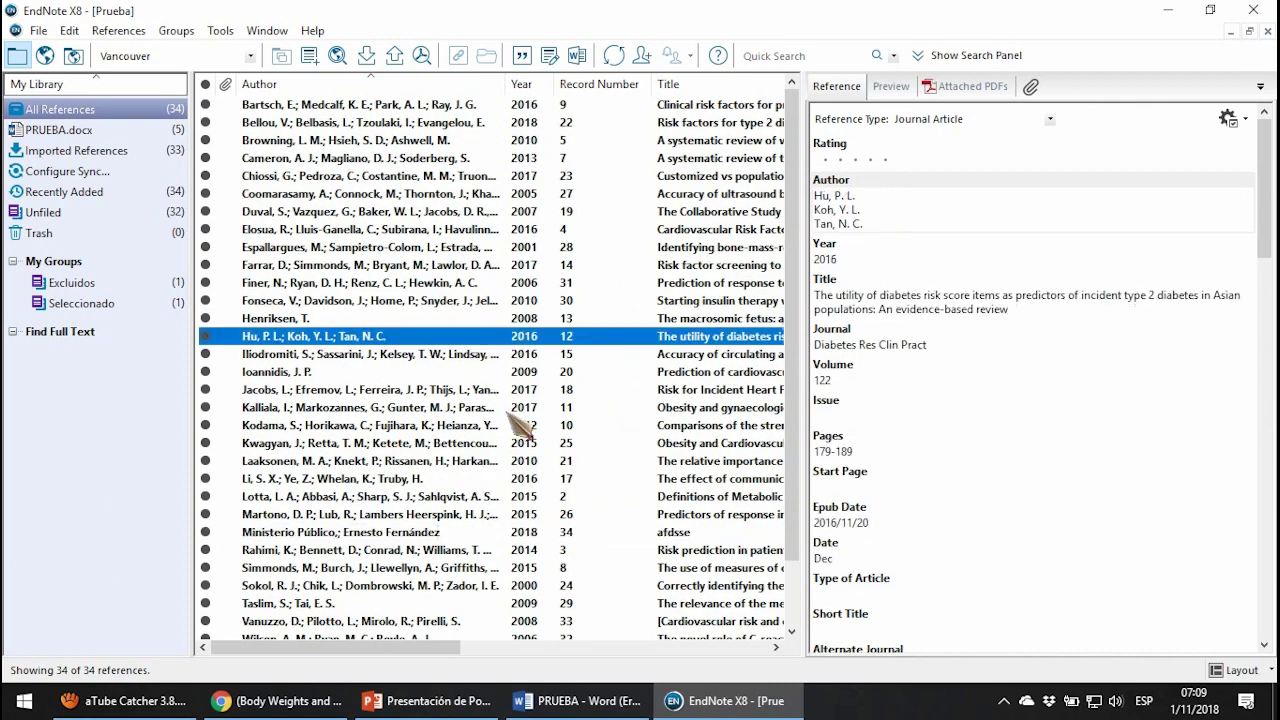
{"action": "scroll", "coordinate": [519, 424], "scroll_direction": "down", "scroll_amount": 1}
{"action": "scroll", "coordinate": [519, 424], "scroll_direction": "up", "scroll_amount": 1}
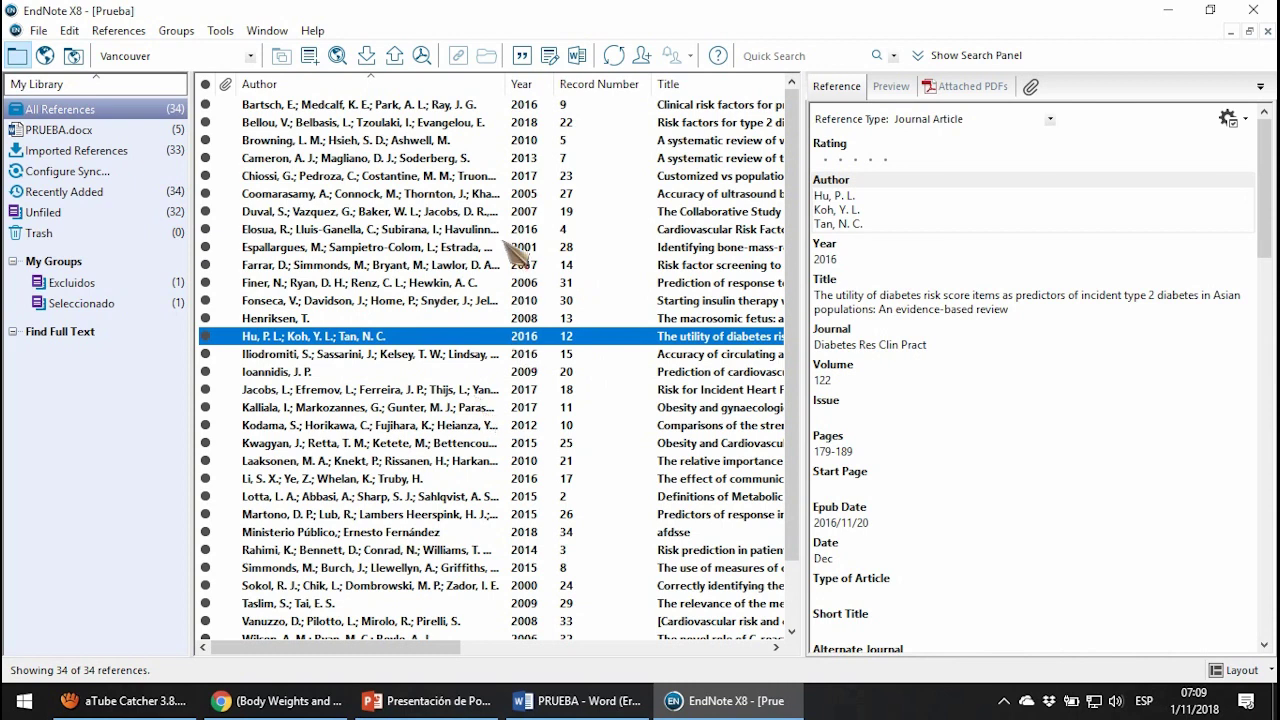
{"action": "left_click", "coordinate": [512, 248]}
{"action": "left_click", "coordinate": [385, 209]}
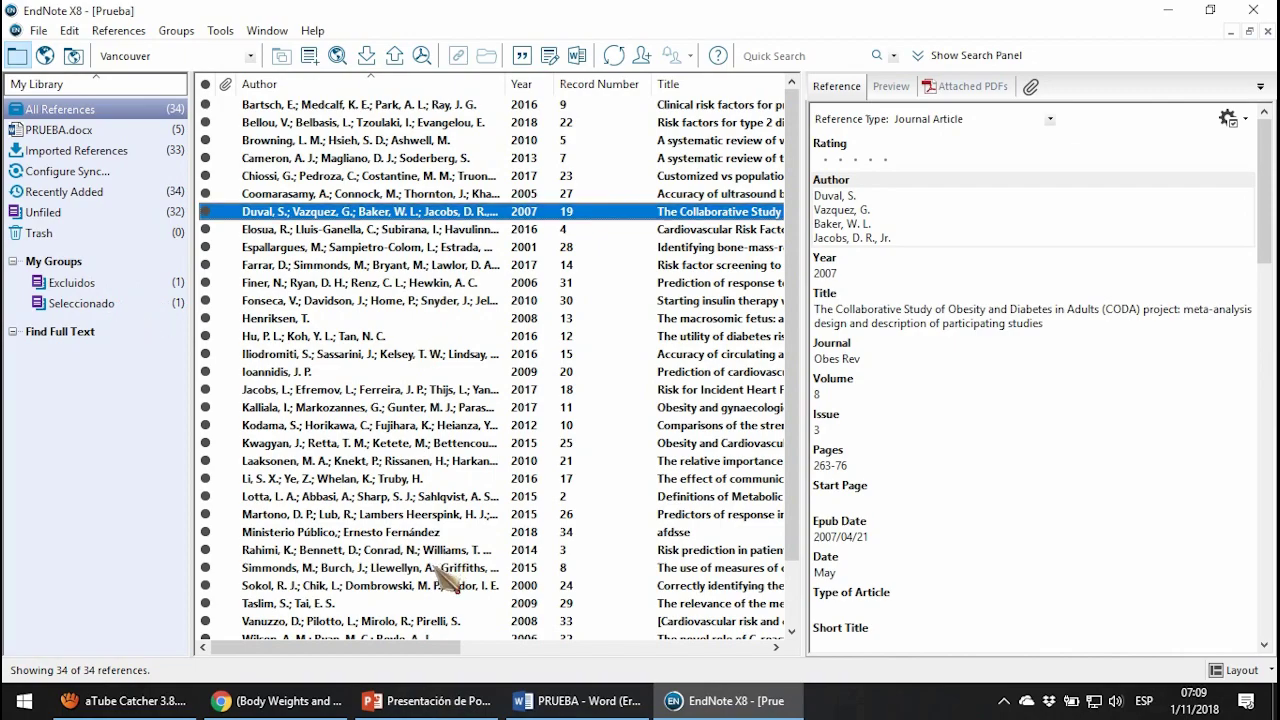
{"action": "key", "text": "super+d"}
Open RS_tbc_cribado from ENDNOTE_CRIBADO_JEFC > Primer cribado JECH in File Explorer.
{"action": "double_click", "coordinate": [1250, 48]}
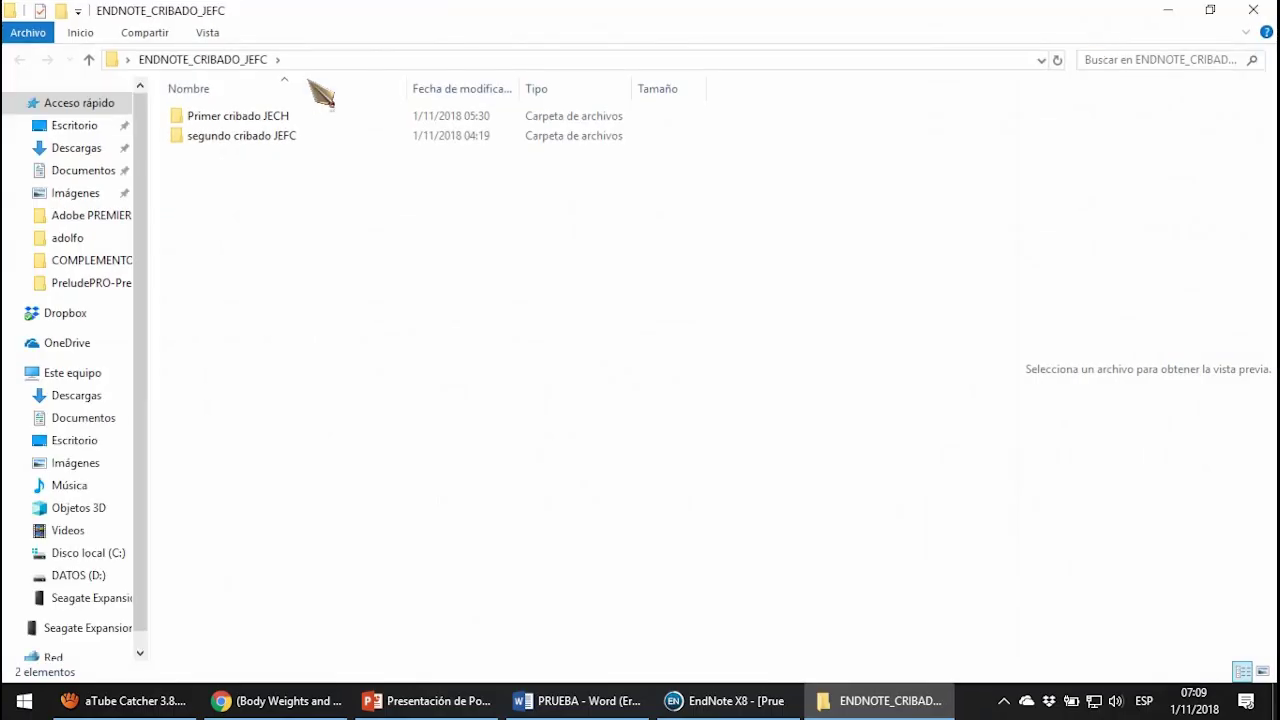
{"action": "double_click", "coordinate": [205, 117]}
{"action": "left_click", "coordinate": [224, 137]}
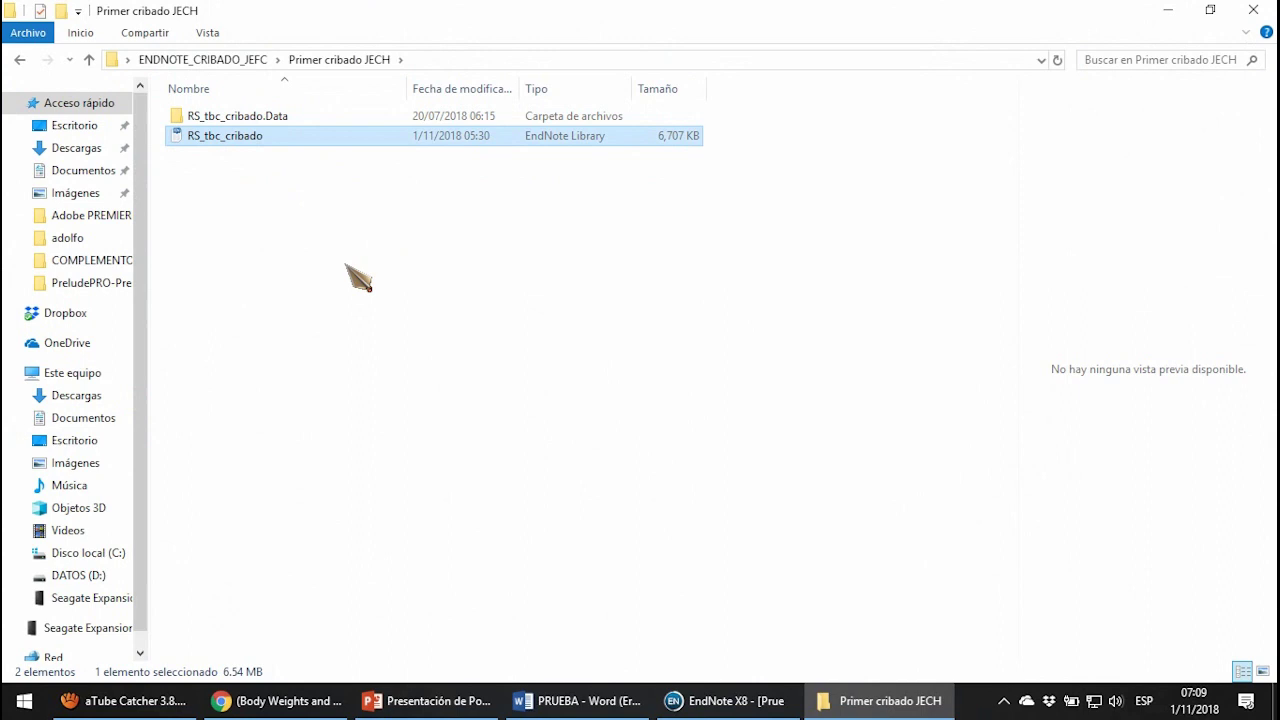
{"action": "double_click", "coordinate": [366, 143]}
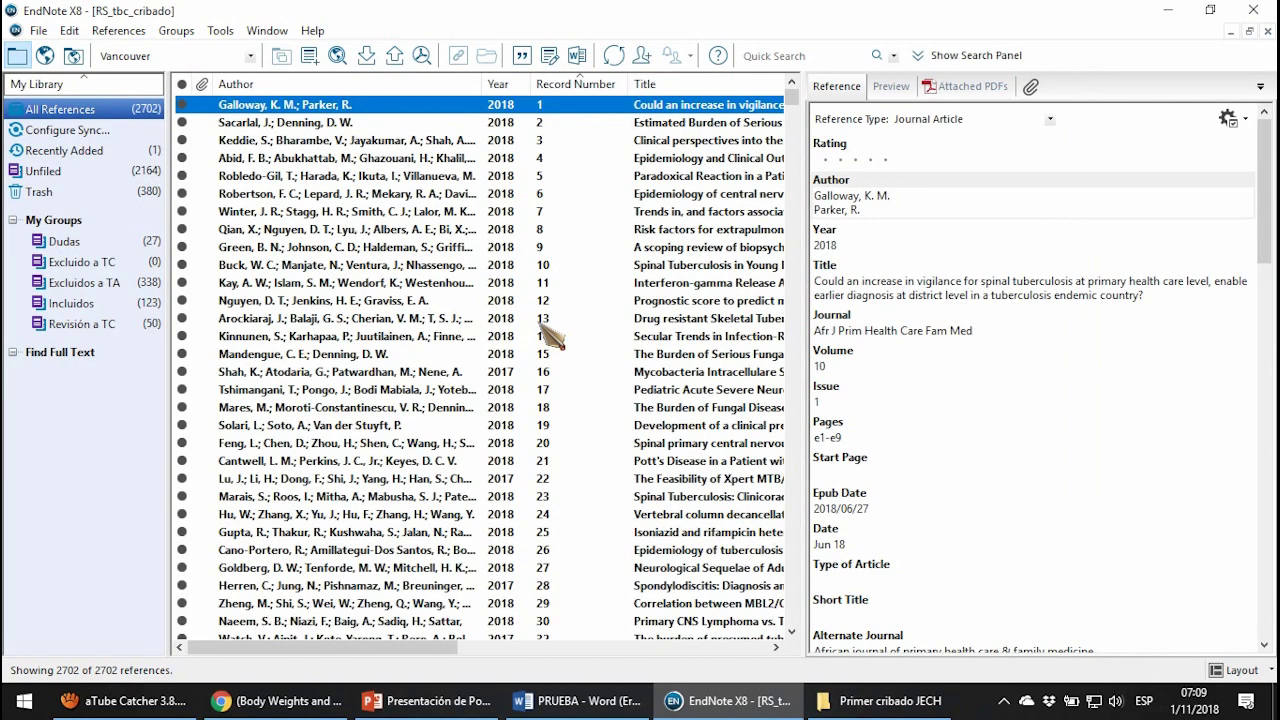
View the Green record, then the Dudas, Excluido a TC, Excluidos a TA, Incluidos and Revisión a TC groups.
{"action": "scroll", "coordinate": [490, 288], "scroll_direction": "down", "scroll_amount": 1}
{"action": "scroll", "coordinate": [490, 288], "scroll_direction": "up", "scroll_amount": 1}
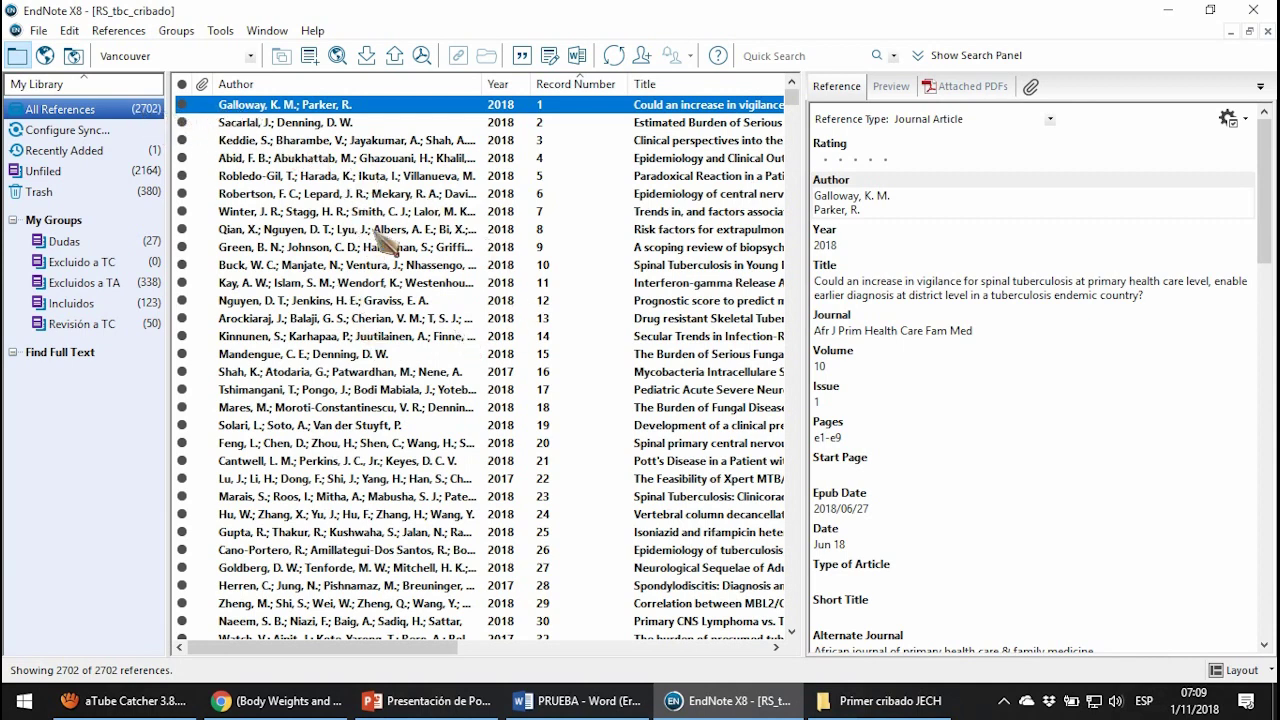
{"action": "left_click", "coordinate": [342, 249]}
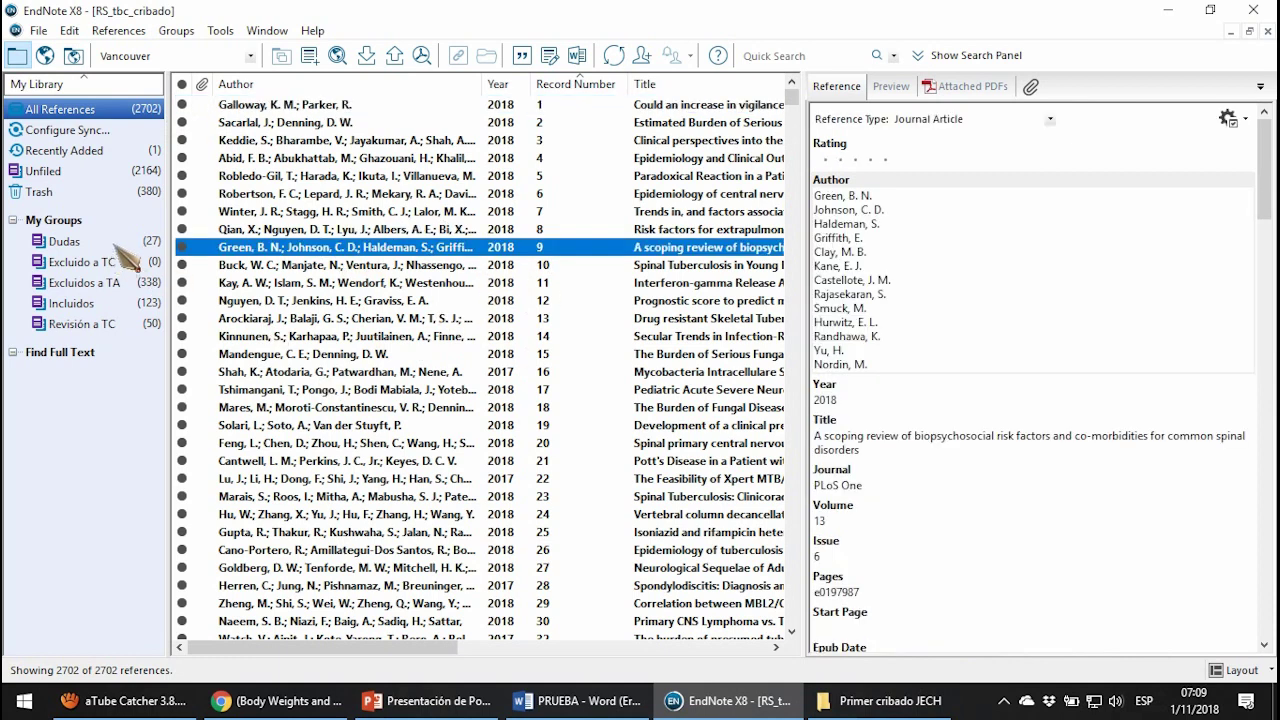
{"action": "left_click", "coordinate": [132, 244]}
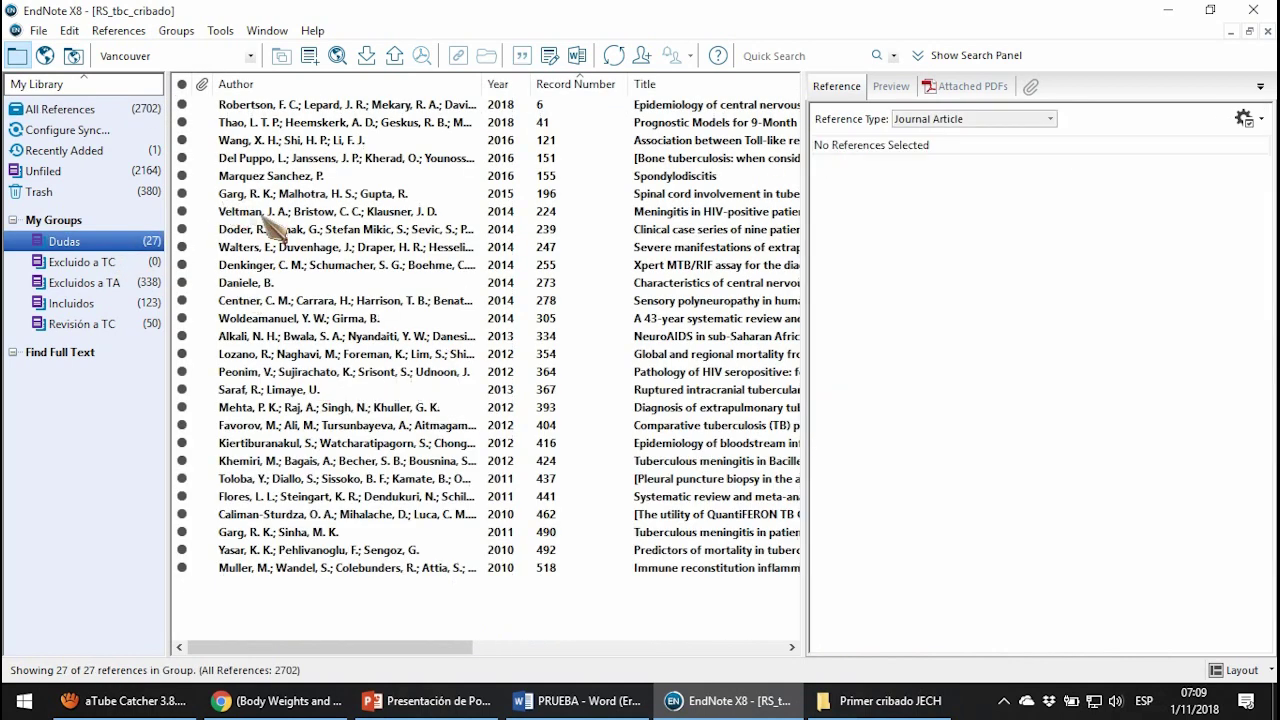
{"action": "left_click", "coordinate": [126, 264]}
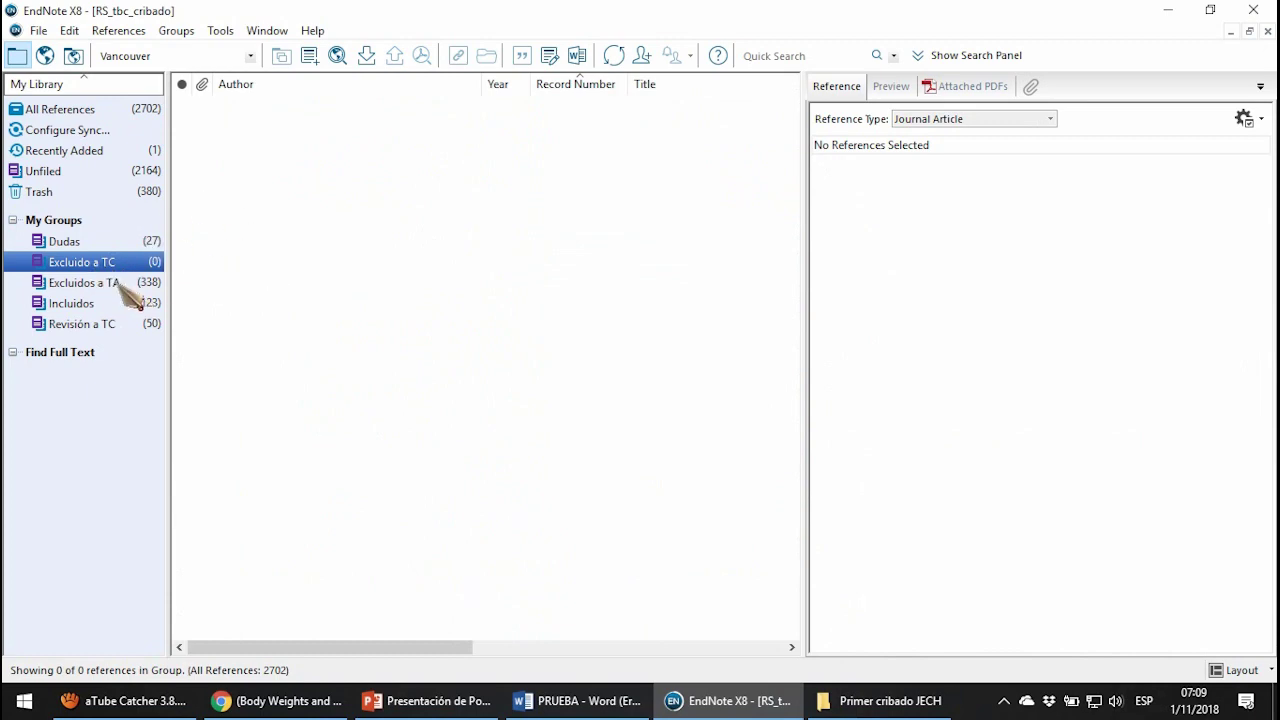
{"action": "left_click", "coordinate": [116, 282]}
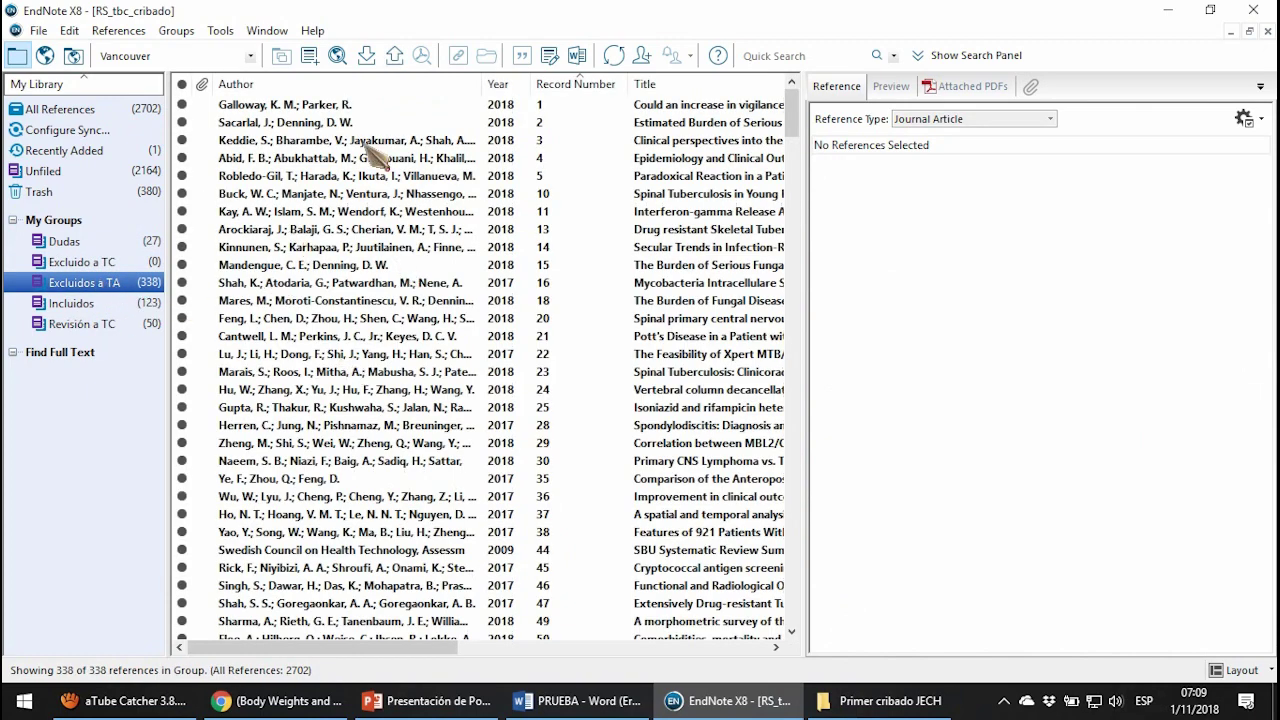
{"action": "left_click", "coordinate": [132, 304]}
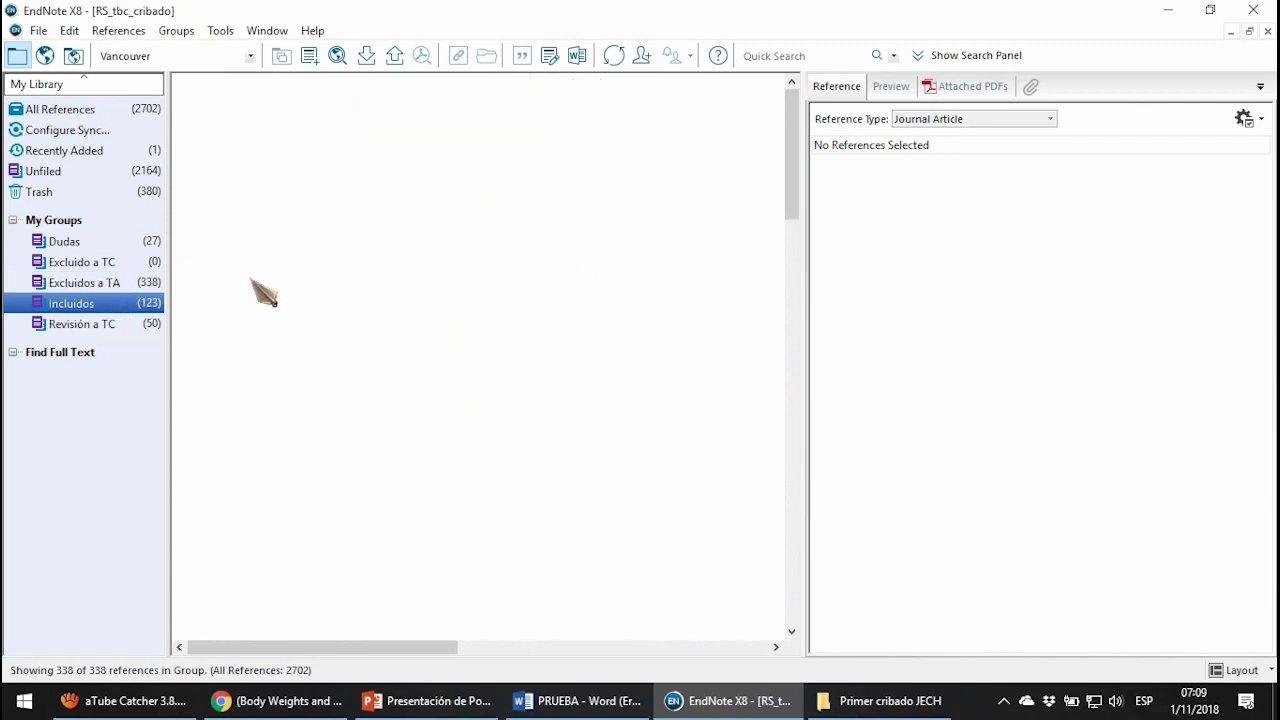
{"action": "left_click", "coordinate": [100, 324]}
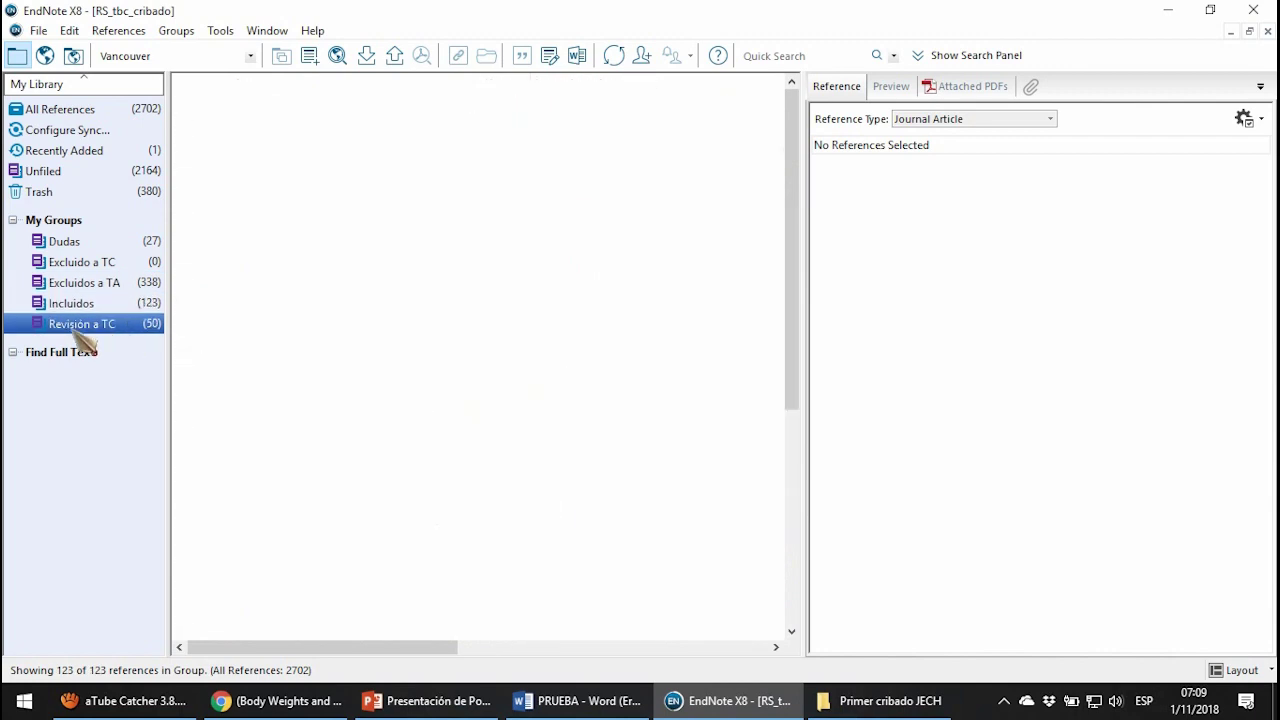
Scroll through Revisión a TC's 50 references and bring up the screen recorder.
{"action": "scroll", "coordinate": [508, 371], "scroll_direction": "down", "scroll_amount": 6}
{"action": "scroll", "coordinate": [508, 371], "scroll_direction": "up", "scroll_amount": 6}
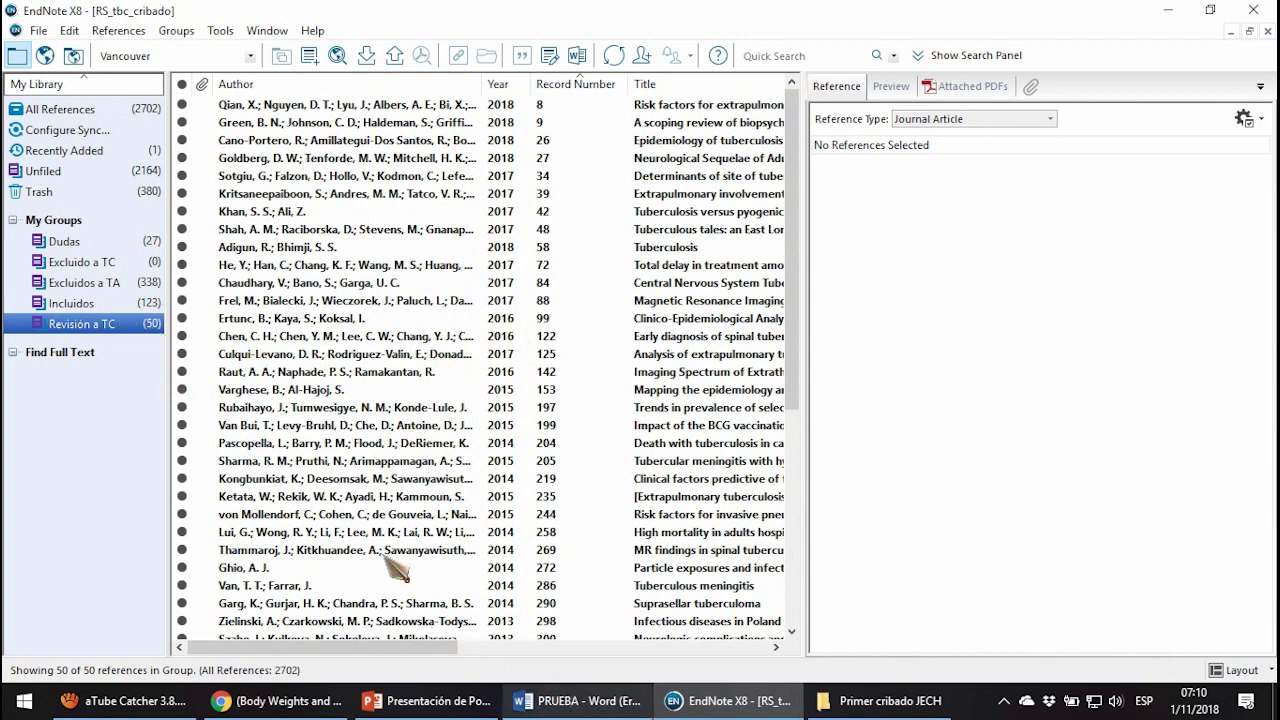
{"action": "scroll", "coordinate": [474, 477], "scroll_direction": "down", "scroll_amount": 5}
{"action": "scroll", "coordinate": [453, 514], "scroll_direction": "up", "scroll_amount": 5}
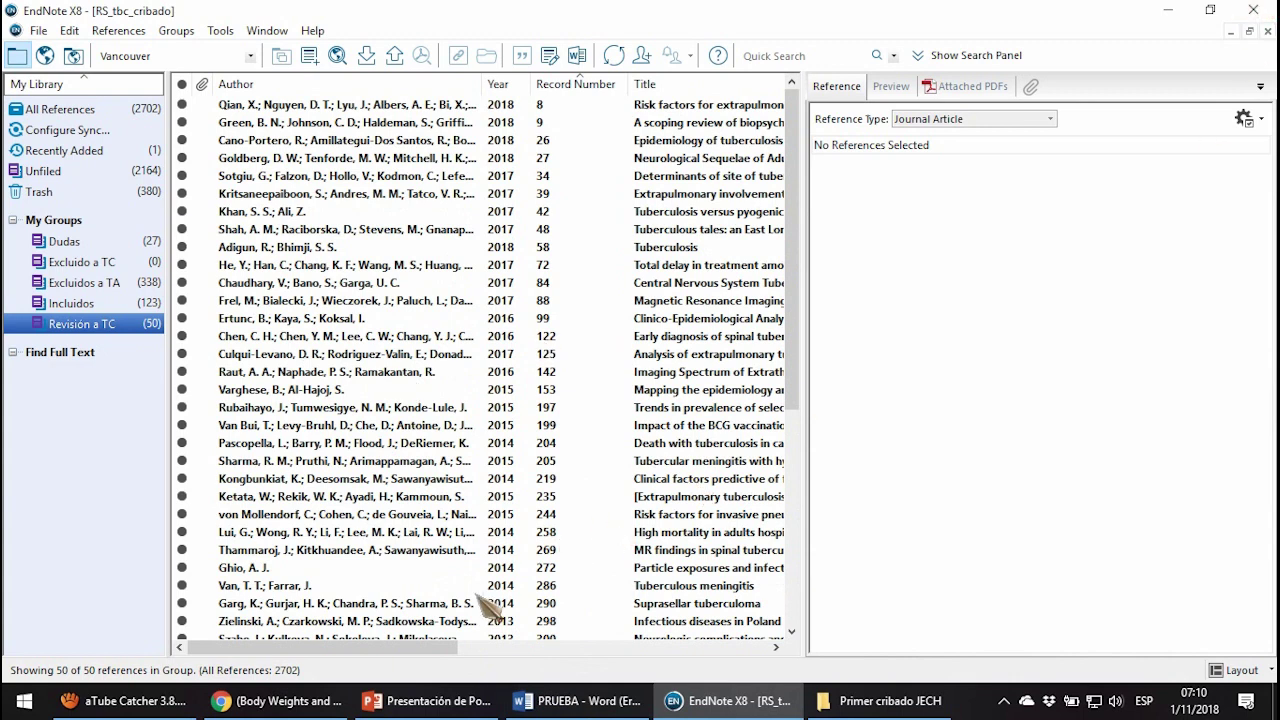
{"action": "left_click", "coordinate": [125, 701]}
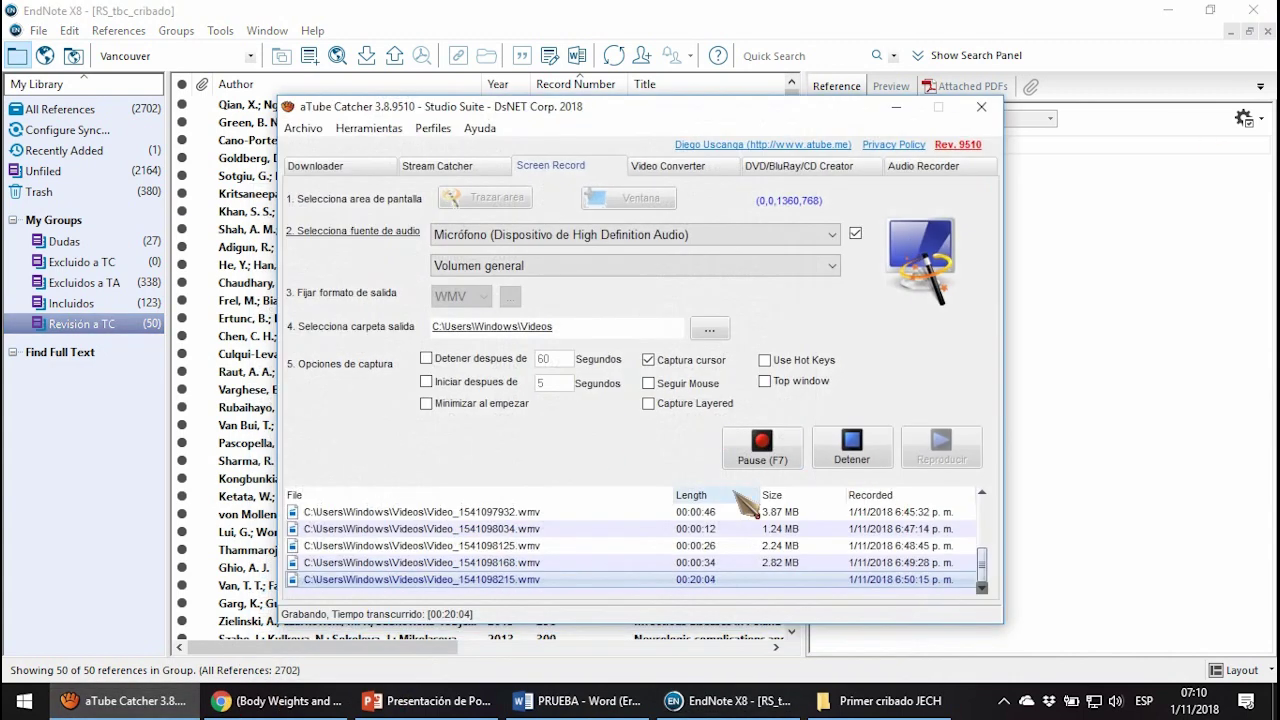